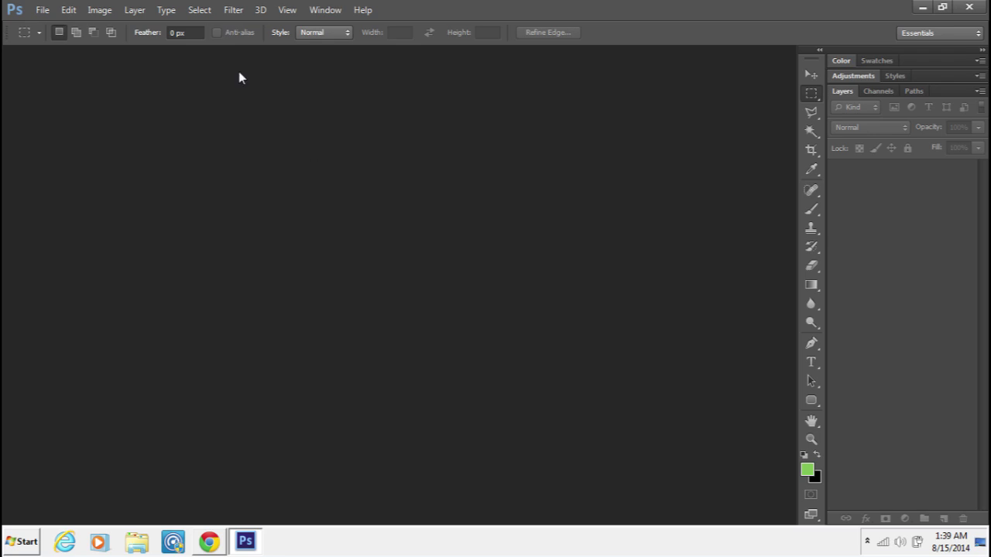
Create a 1280×720, 300-resolution document named ACTIVE HUD, then bring up the Battlefield 4 video
left_click(867, 541)
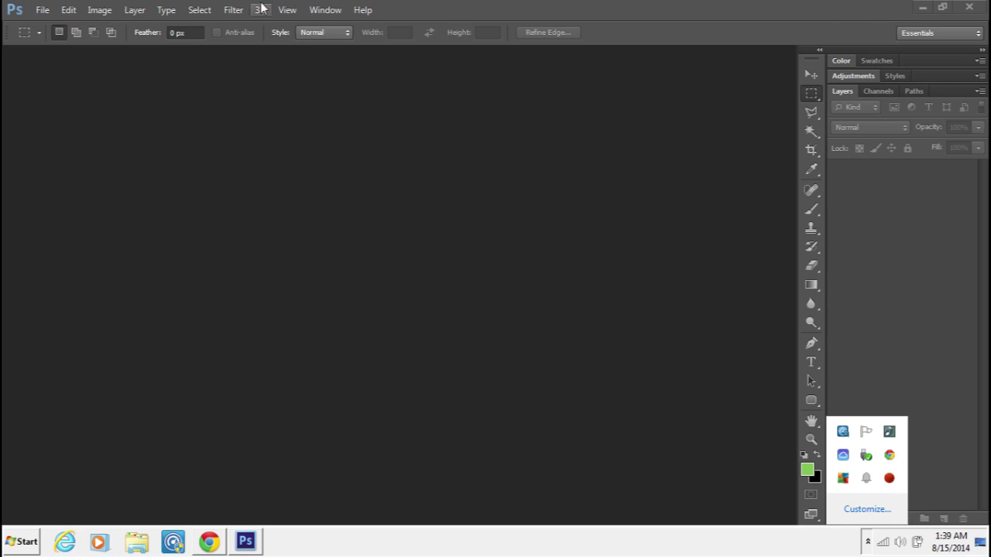
left_click(42, 10)
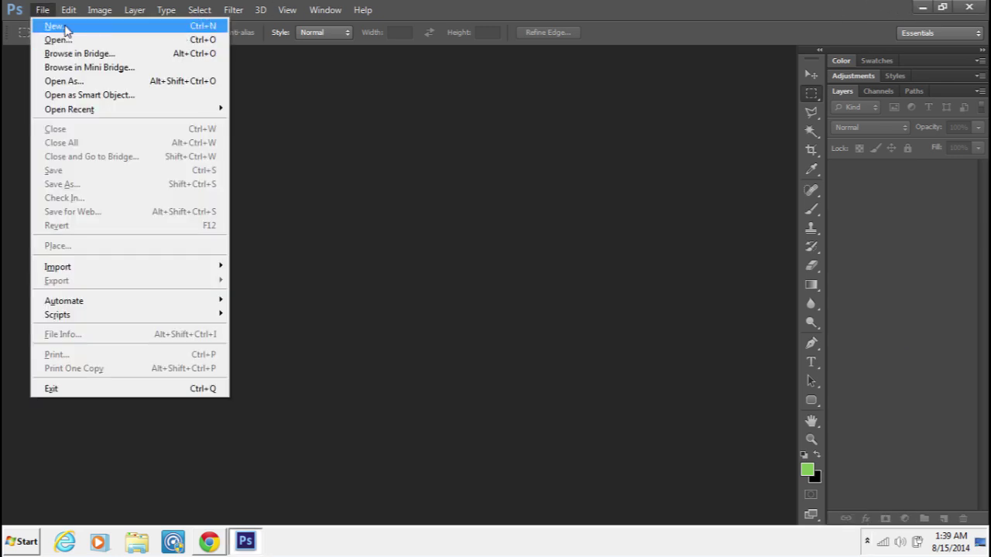
left_click(51, 25)
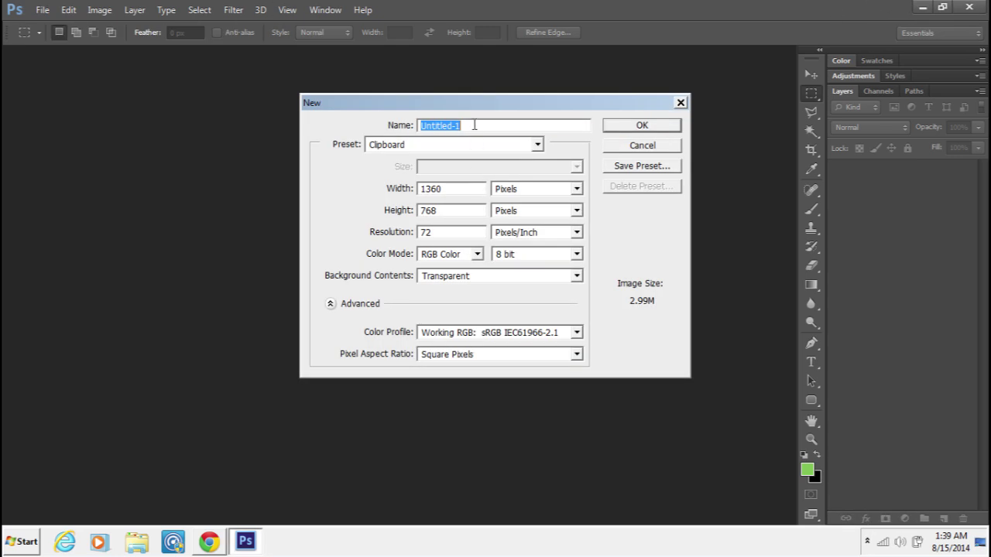
type("ACTIVE HUD")
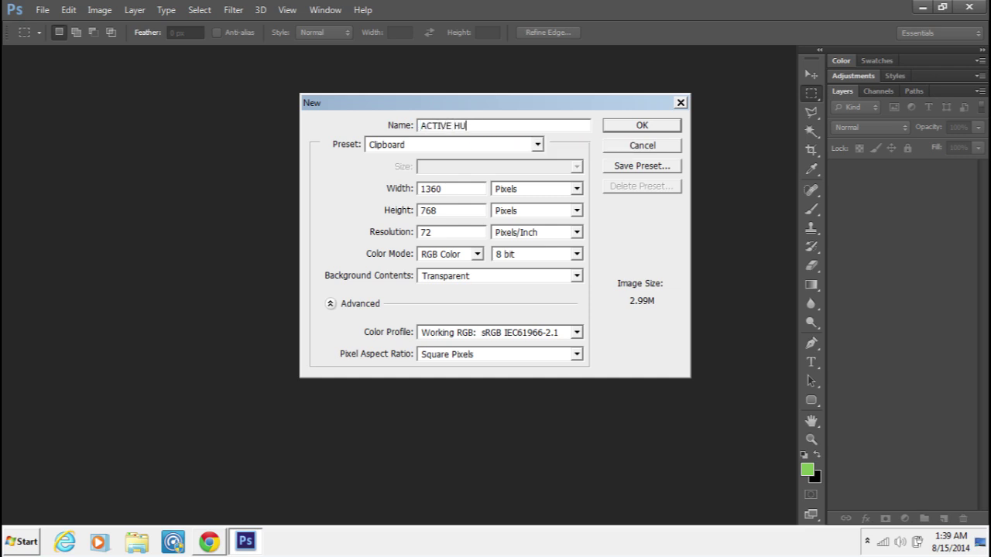
double_click(458, 188)
type("1280")
key("Tab")
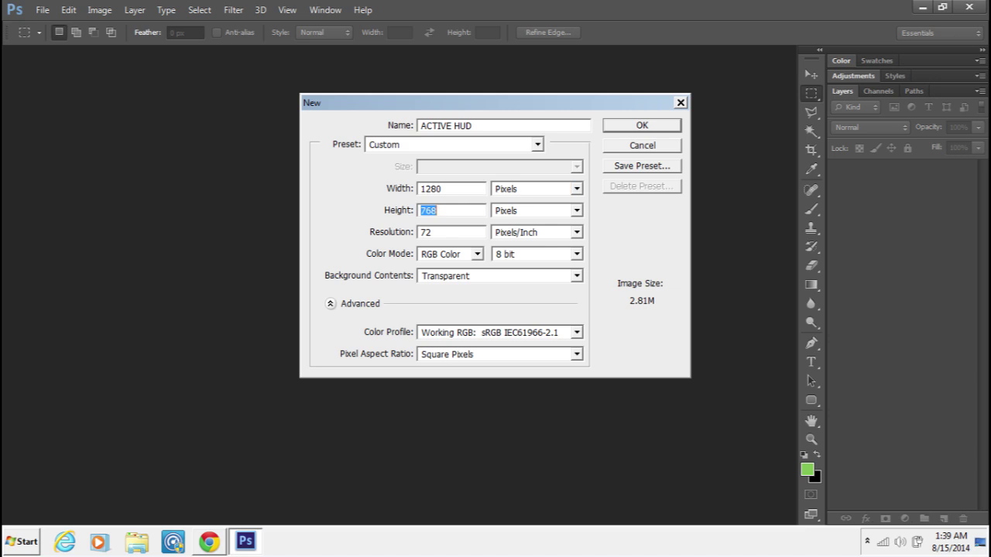
type("720")
key("Tab")
type("300")
left_click(646, 125)
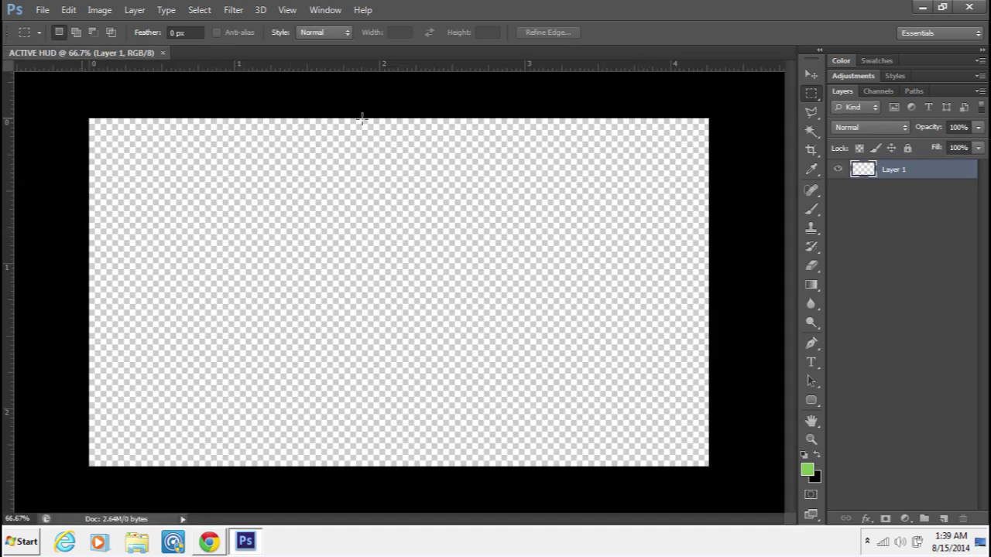
mouse_move(210, 548)
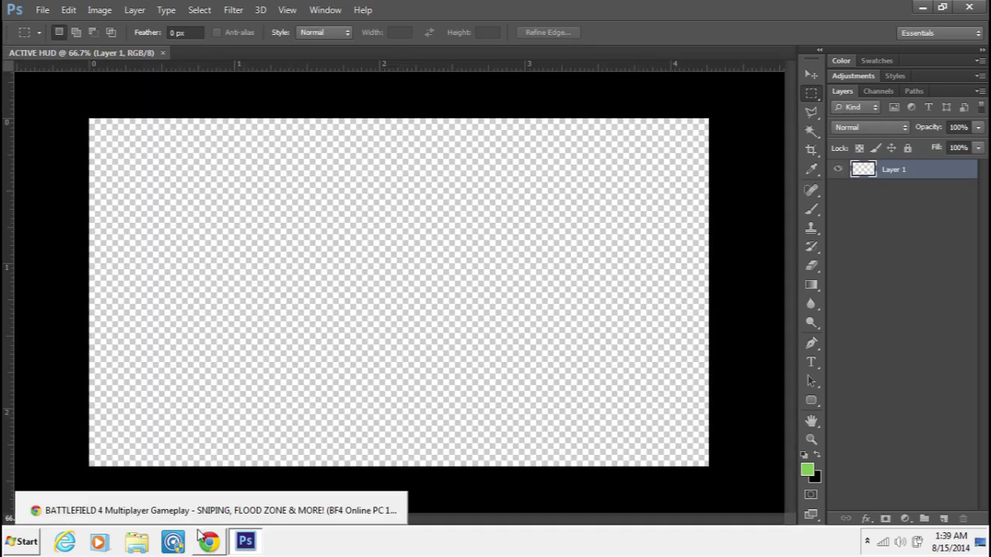
left_click(221, 510)
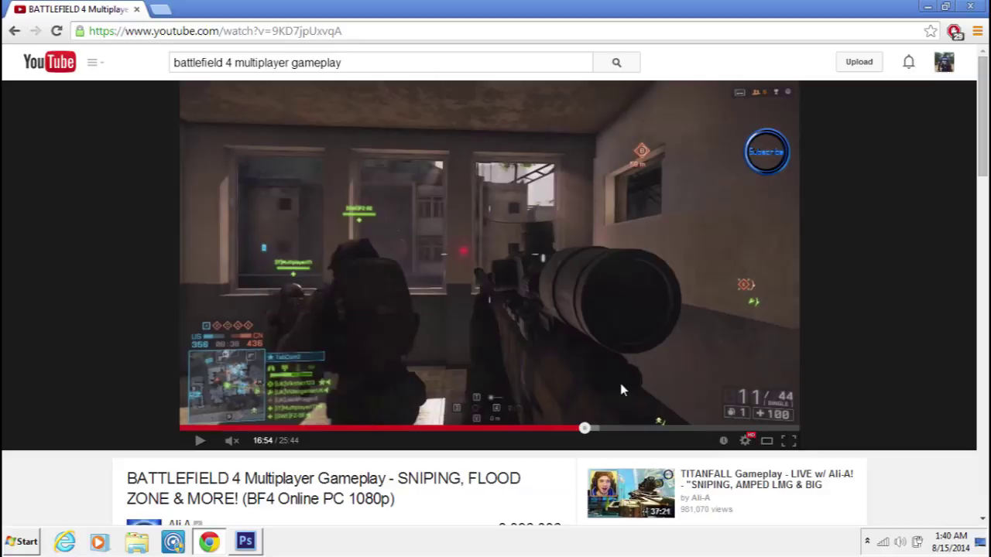
Switch back to the empty ACTIVE HUD document in Photoshop after capturing the paused frame
left_click(246, 541)
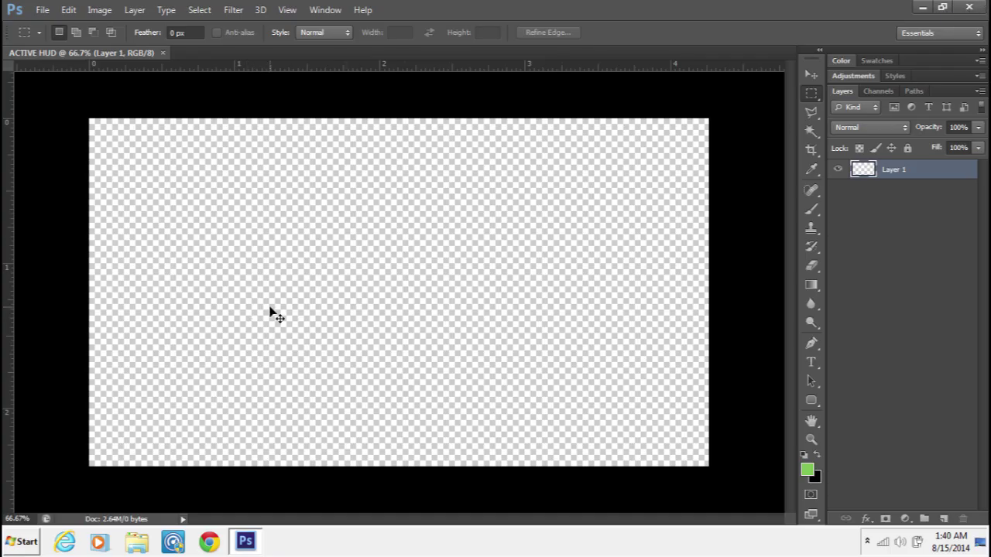
Paste the captured frame and delete everything outside the gameplay video area
key("ctrl+v")
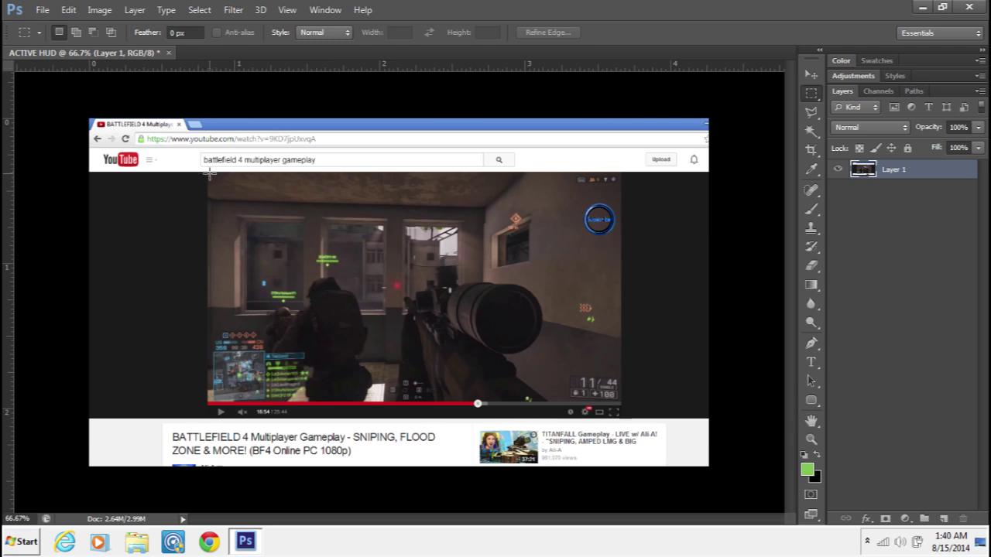
left_click_drag(207, 174, 623, 403)
right_click(623, 401)
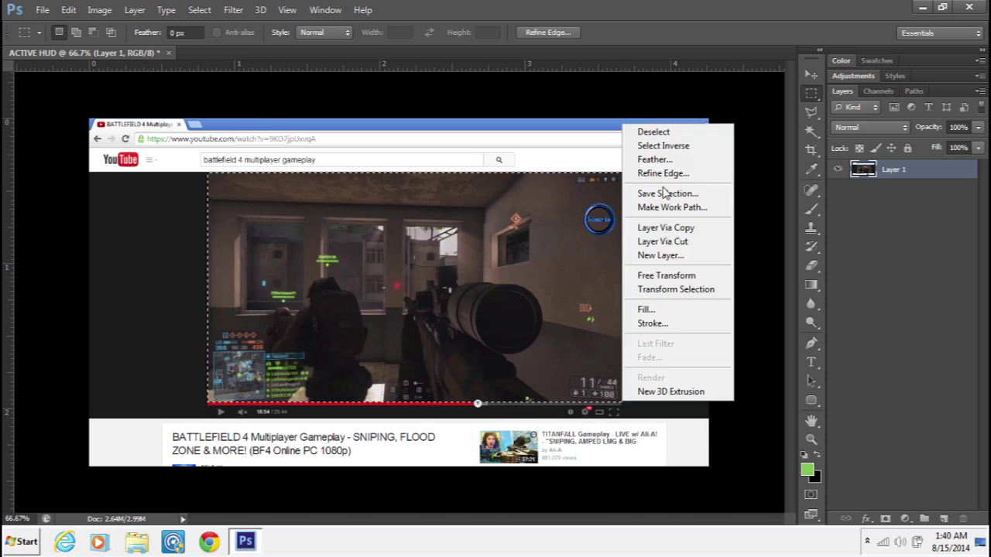
left_click(663, 146)
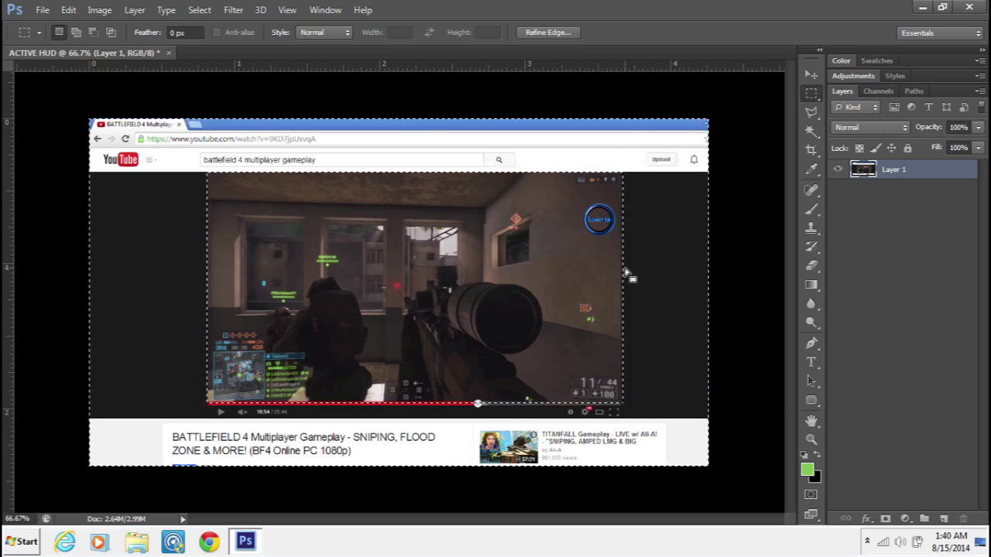
key("Delete")
right_click(611, 248)
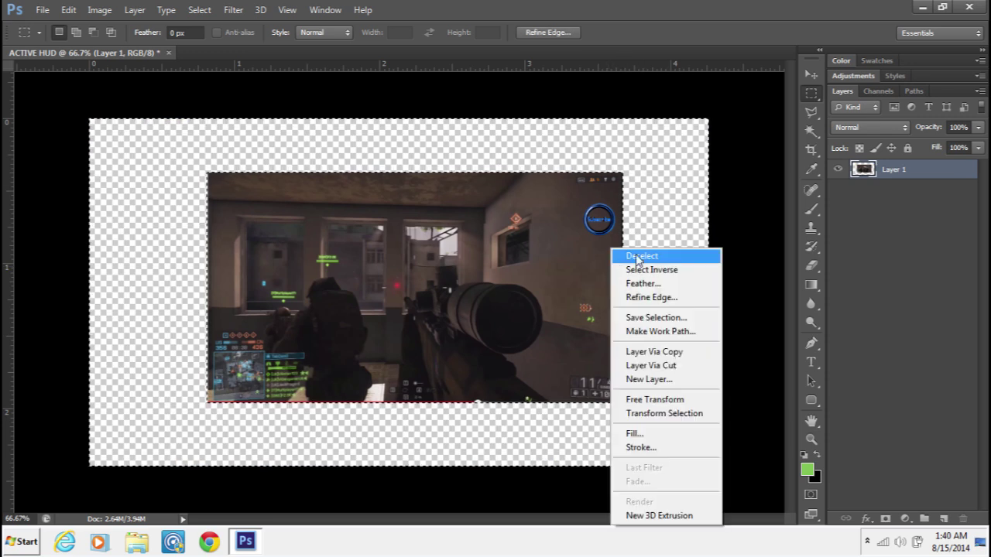
left_click(633, 256)
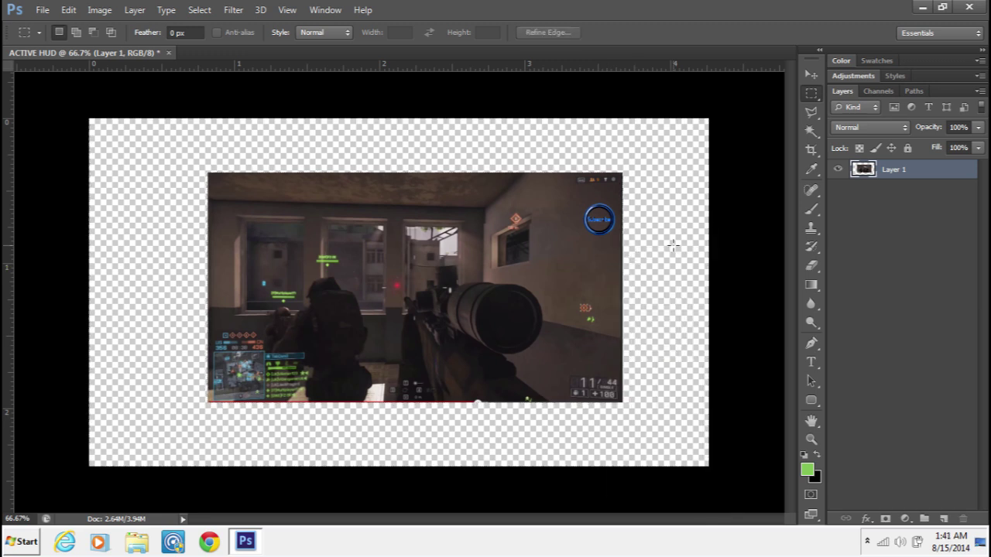
Scale the gameplay image to about 149.5% so it fills the canvas
key("ctrl+minus")
key("ctrl+minus")
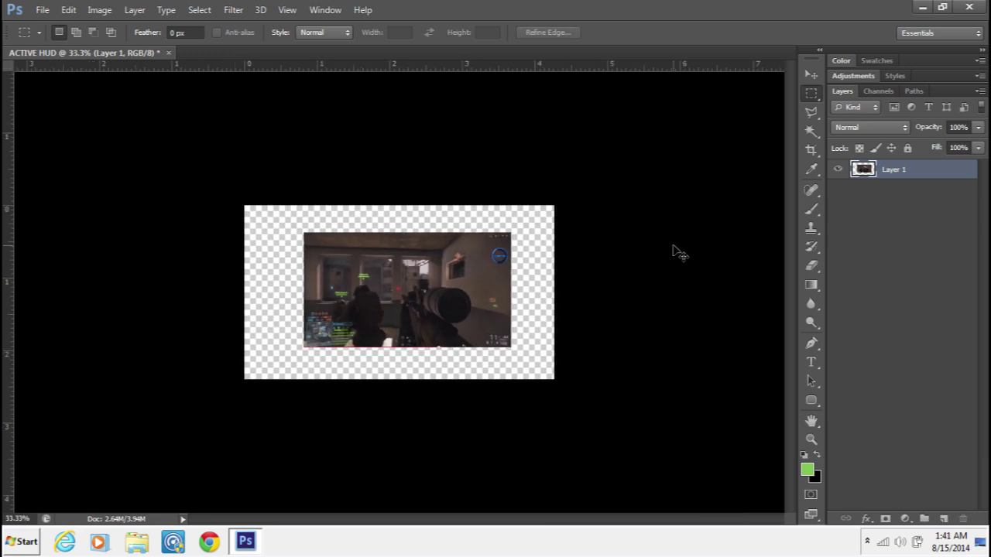
key("ctrl+t")
left_click_drag(242, 203, 172, 165)
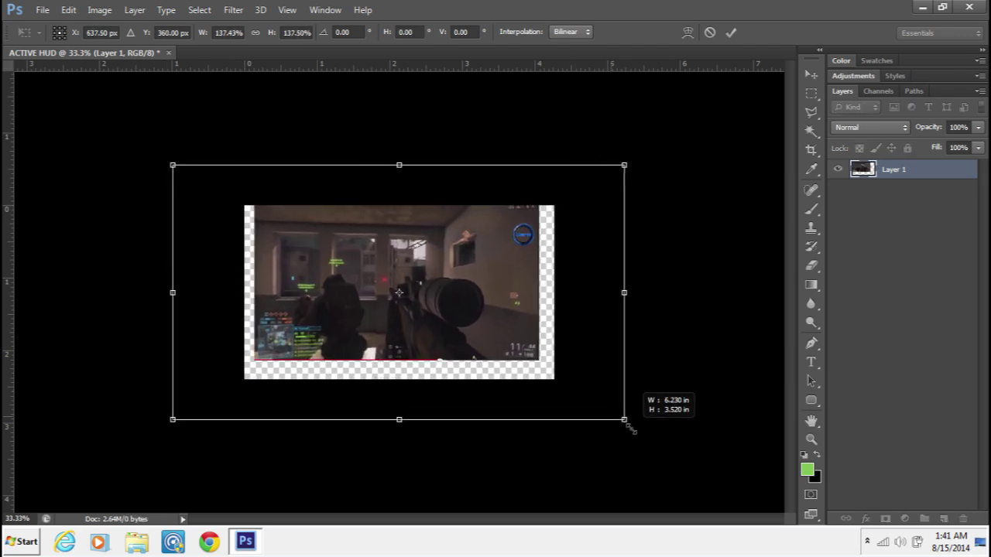
left_click_drag(631, 430, 645, 431)
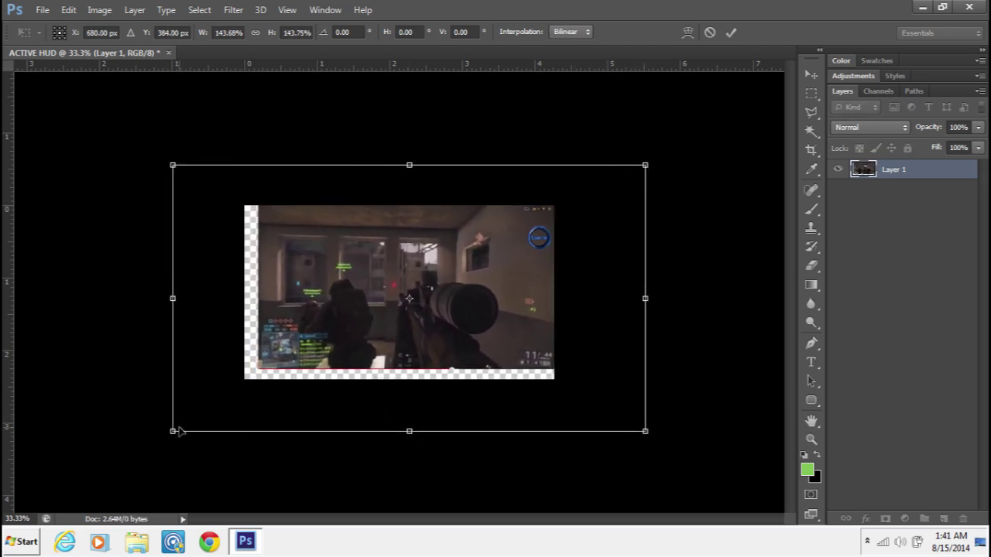
left_click_drag(175, 431, 152, 442)
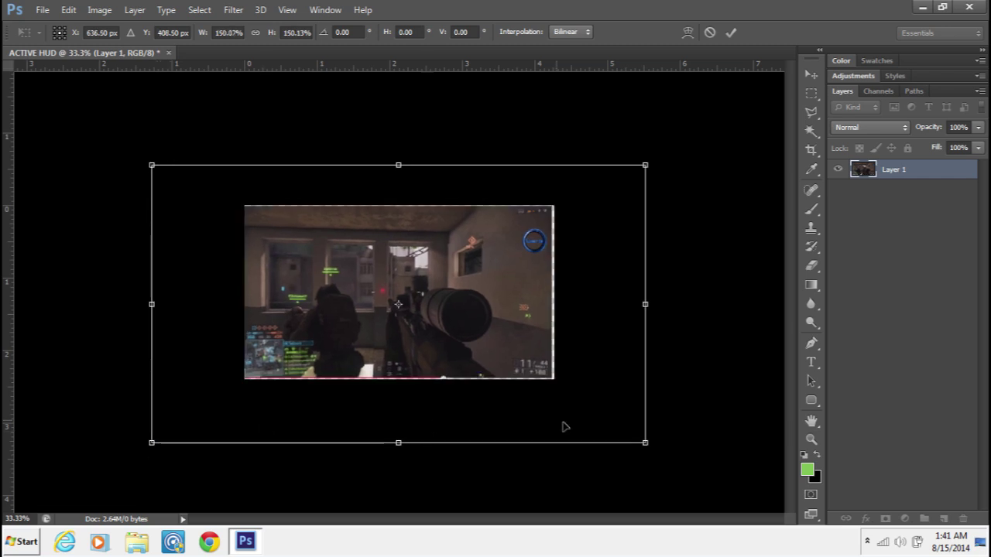
left_click_drag(645, 443, 646, 444)
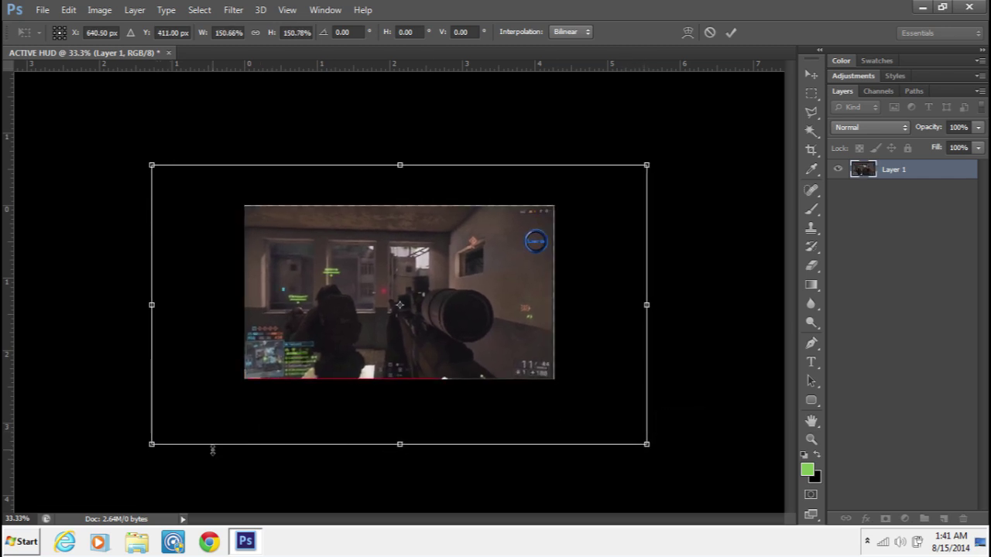
mouse_move(152, 444)
left_mouse_down()
mouse_move(164, 436)
mouse_move(155, 442)
left_mouse_up()
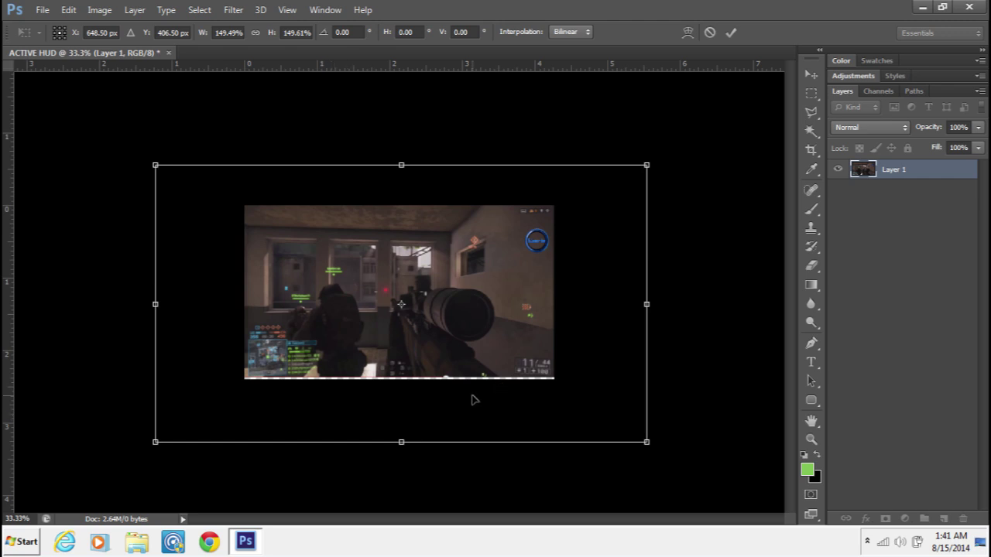
key("Return")
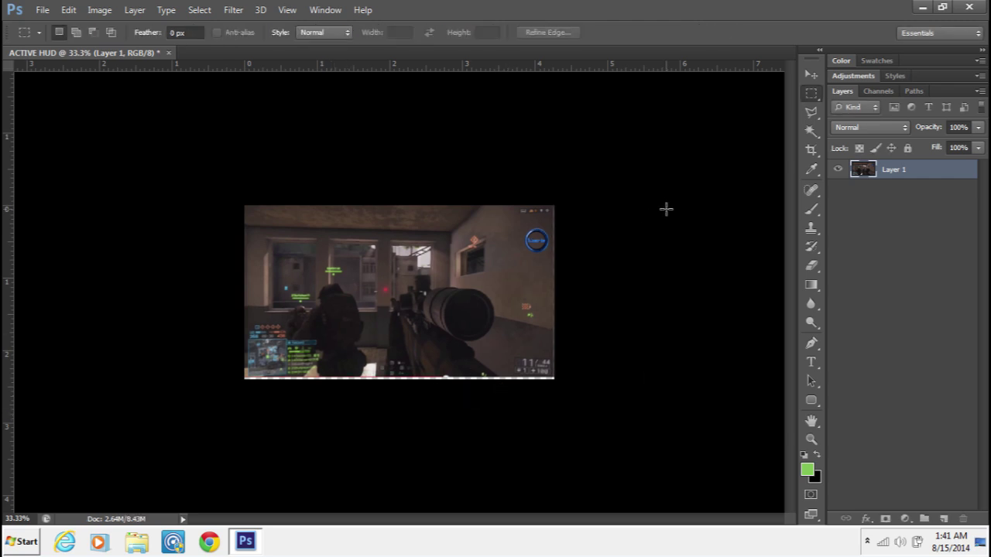
Add an empty Layer 2 above the gameplay and lock Layer 1
key("ctrl+plus")
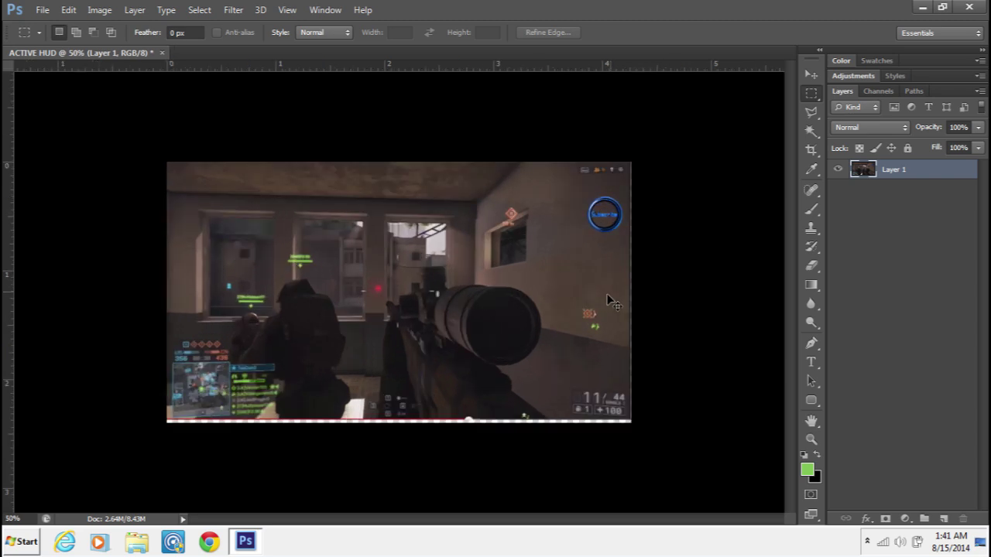
key("ctrl+plus")
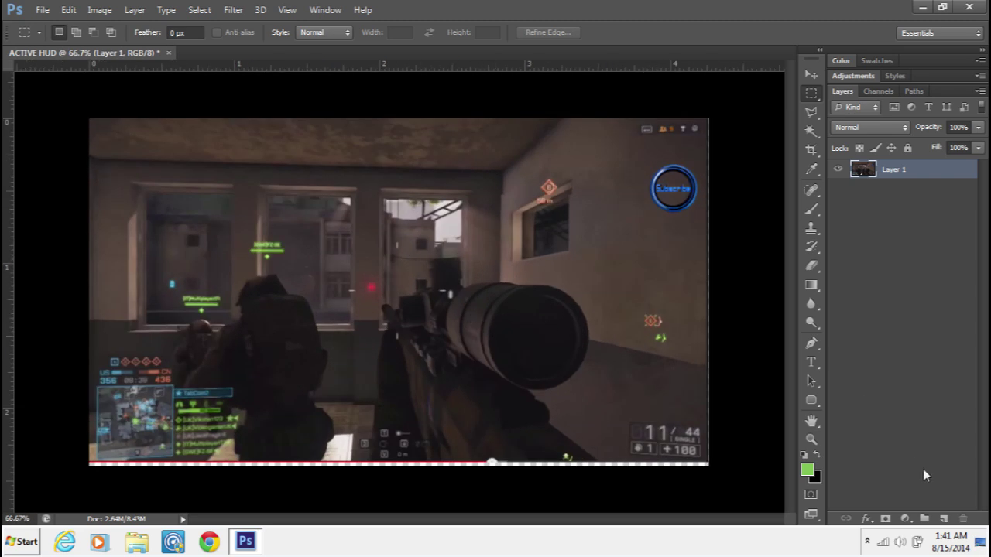
left_click(943, 519)
left_click(898, 189)
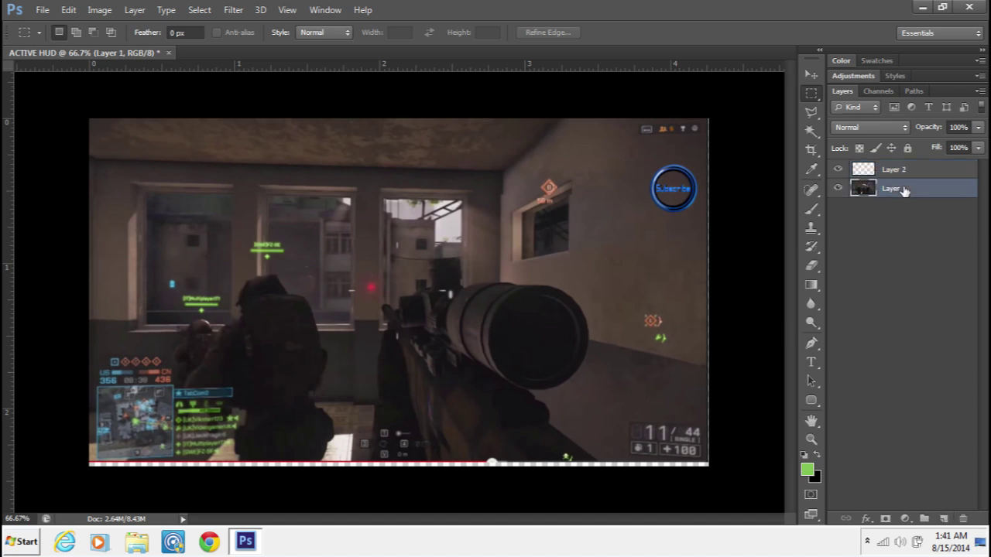
left_click(906, 148)
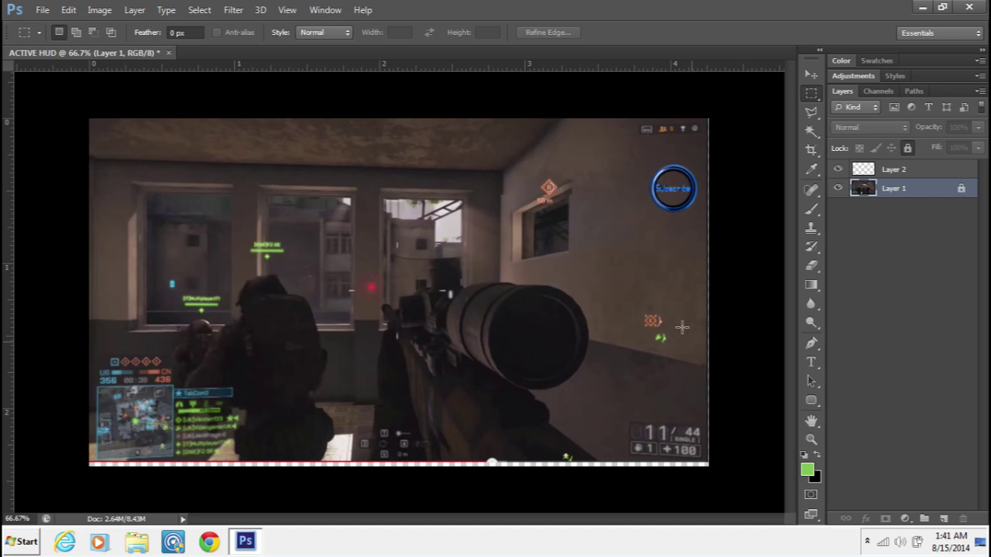
Zoom in to 200% on the score and minimap, and bring up the foreground color picker
key("ctrl+plus")
key("ctrl+plus")
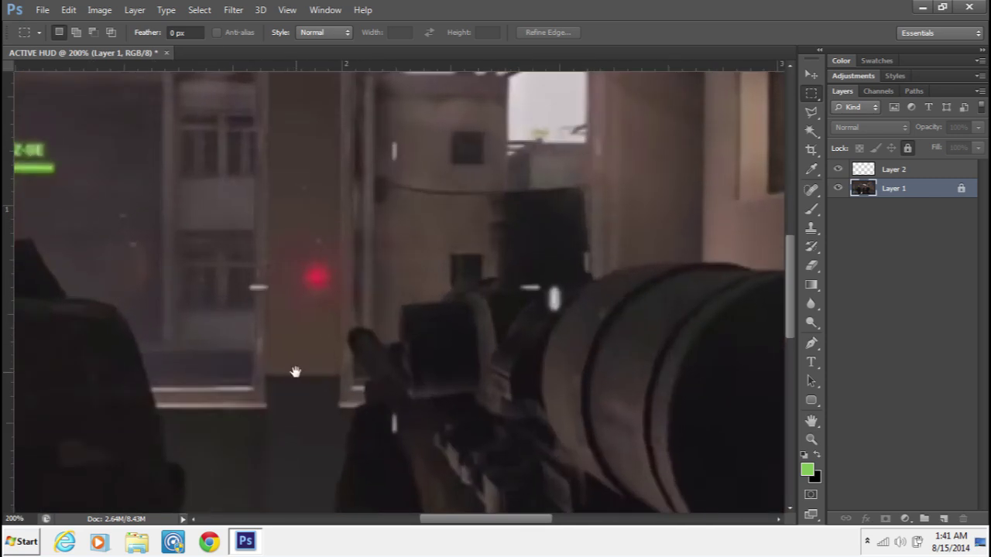
left_click_drag(295, 372, 674, 210)
left_click_drag(178, 364, 485, 247)
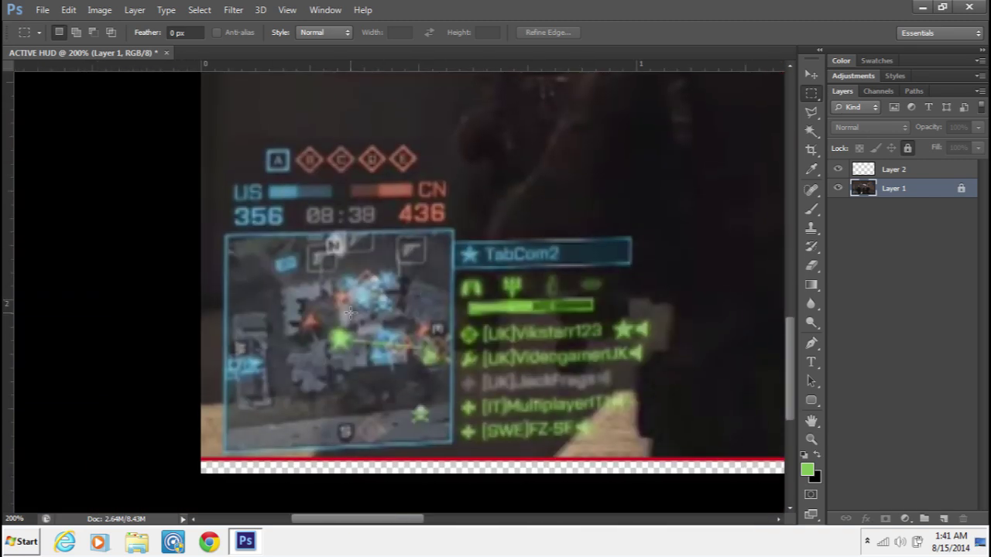
left_click(807, 470)
Sample blue #598fa9 from the score bar as foreground colour and choose the Polygonal Lasso
left_click(276, 199)
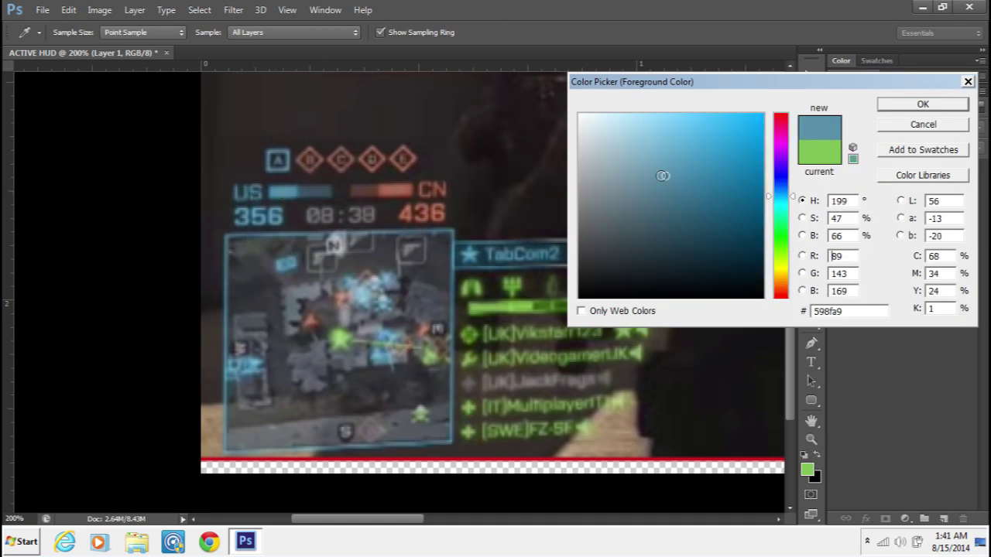
key("Tab")
left_click(897, 106)
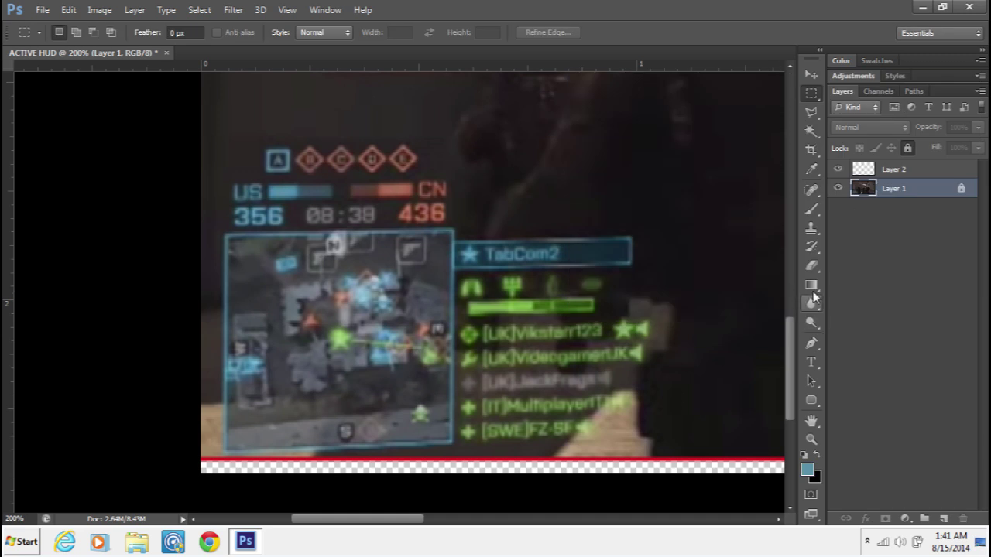
left_click(811, 114)
right_click(812, 118)
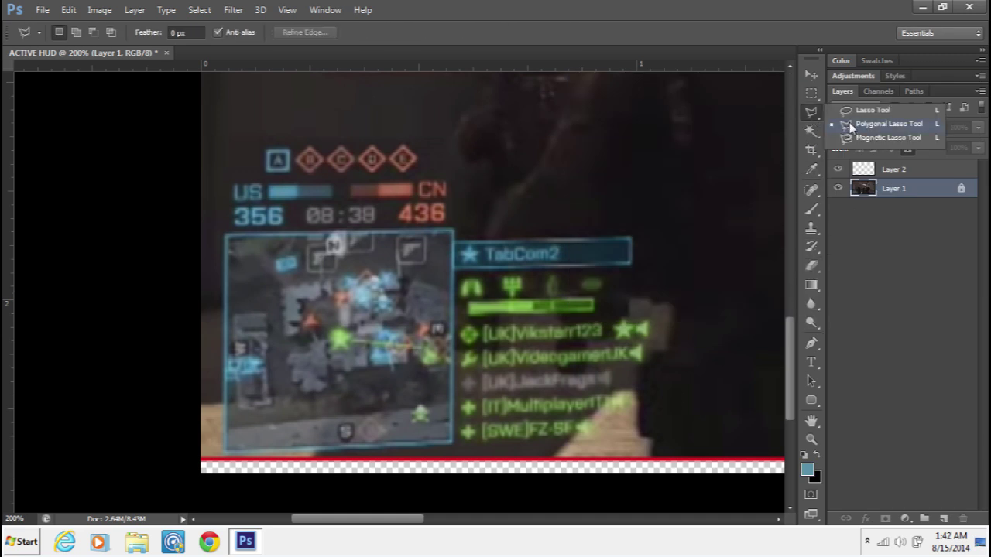
Trace a four-corner selection around the minimap box
left_click(226, 234)
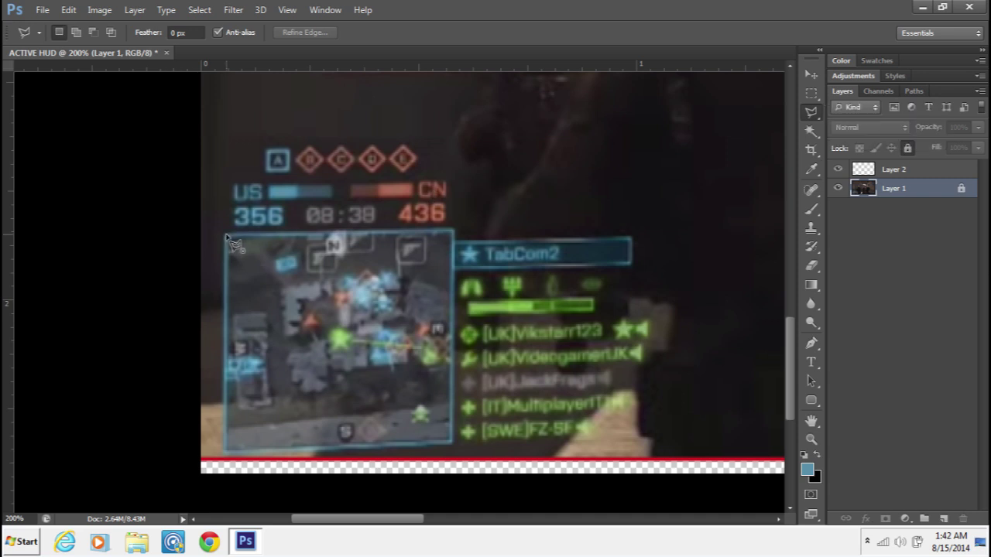
left_click(453, 231)
left_click(450, 442)
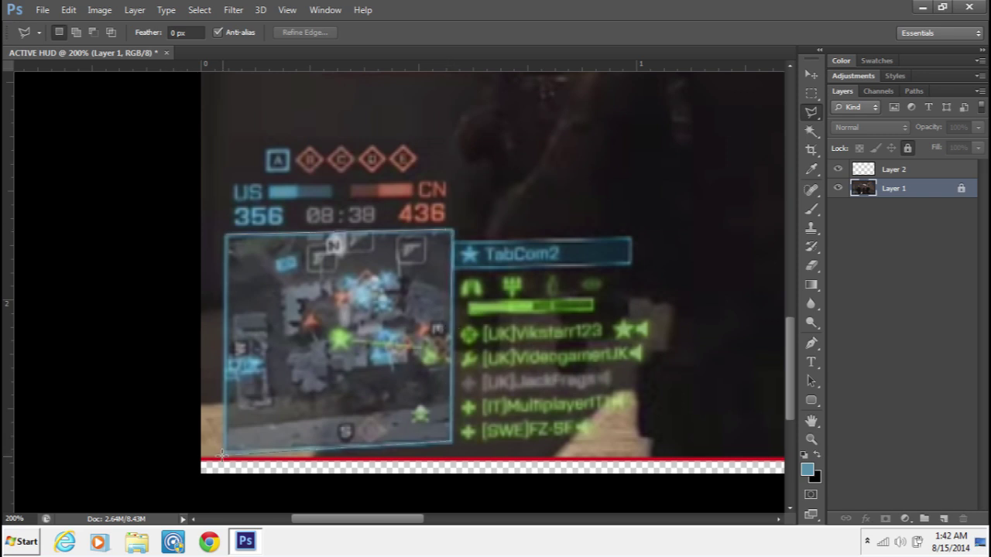
left_click(224, 449)
left_click(226, 237)
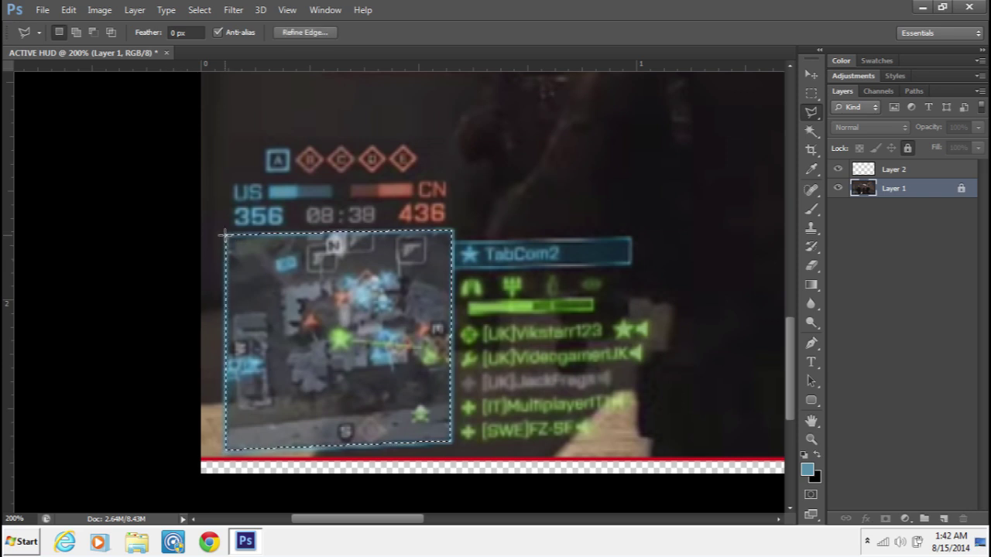
Attempt a 1 px stroke, dismiss the locked-layer error, and select Layer 2
right_click(226, 237)
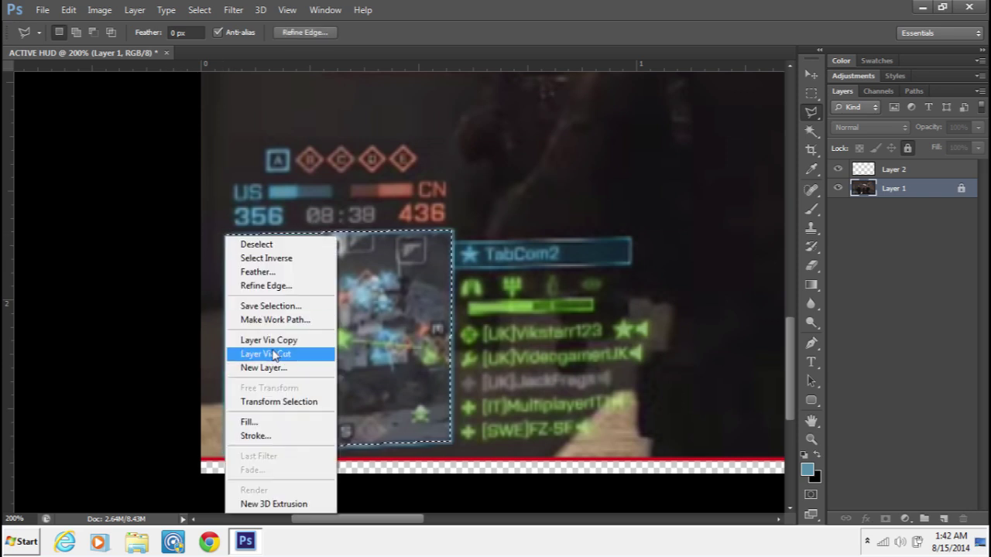
left_click(275, 436)
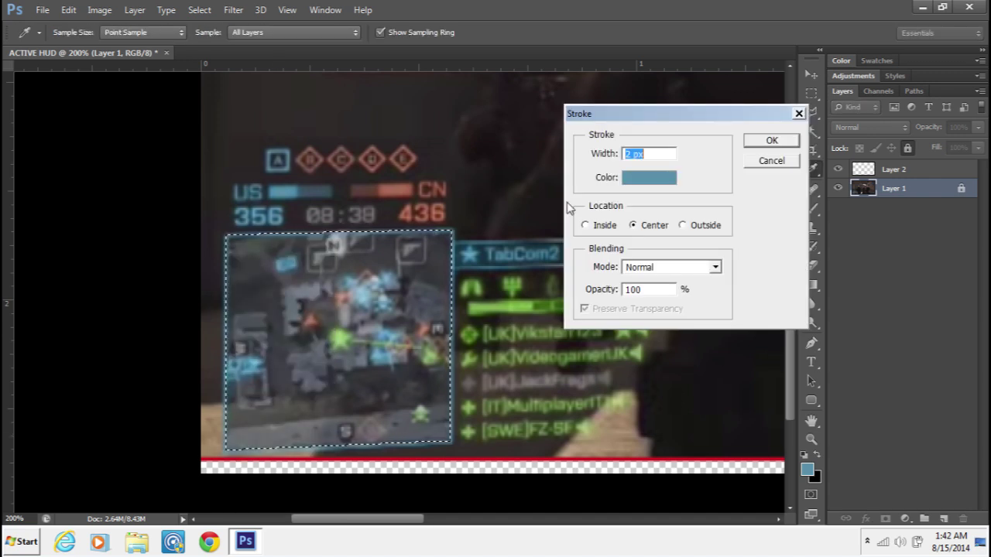
type("1")
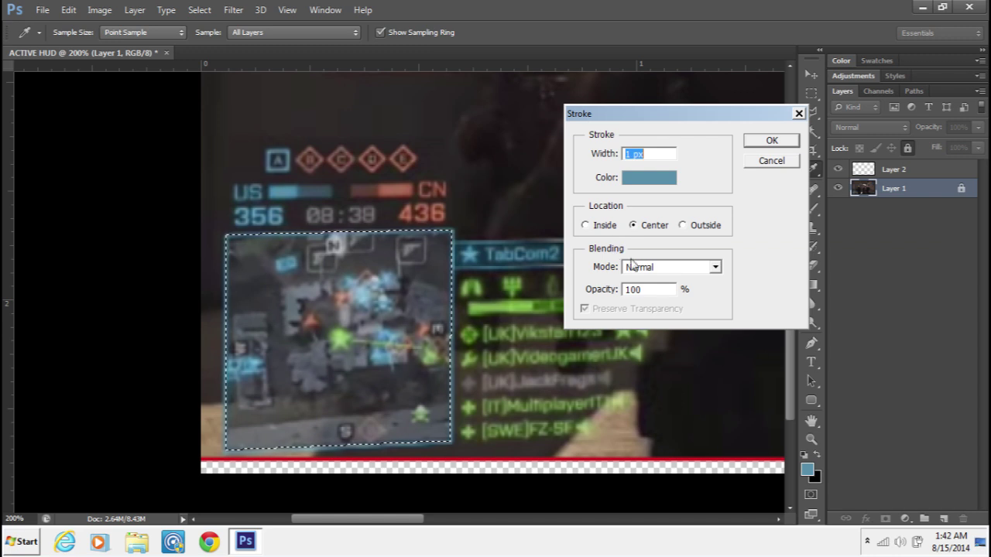
left_click(752, 142)
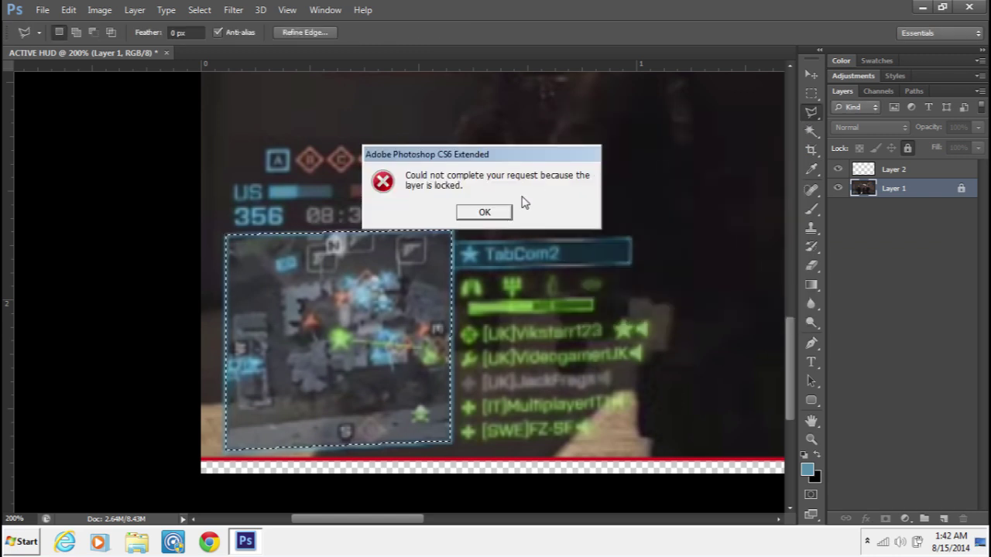
left_click(479, 216)
left_click(901, 171)
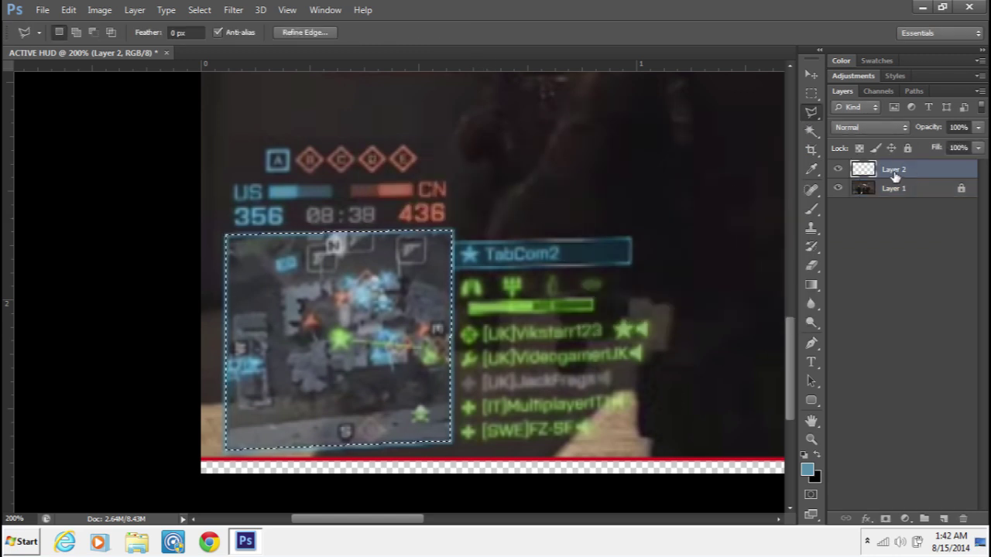
Stroke the minimap selection with the blue 1 px line on Layer 2, then deselect
right_click(418, 239)
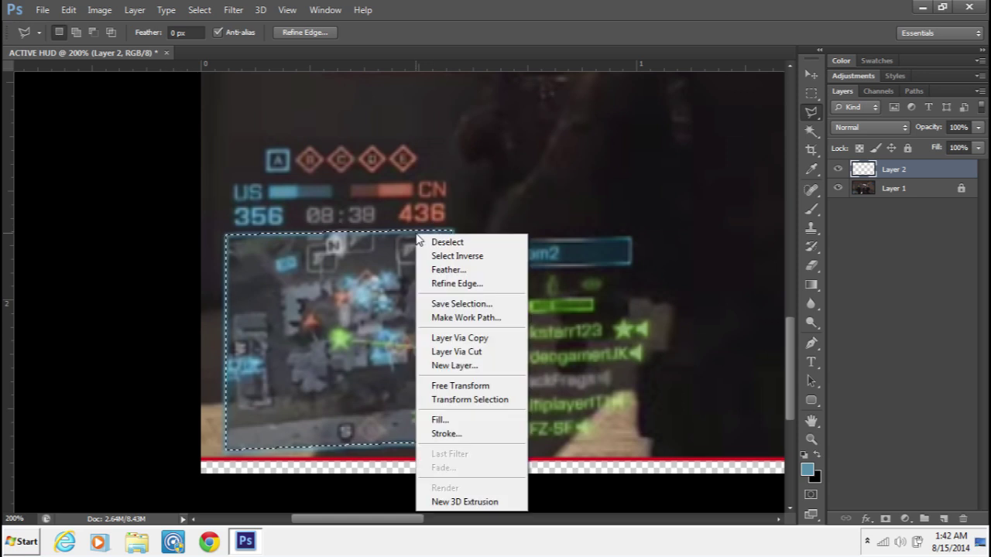
left_click(447, 434)
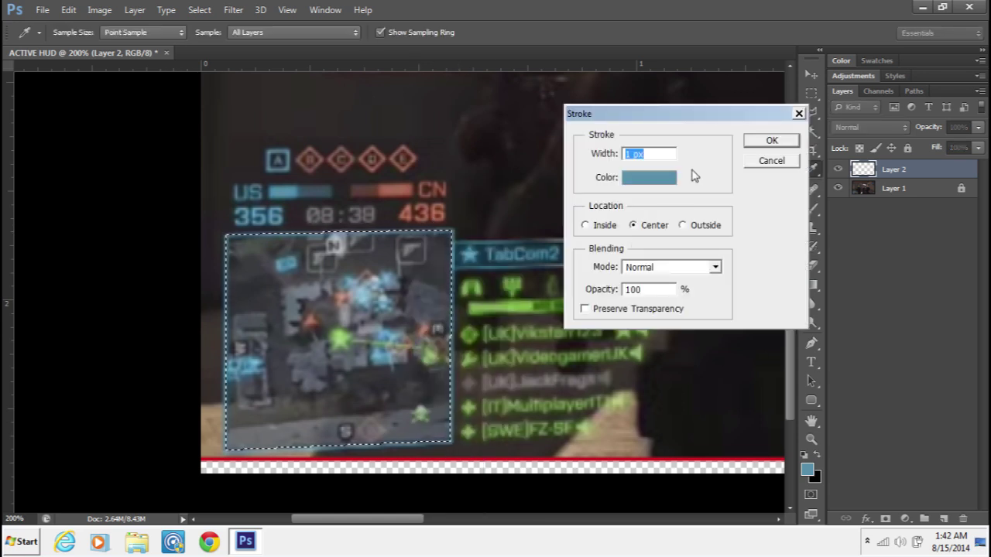
left_click(771, 140)
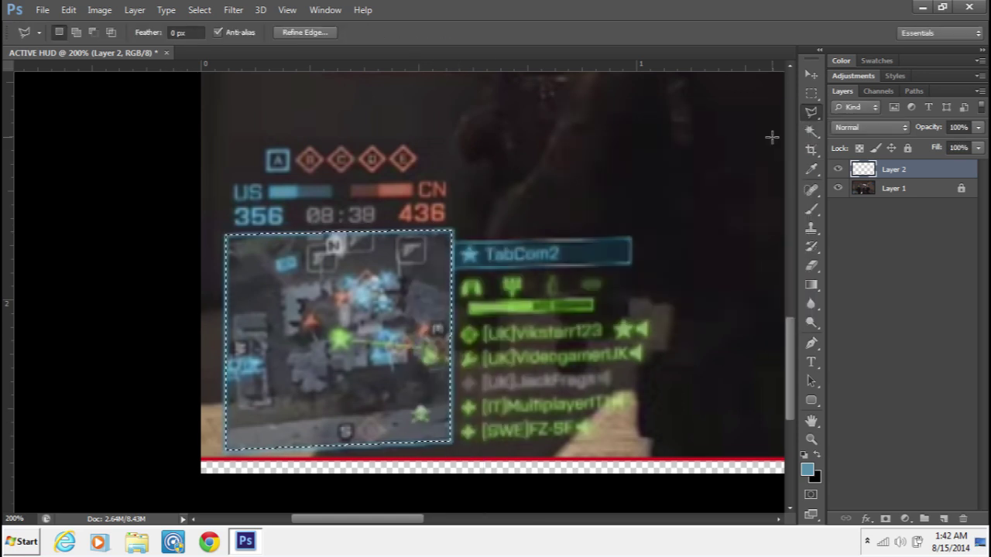
right_click(393, 238)
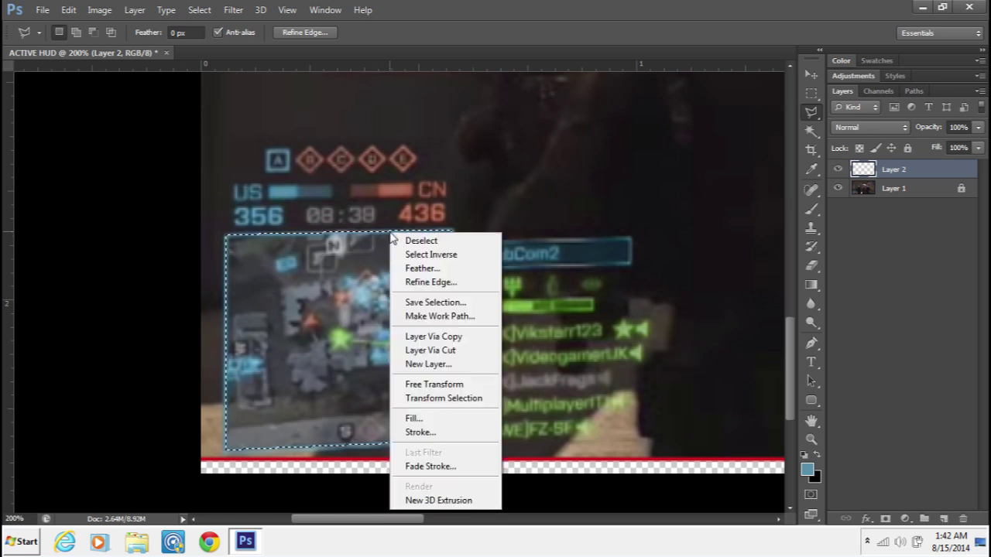
left_click(420, 431)
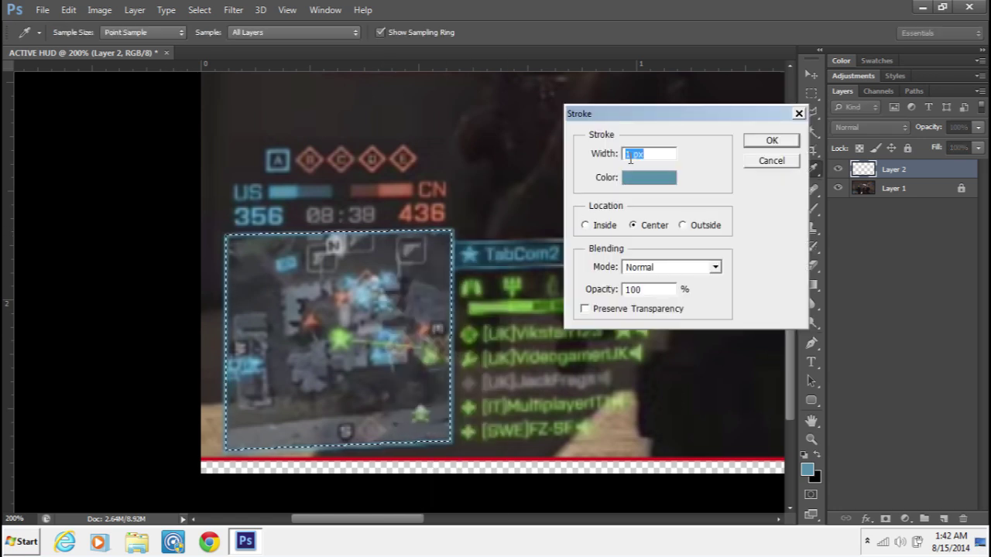
left_click(770, 140)
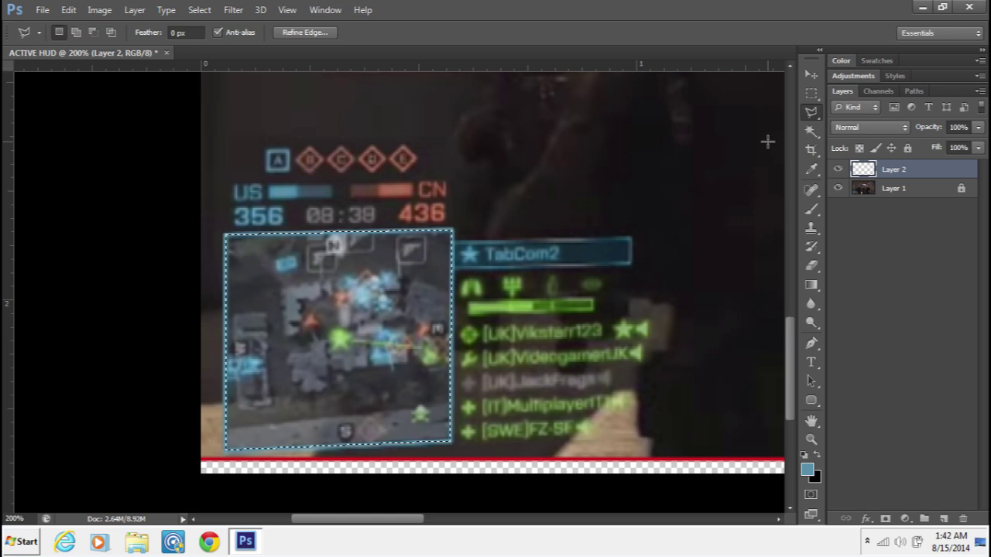
right_click(405, 236)
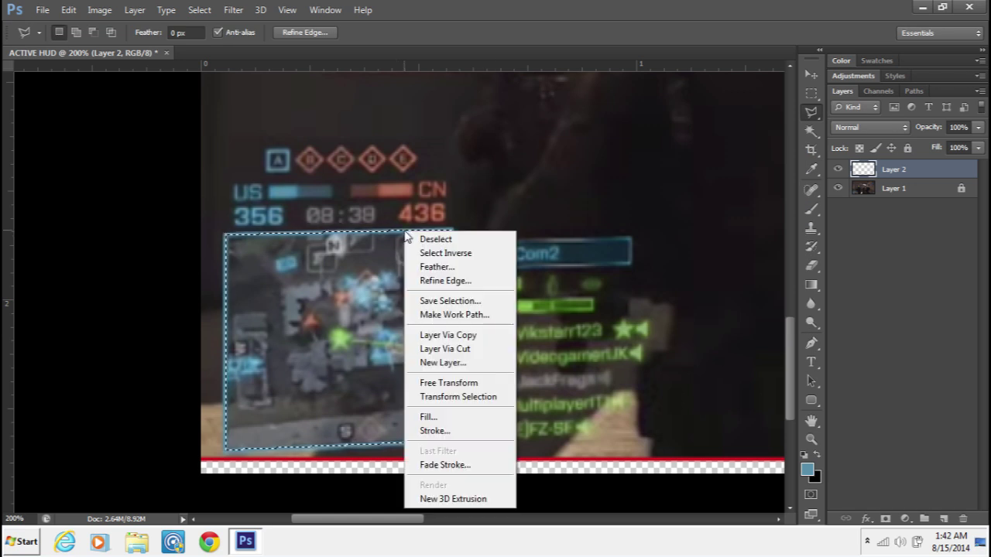
left_click(432, 239)
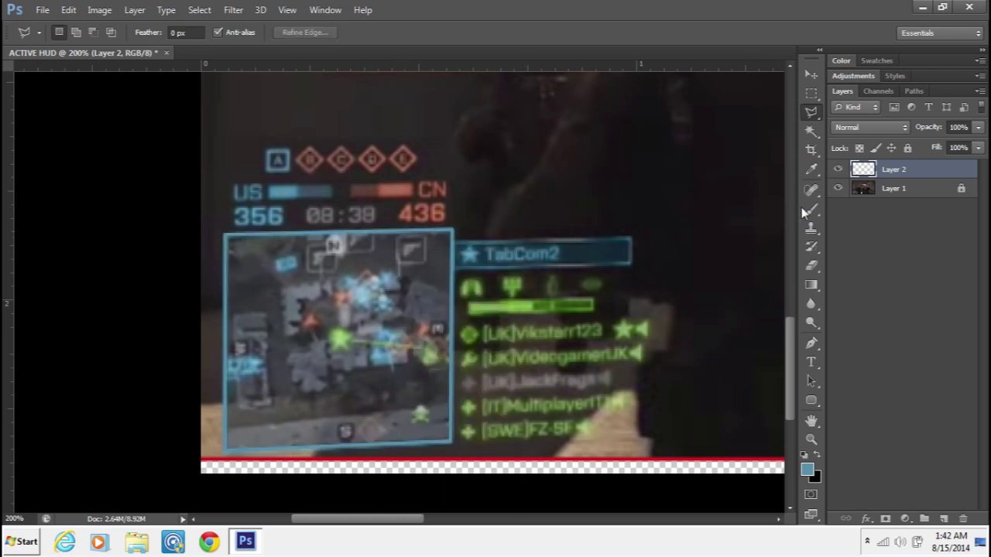
Toggle the background footage layer's visibility to check the outline
left_click(836, 189)
left_click(837, 191)
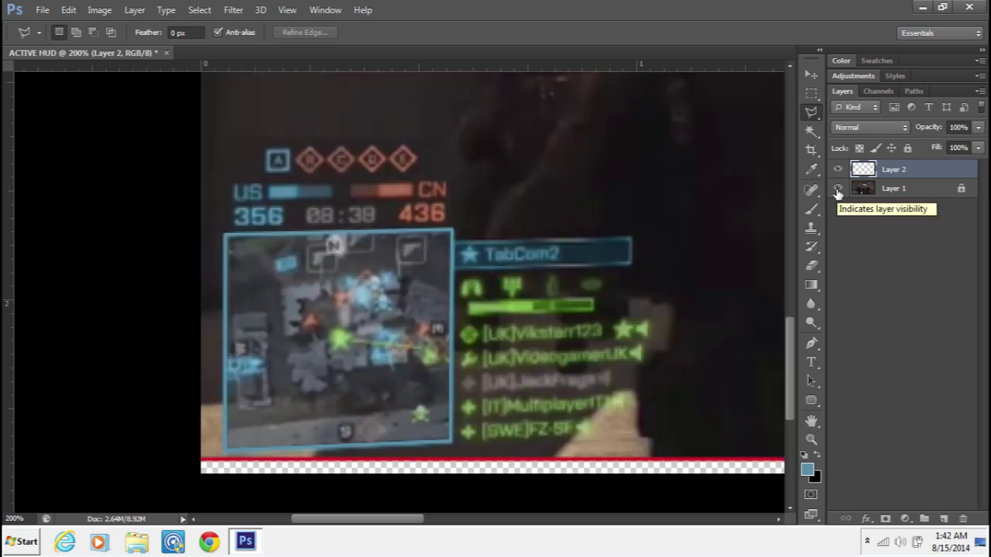
left_click(836, 191)
left_click(836, 191)
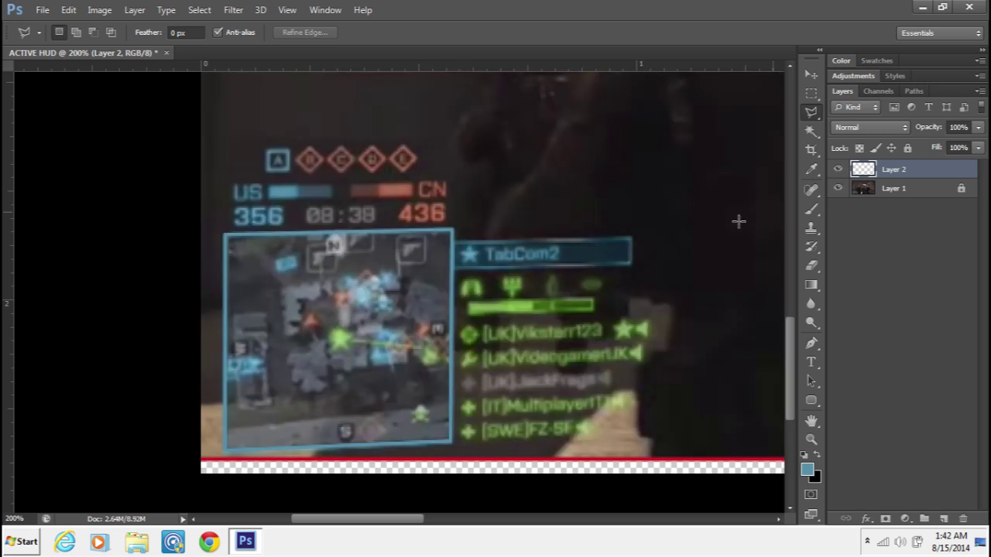
Select the TabCom2 bar and stroke it with the same blue outline, then deselect
left_click(452, 242)
left_click(631, 239)
left_click(627, 265)
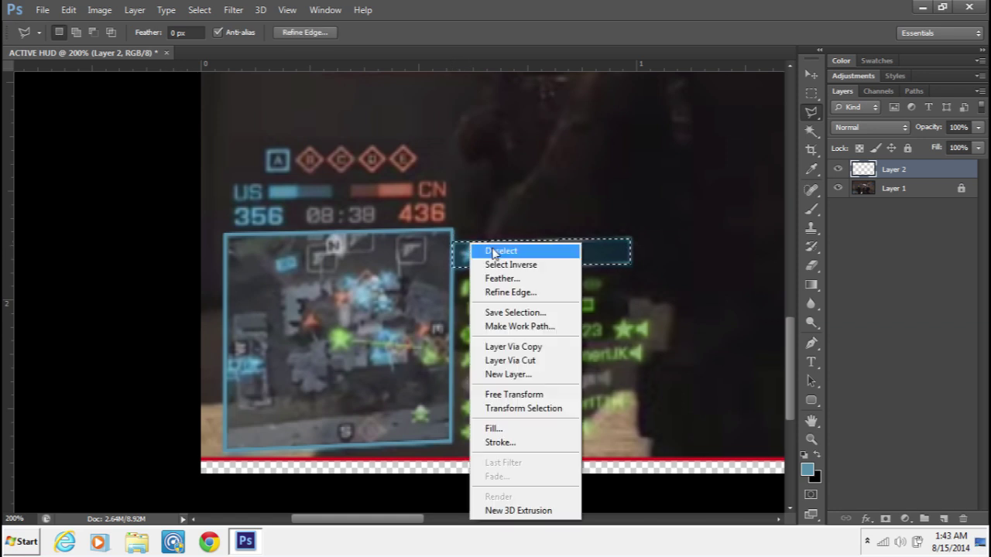
left_click(523, 445)
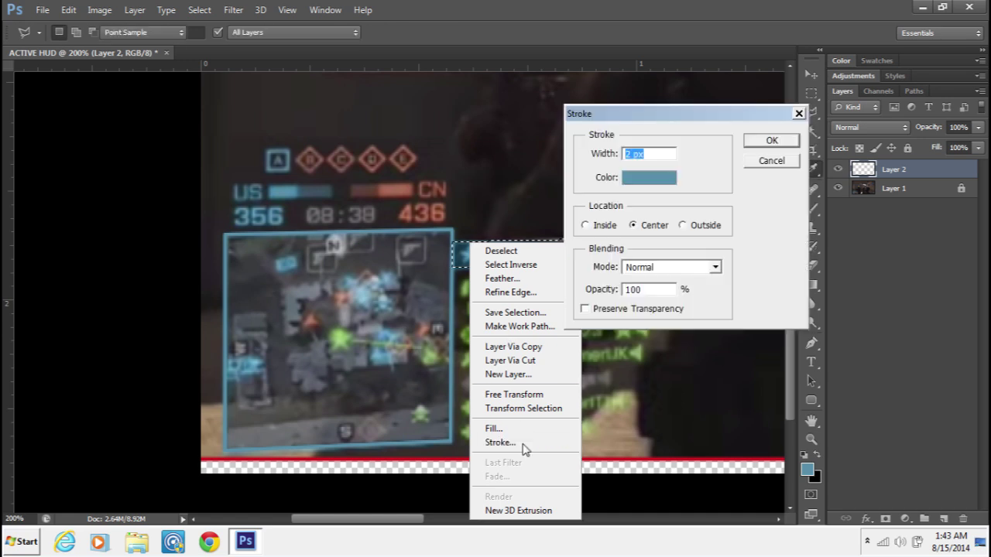
left_click(759, 141)
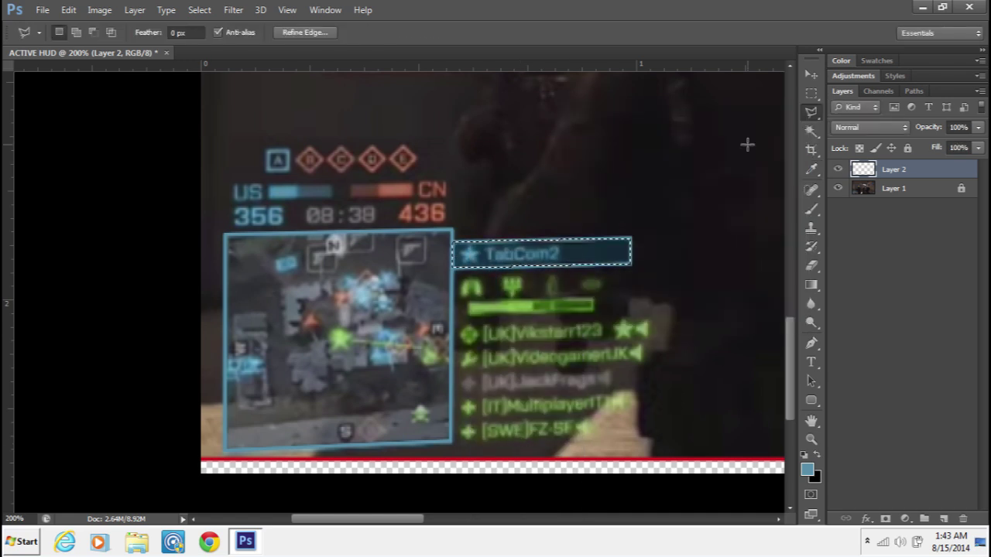
right_click(564, 246)
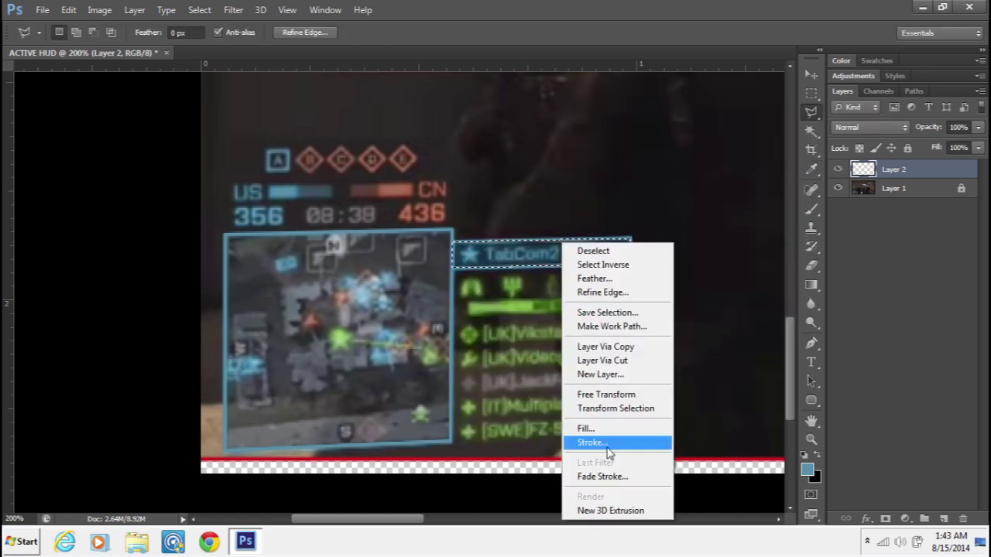
left_click(569, 250)
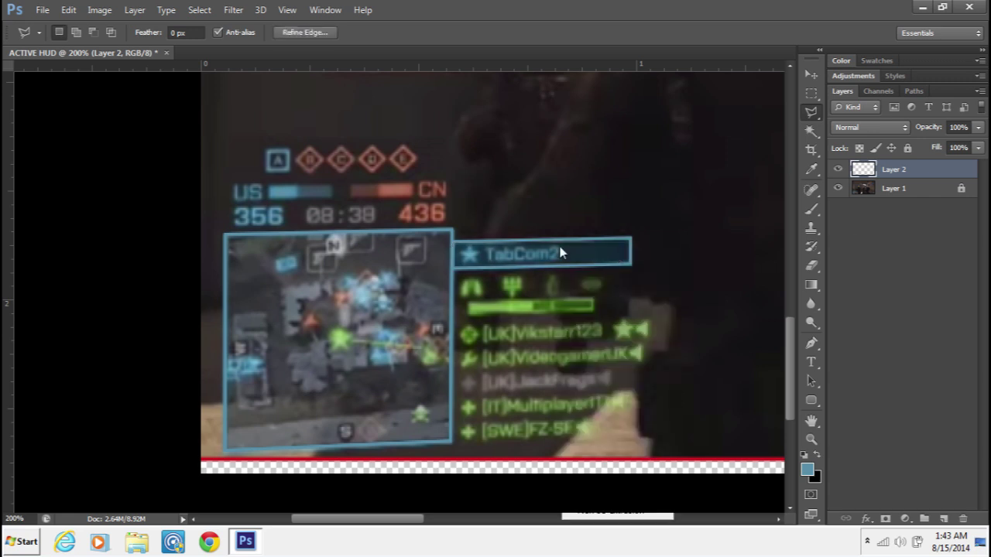
Check the outlines by toggling the background, then add a new empty Layer 3
left_click(838, 189)
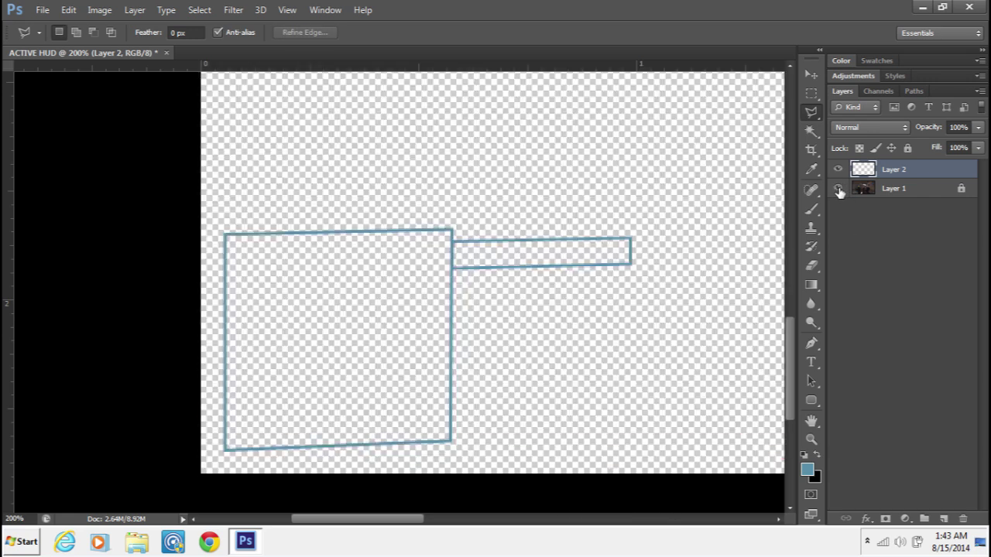
left_click(838, 189)
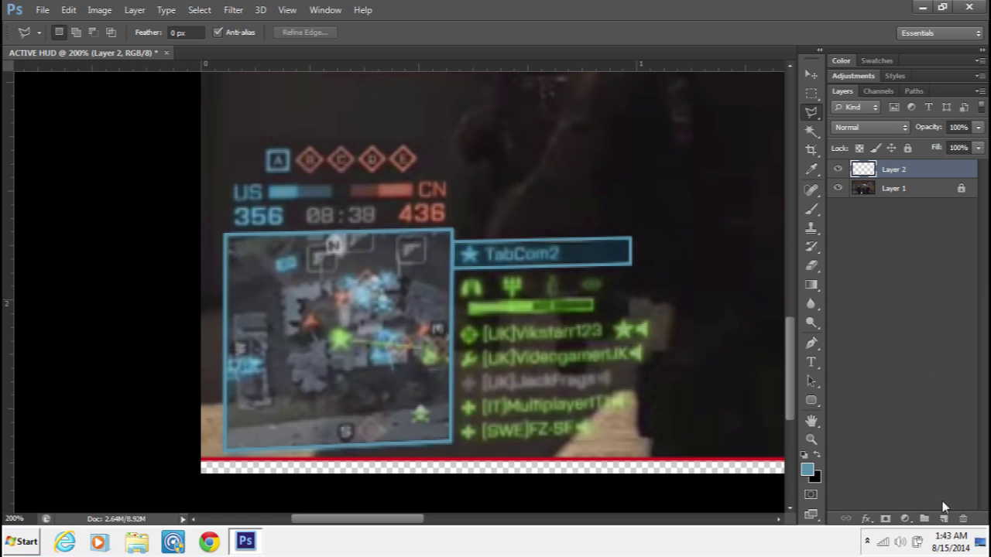
left_click(943, 519)
Move Layer 3 below Layer 2 and trace one selection around the minimap and TabCom2 bar
left_click_drag(915, 173, 910, 202)
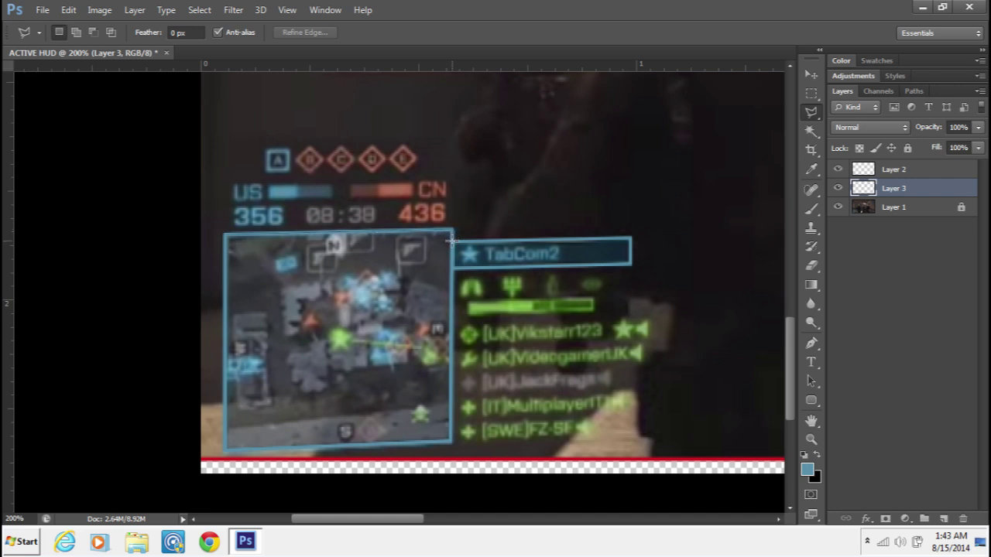
left_click(629, 238)
left_click(630, 263)
left_click(451, 268)
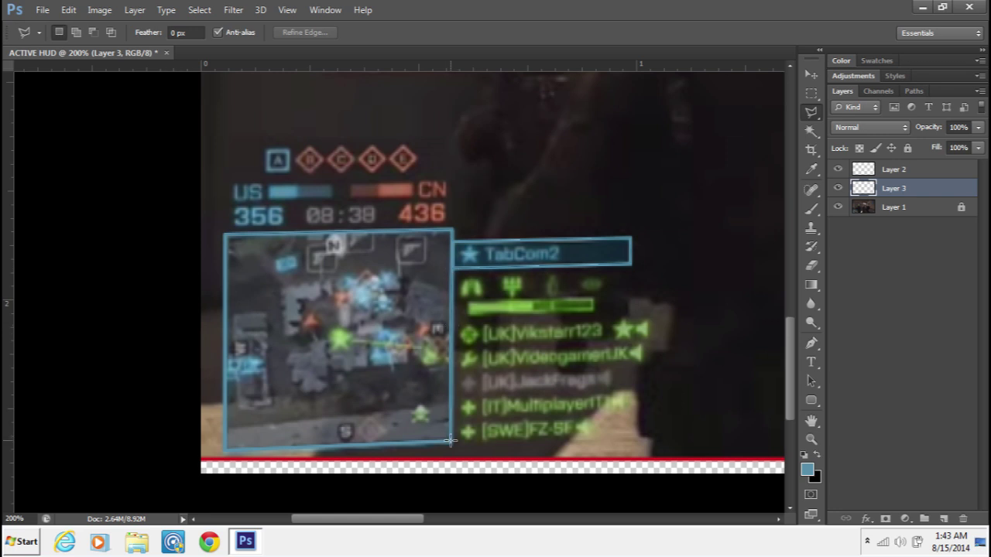
left_click(450, 440)
left_click(226, 447)
left_click(228, 241)
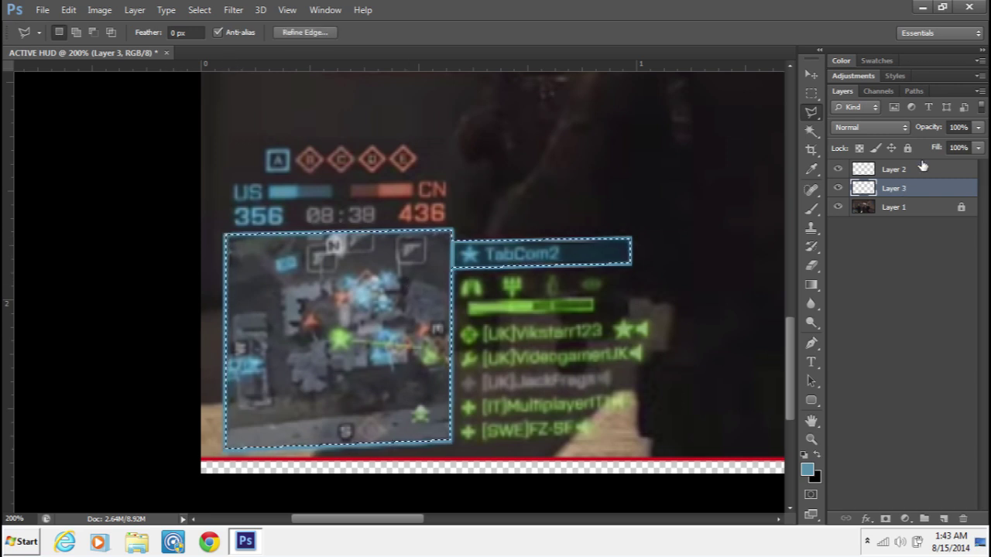
Fill the minimap and TabCom2 selection with dark grey foreground colour on Layer 3, then deselect
left_click(807, 469)
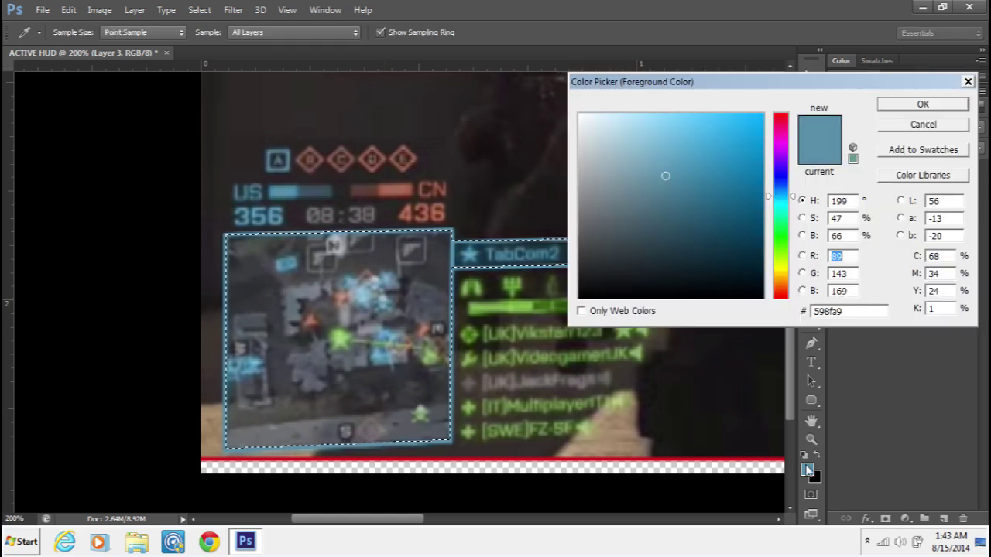
left_click(582, 234)
left_click(580, 241)
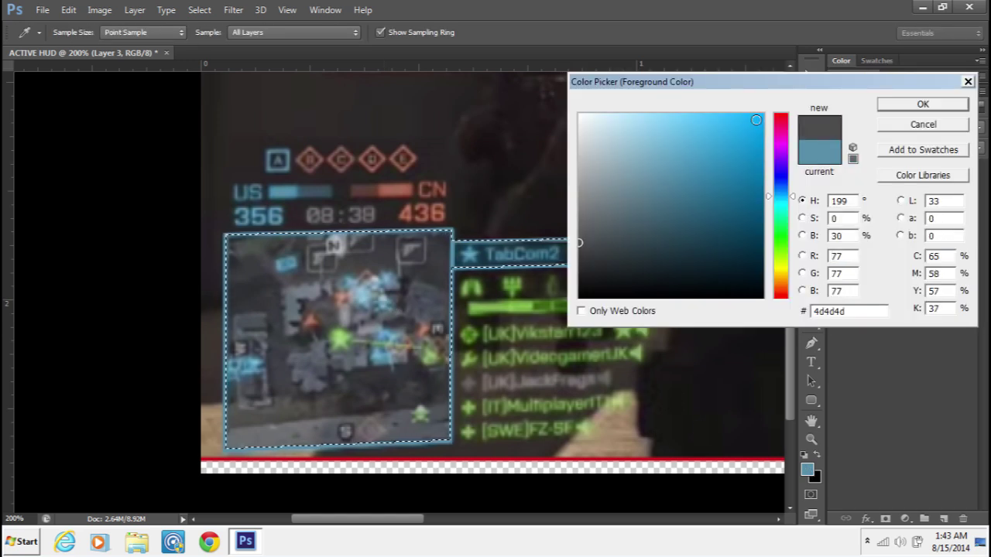
left_click(919, 103)
right_click(376, 293)
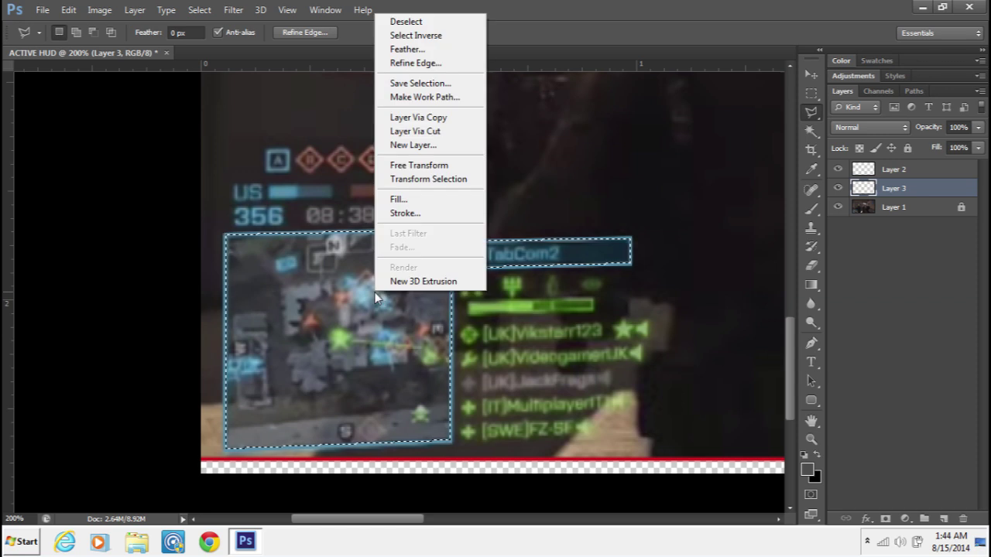
left_click(398, 200)
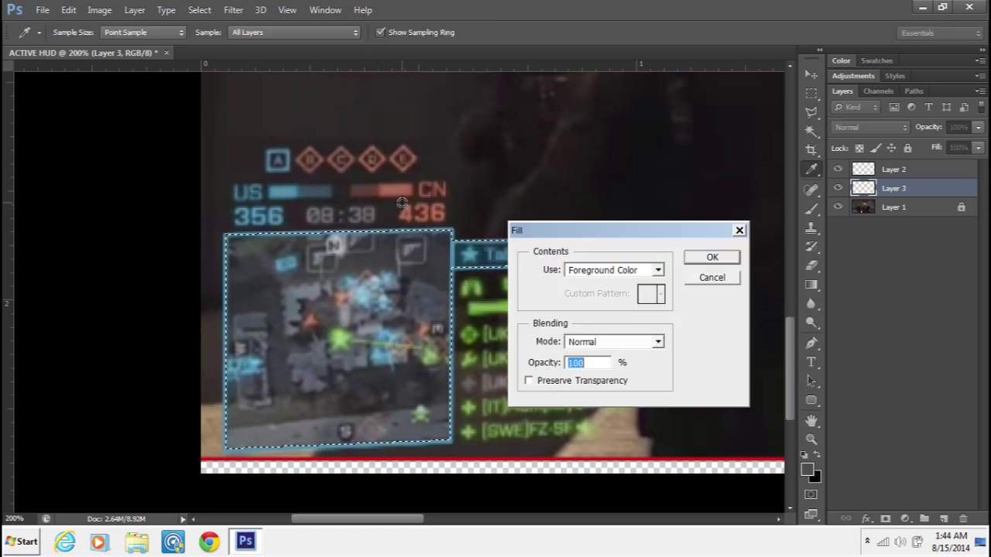
left_click(710, 258)
key("l")
key("ctrl+d")
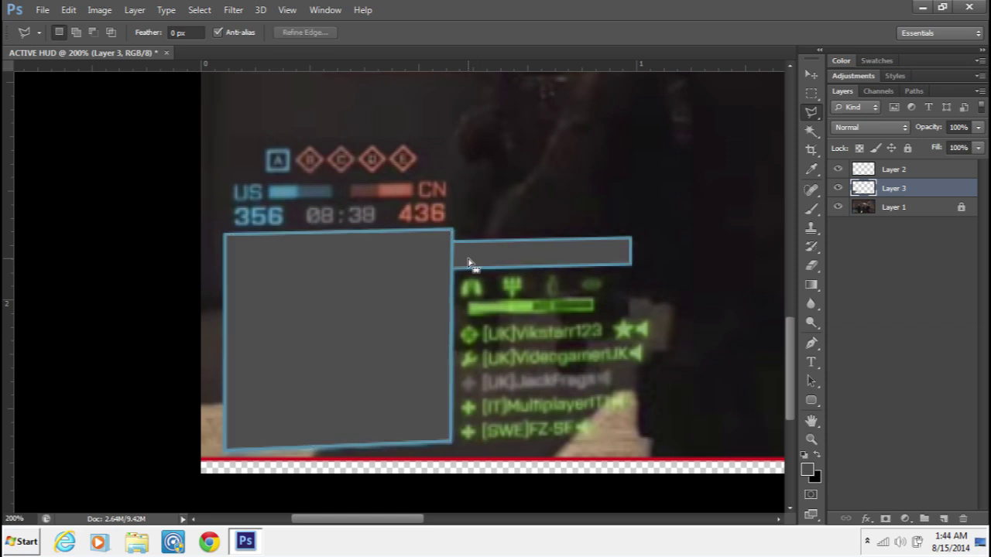
Lower Layer 3's opacity to 39%
left_click(978, 128)
left_click_drag(968, 137, 947, 149)
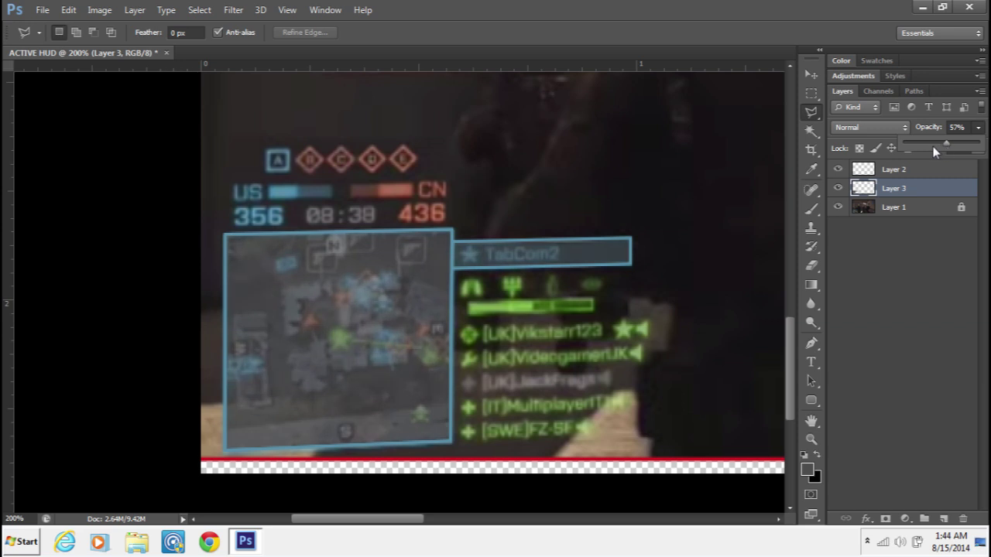
left_click_drag(947, 147, 932, 145)
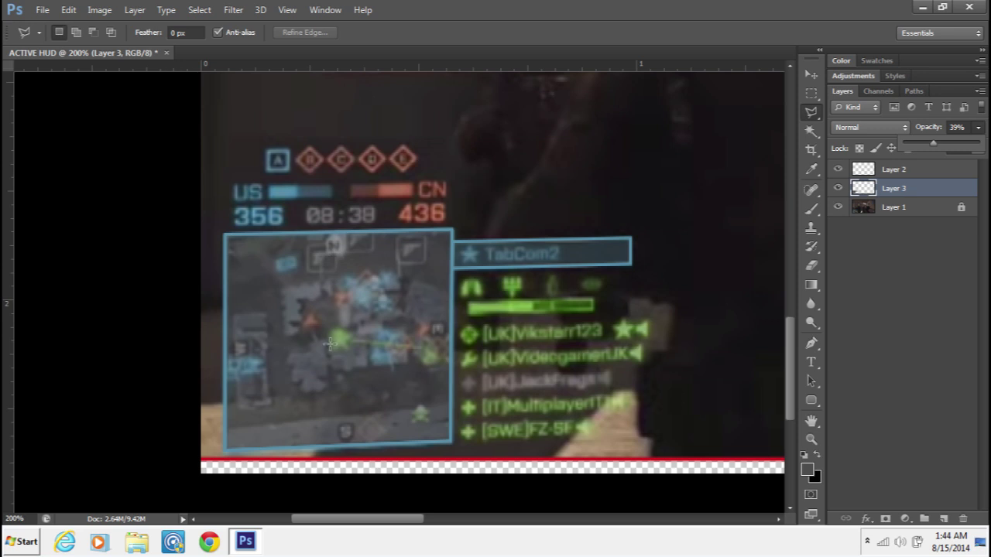
left_click(43, 10)
left_click(569, 305)
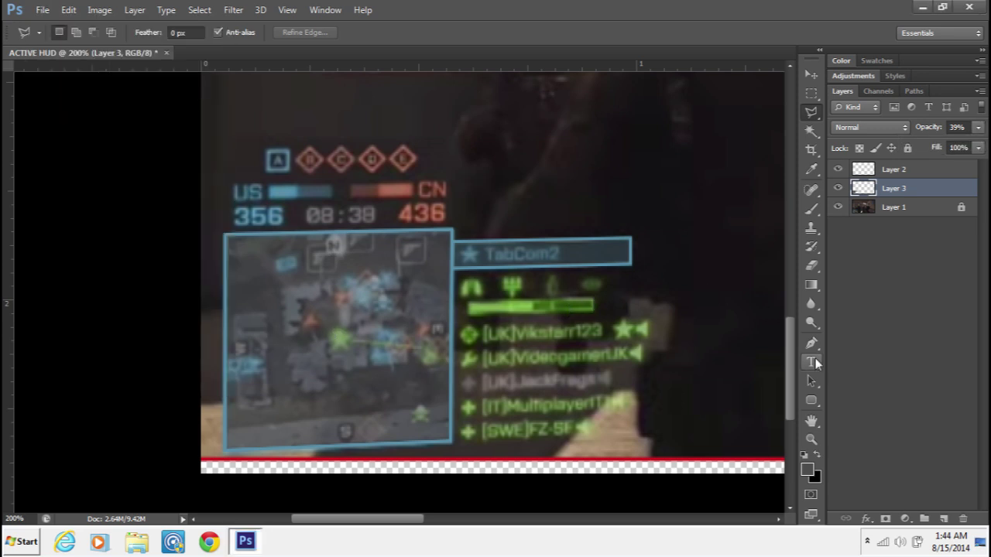
On a new layer, type FIELD OF PLAY in blue inside the minimap box
left_click(944, 518)
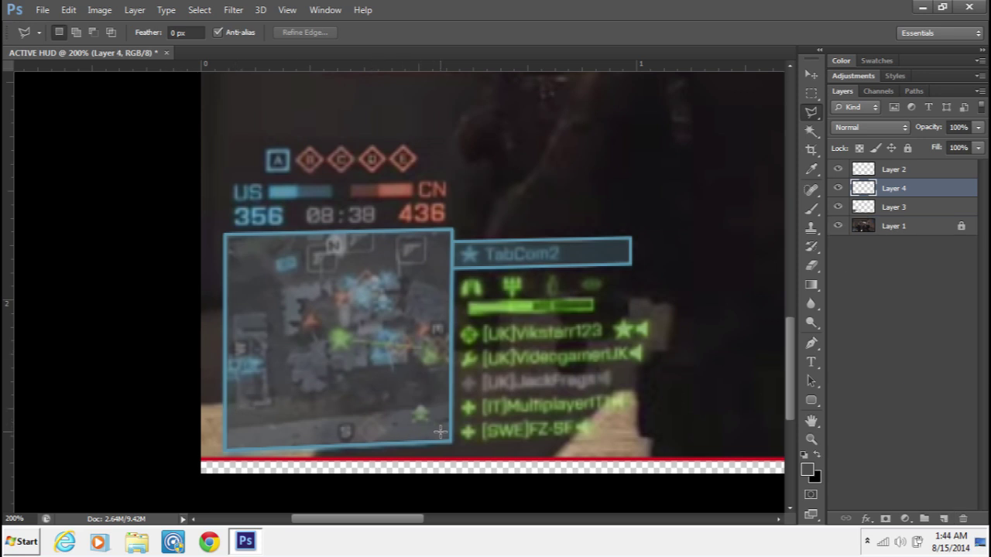
scroll(439, 431, "right", 1)
key("t")
left_click_drag(195, 395, 409, 439)
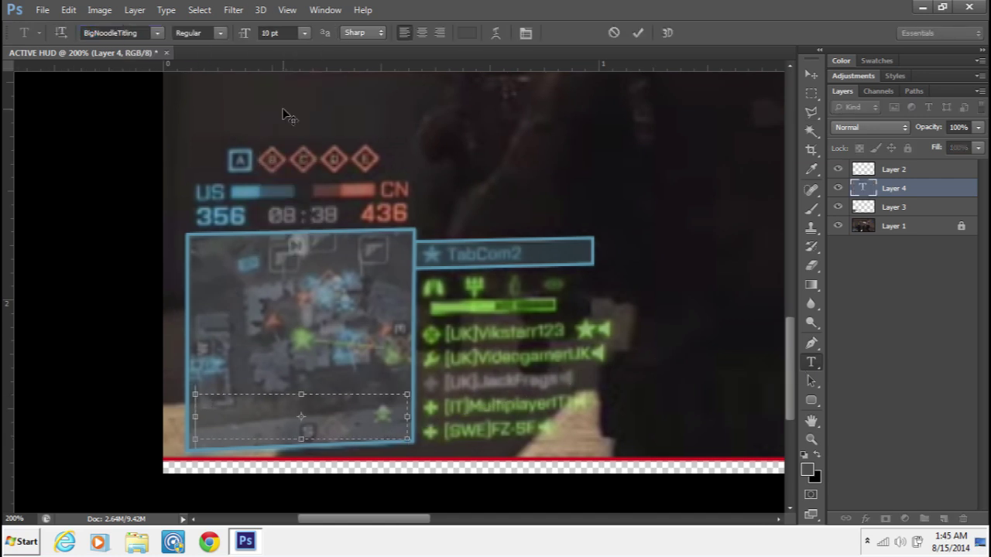
type("FIELD OF PLAY")
left_click(467, 33)
left_click(953, 102)
left_click(811, 74)
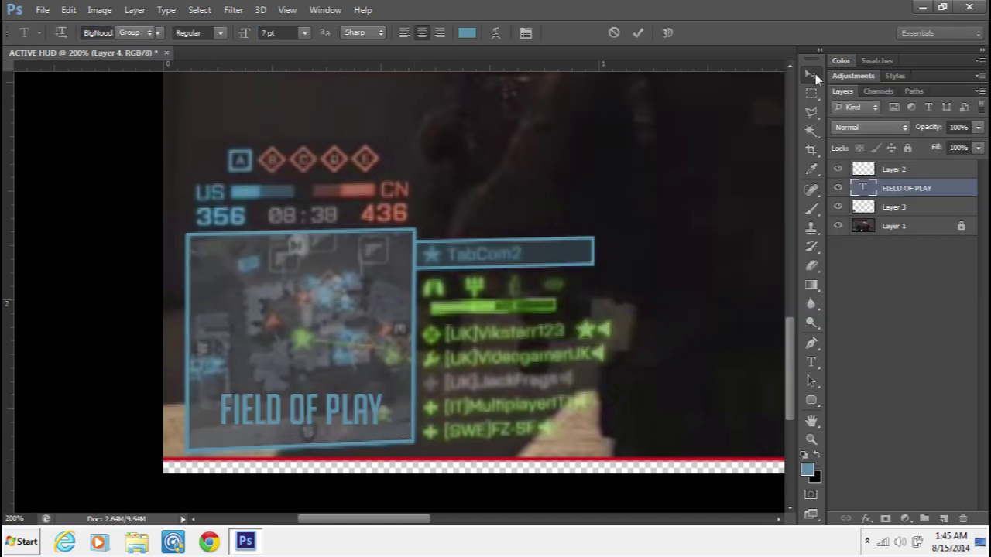
Nudge FIELD OF PLAY down in the minimap and check it against the hidden background
key("ctrl+t")
left_click(811, 74)
left_click(461, 211)
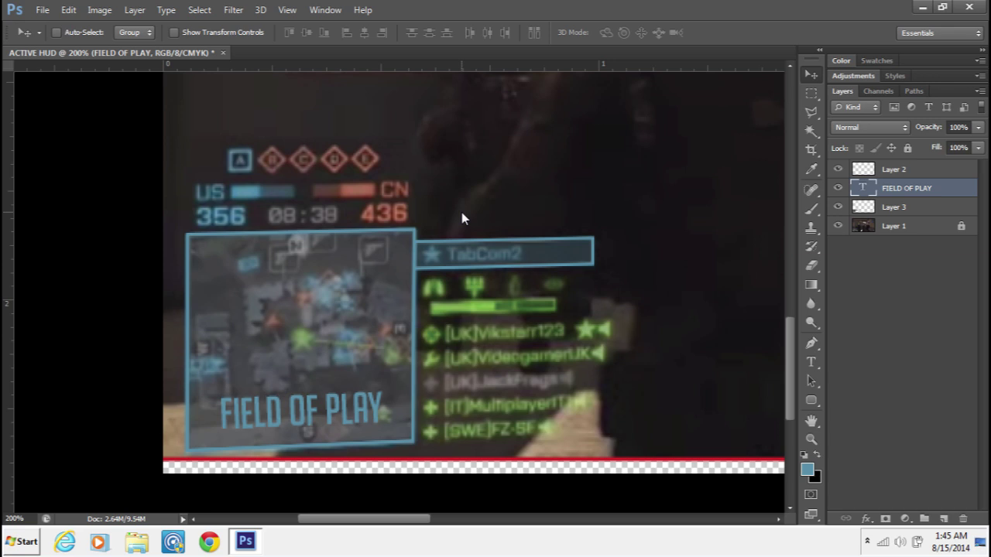
key("Down")
key("Down")
key("Down")
key("Down")
key("Down")
key("Down")
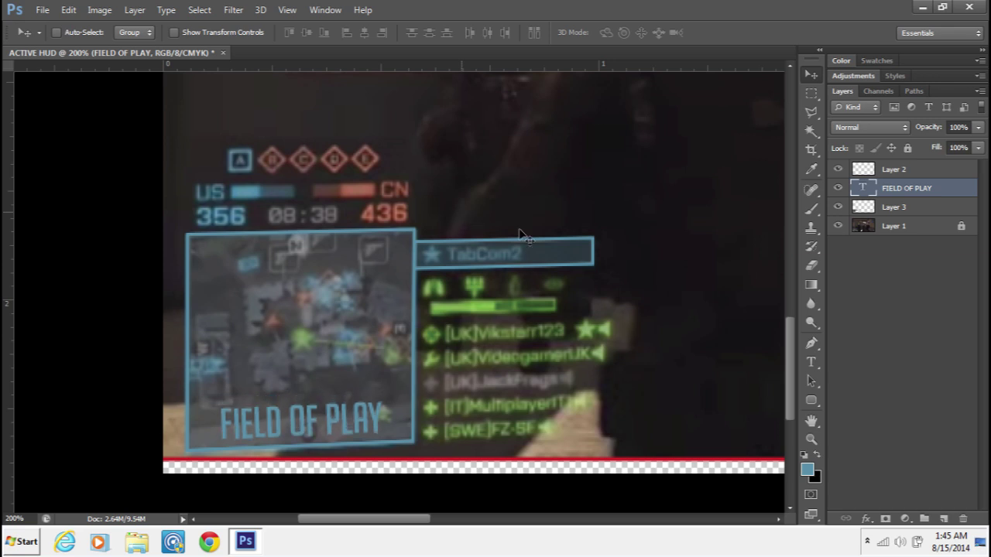
left_click(838, 226)
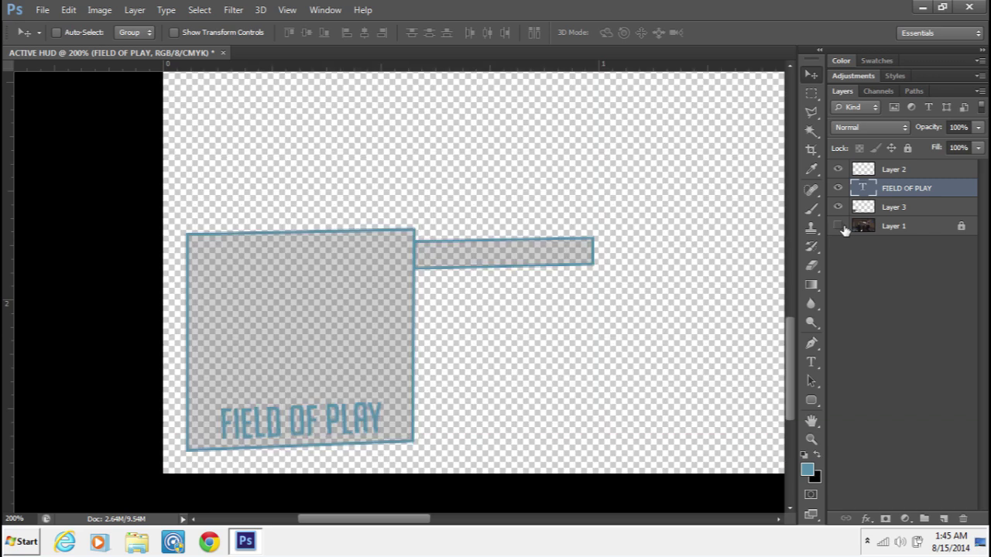
left_click(837, 226)
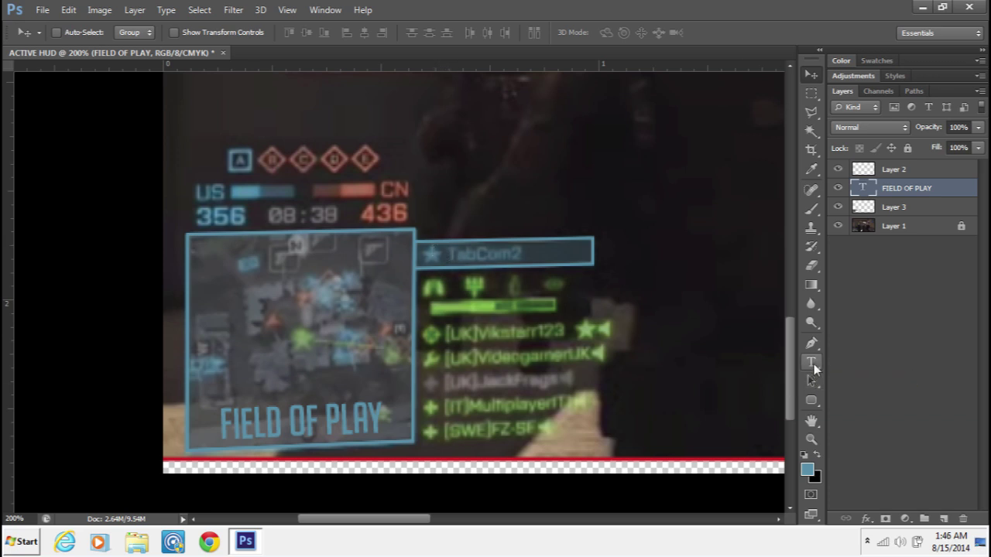
Add GOOD GUYS text in the top bar, tilted to match the bar
left_click(943, 519)
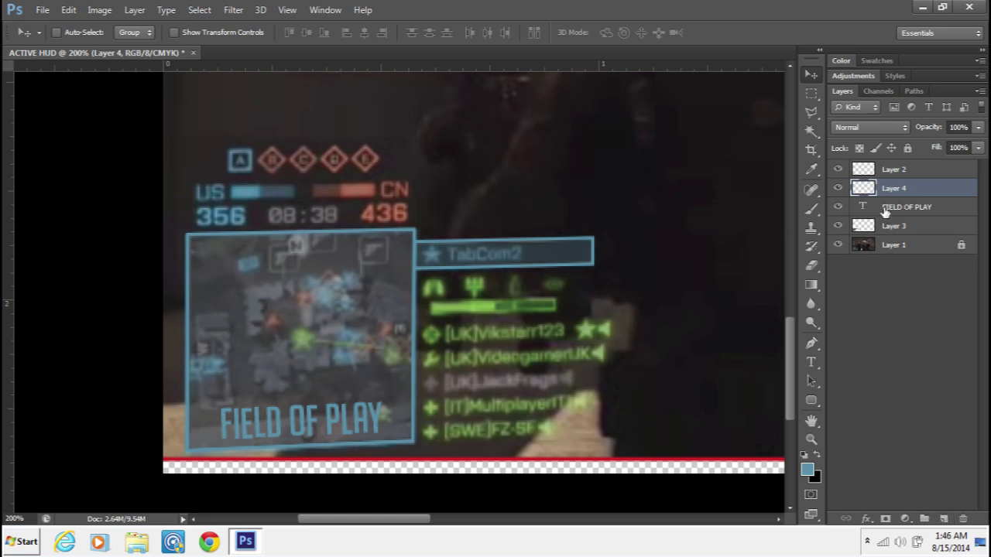
left_click_drag(904, 187, 897, 165)
key("t")
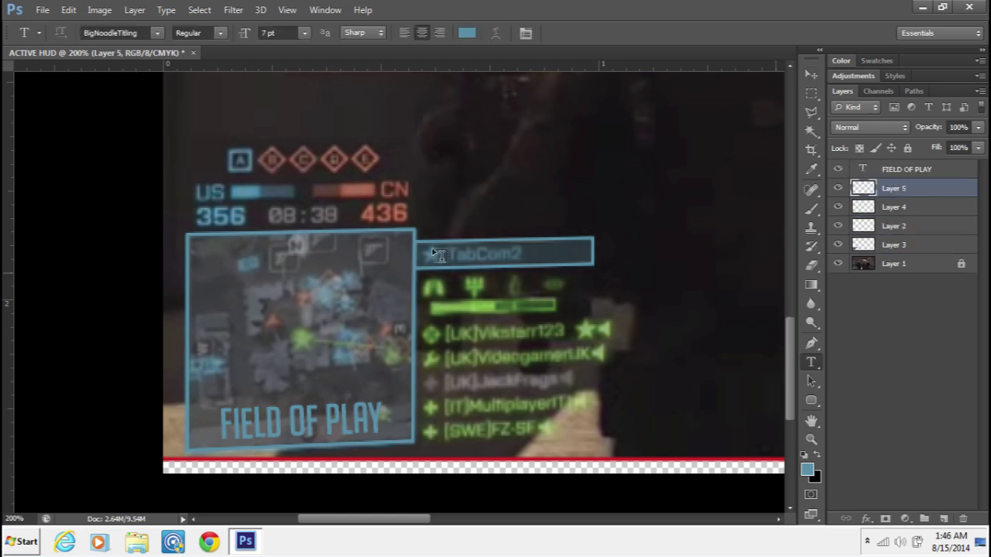
left_click_drag(420, 245, 588, 276)
type("GOOD GUYS")
key("ctrl+t")
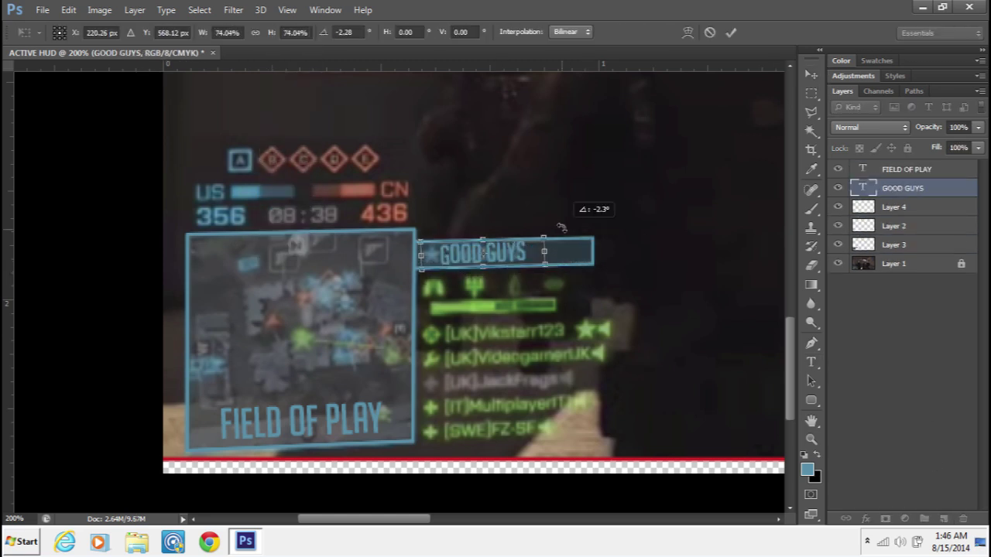
key("v")
left_click(447, 213)
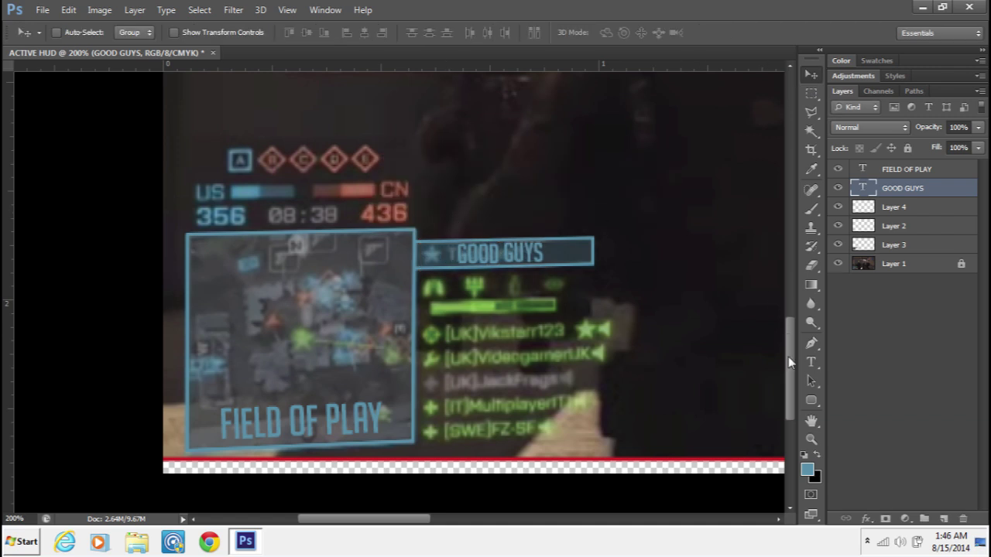
Create a group named BLUE BOX, move FIELD OF PLAY into it, and rasterize that text
left_click(924, 518)
double_click(896, 188)
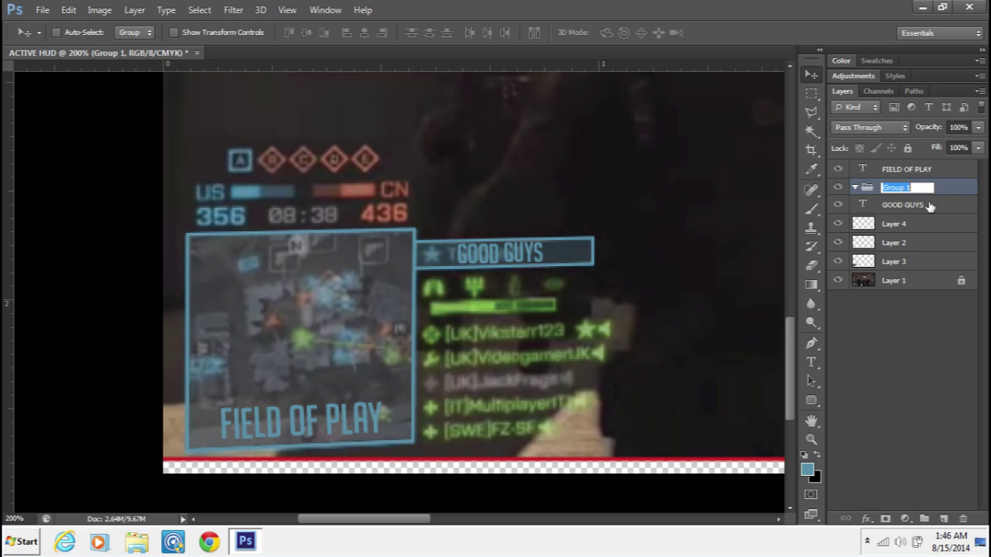
type("BLUE BOX")
key("Return")
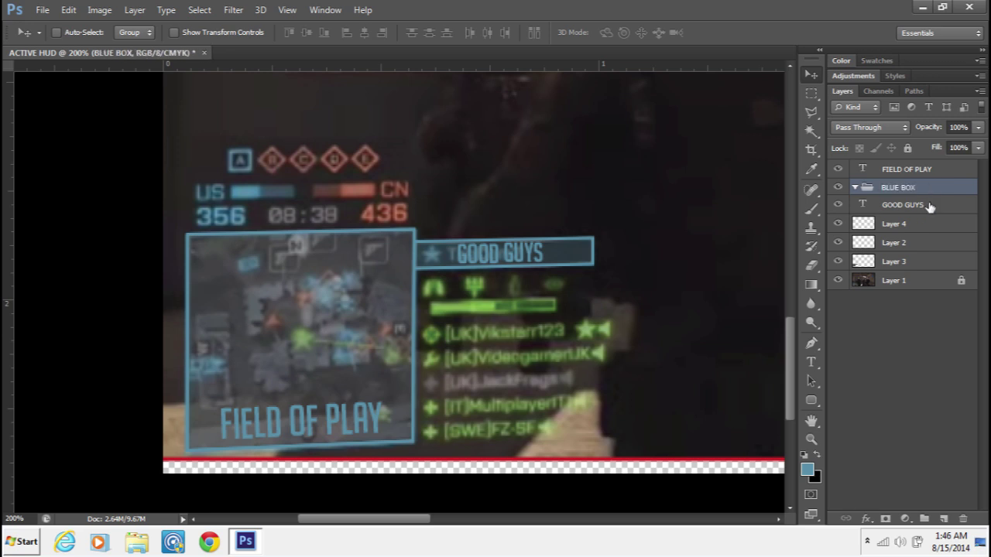
left_click_drag(897, 168, 896, 219)
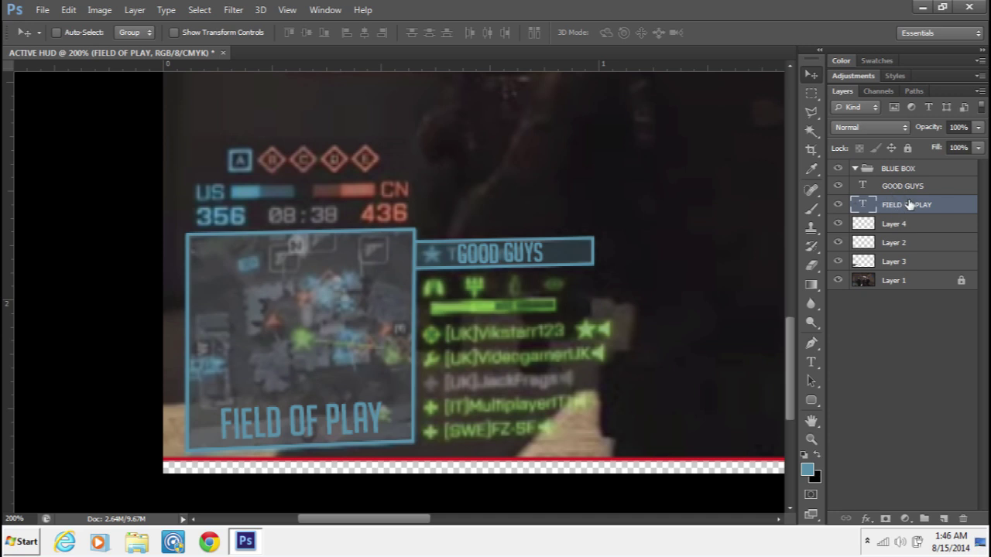
right_click(912, 210)
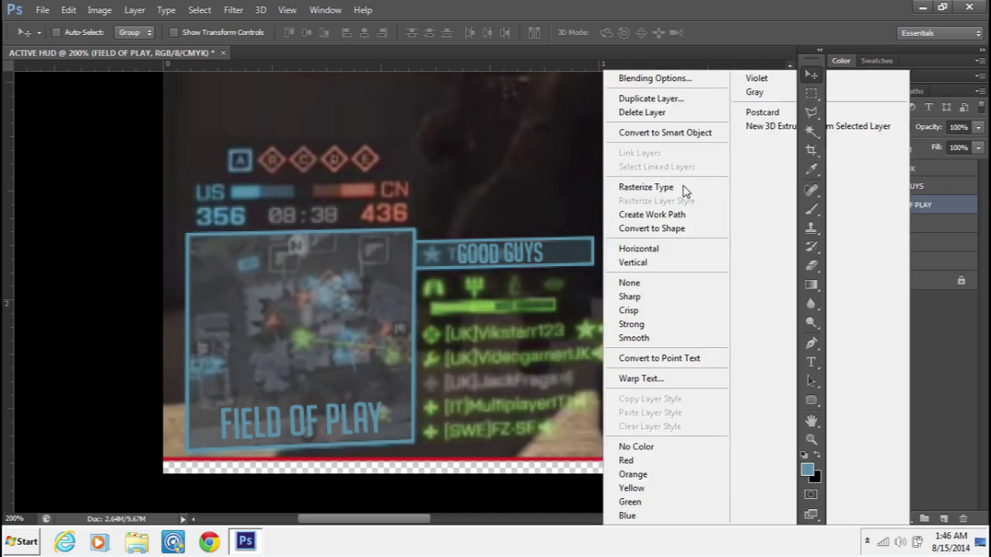
left_click(677, 190)
Merge FIELD OF PLAY with Layers 2, 3 and 4 into one layer, then hide Layer 1
right_click(919, 208)
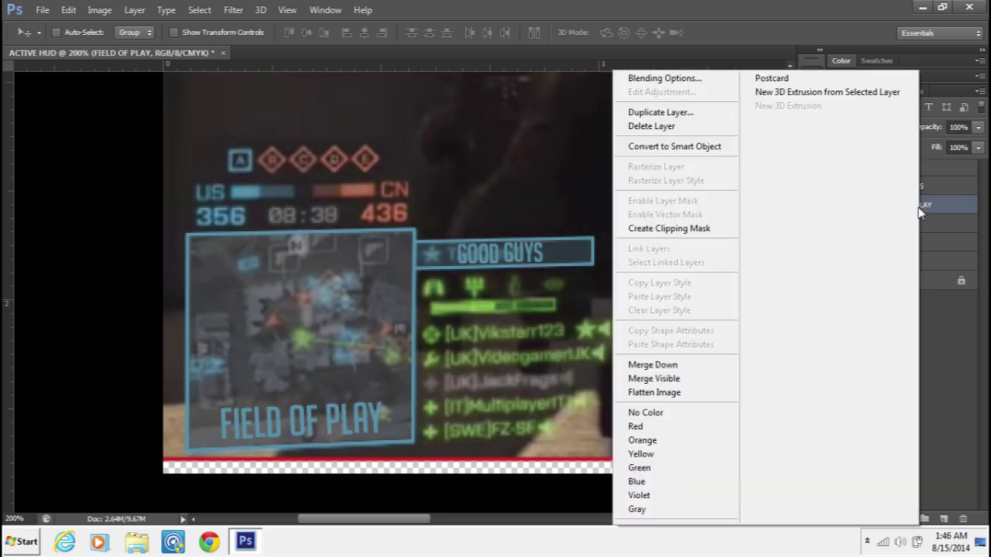
left_click(950, 212)
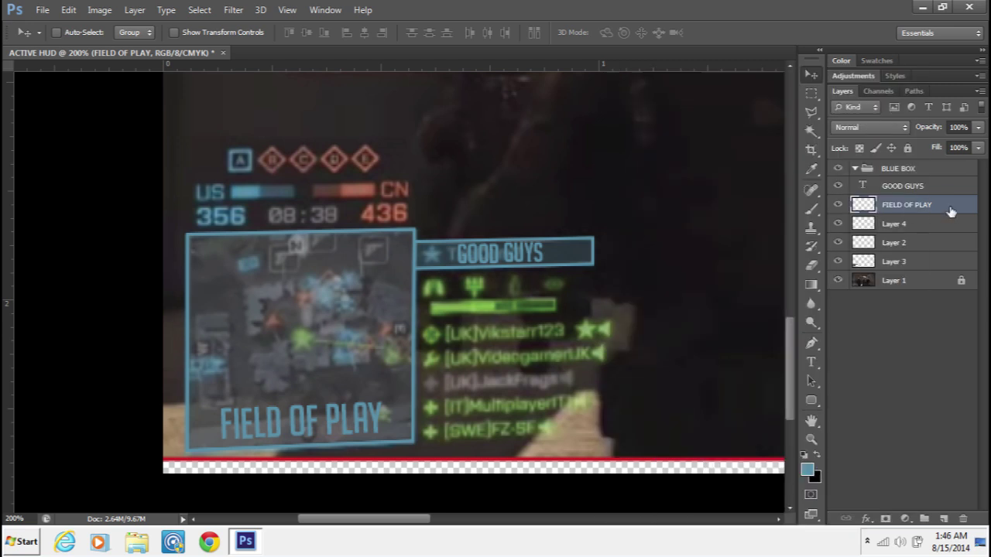
left_click(905, 226)
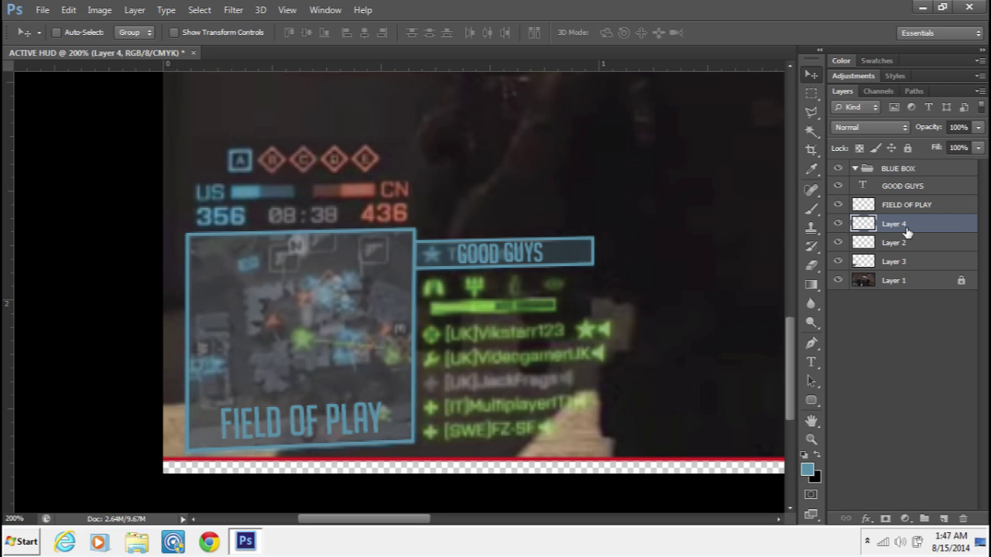
left_click(890, 260, "shift")
left_click(902, 205, "shift")
right_click(902, 206)
left_click(655, 363)
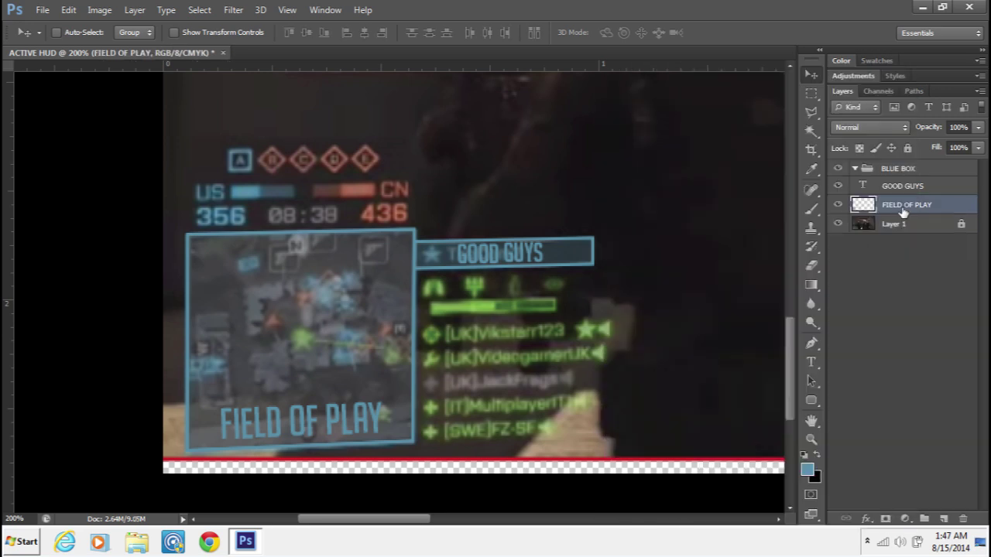
left_click(838, 225)
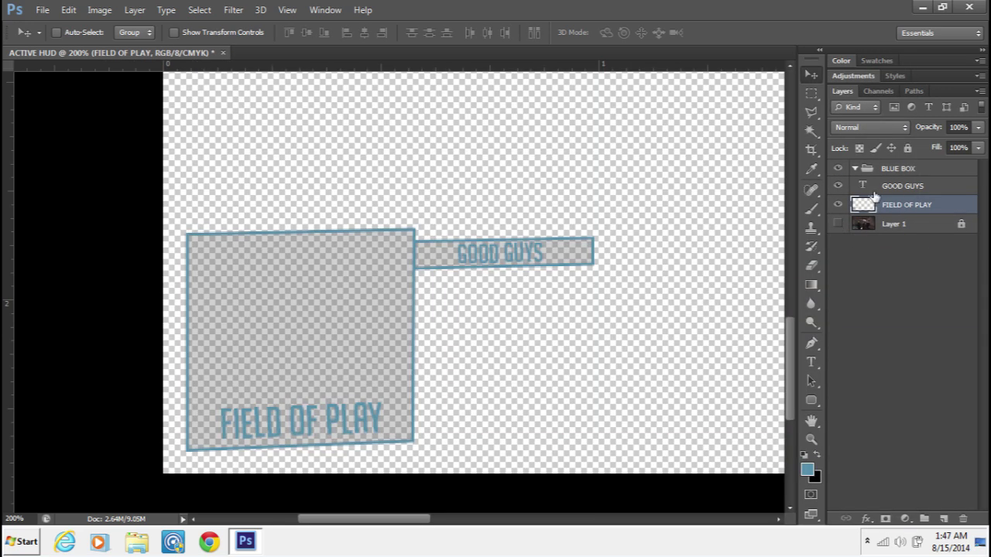
Change GOOD to BAD and back to GOOD GUYS, re-show Layer 1, and open the foreground colour picker
left_click(896, 192)
left_click(811, 362)
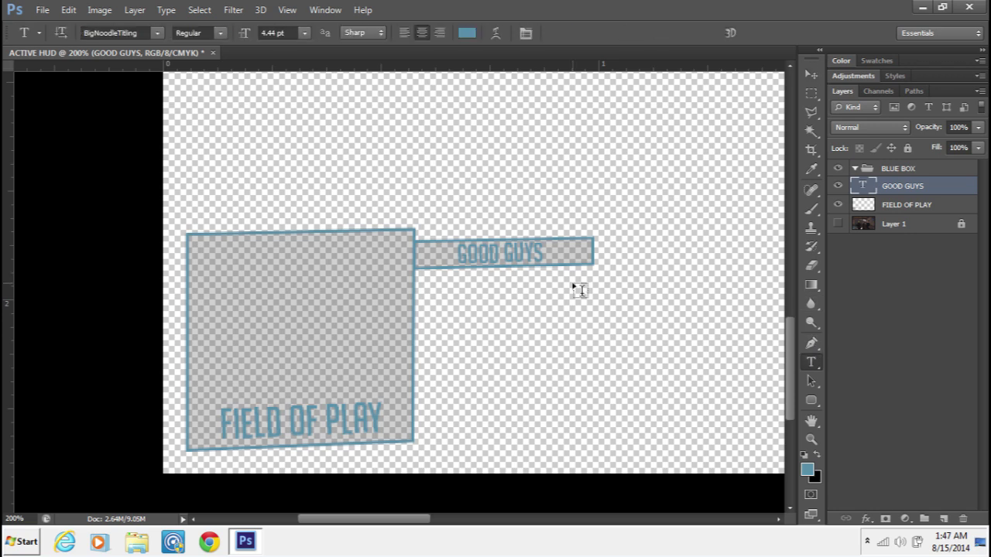
left_click_drag(460, 256, 497, 255)
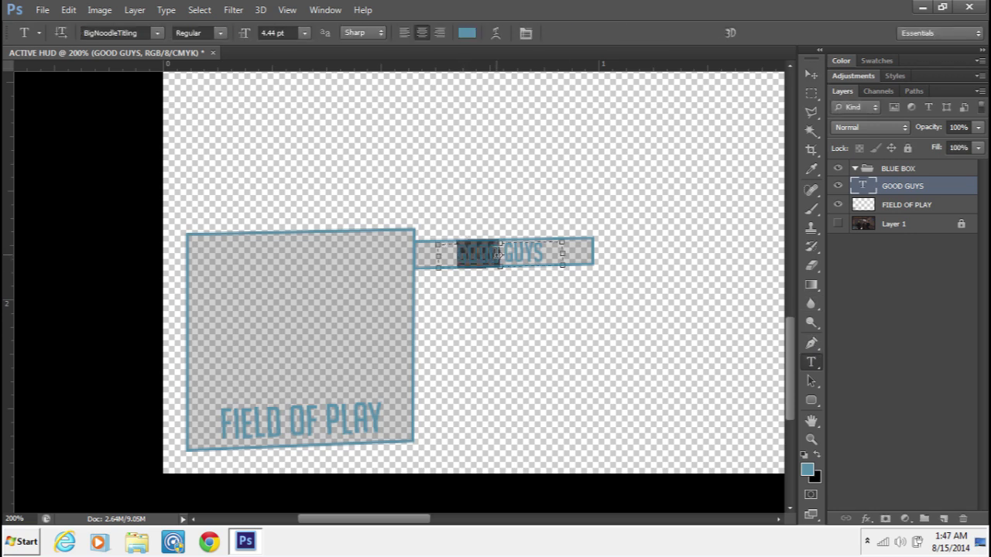
left_click(499, 254)
type("BAD")
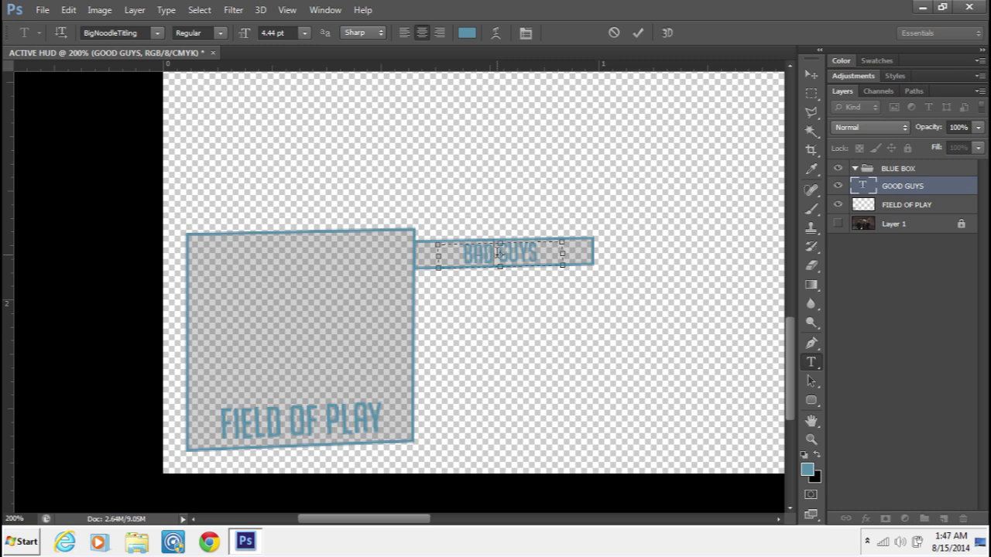
key("BackSpace")
key("BackSpace")
key("BackSpace")
type("GOOD")
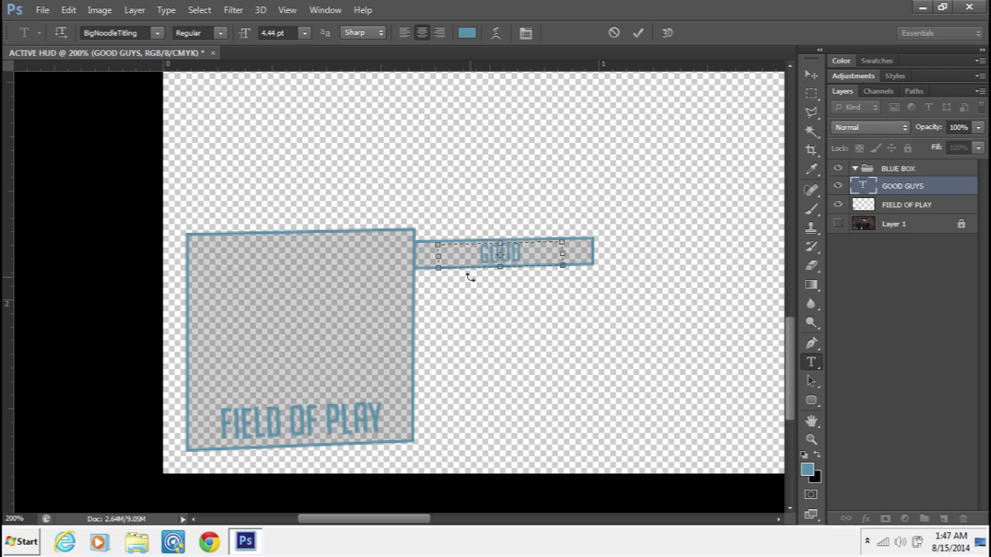
left_click(810, 73)
left_click(837, 224)
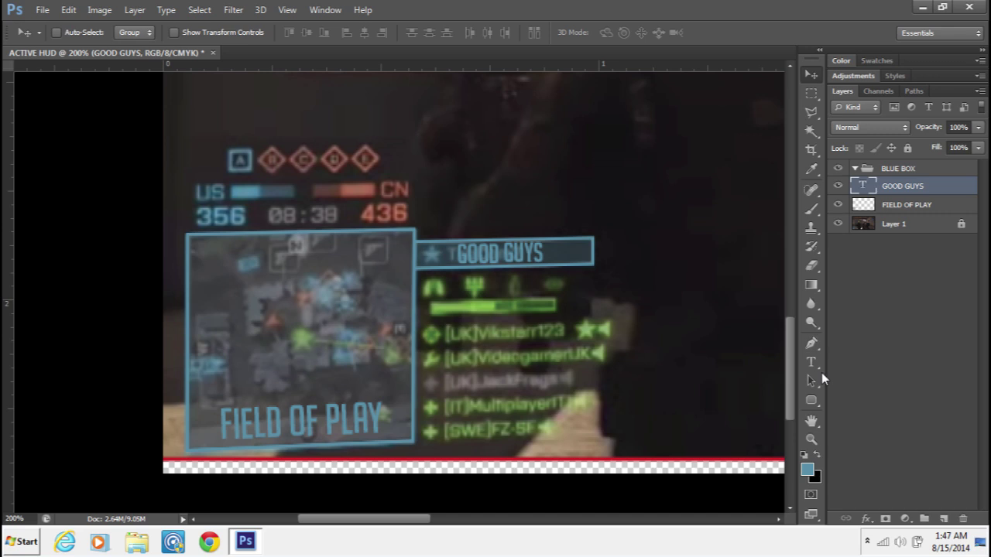
left_click(806, 469)
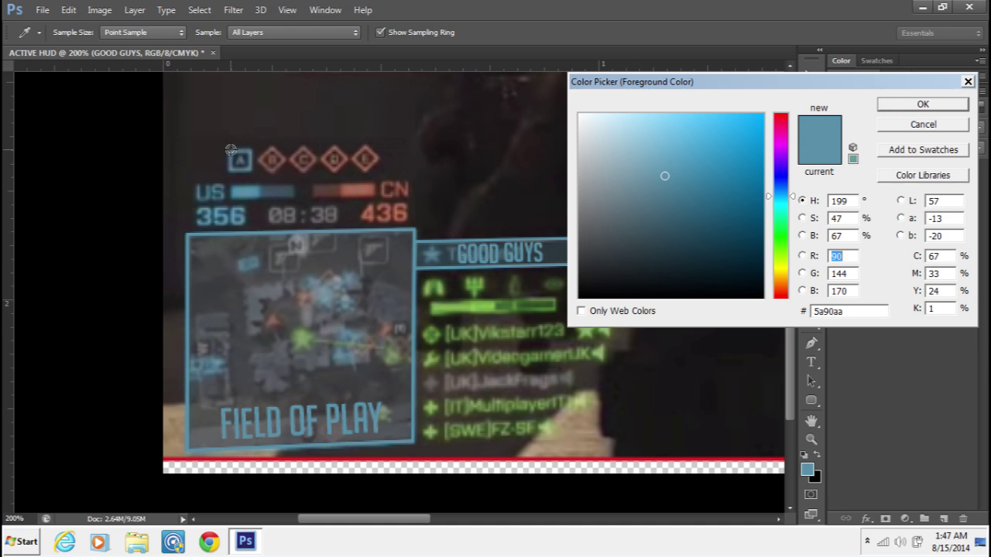
With the Polygonal Lasso ready, add a new empty layer above FIELD OF PLAY
left_click(952, 106)
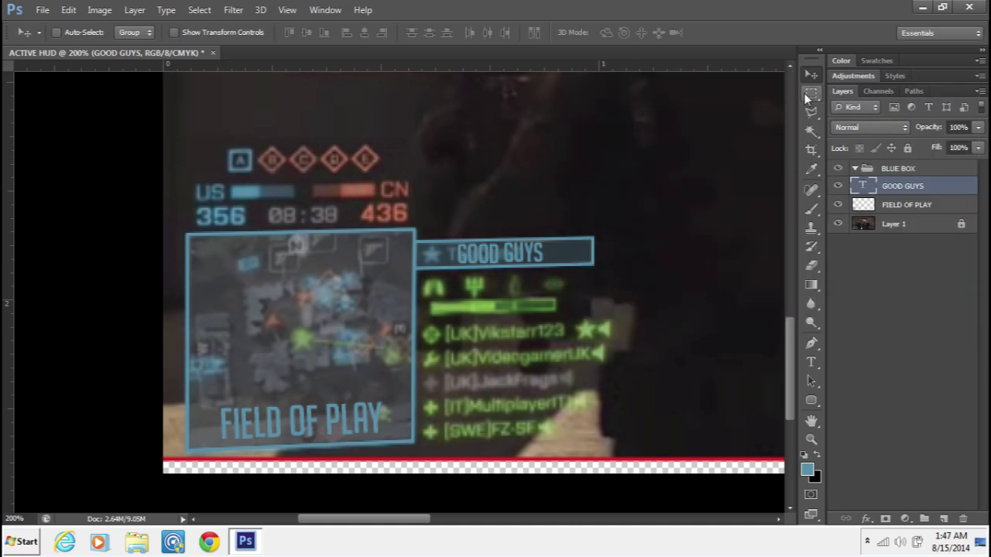
left_click(811, 112)
left_click(905, 204)
key("ctrl+shift+alt+n")
left_click(193, 138)
Outline the score readout and fill the selection with grey
left_click(194, 229)
left_click(413, 222)
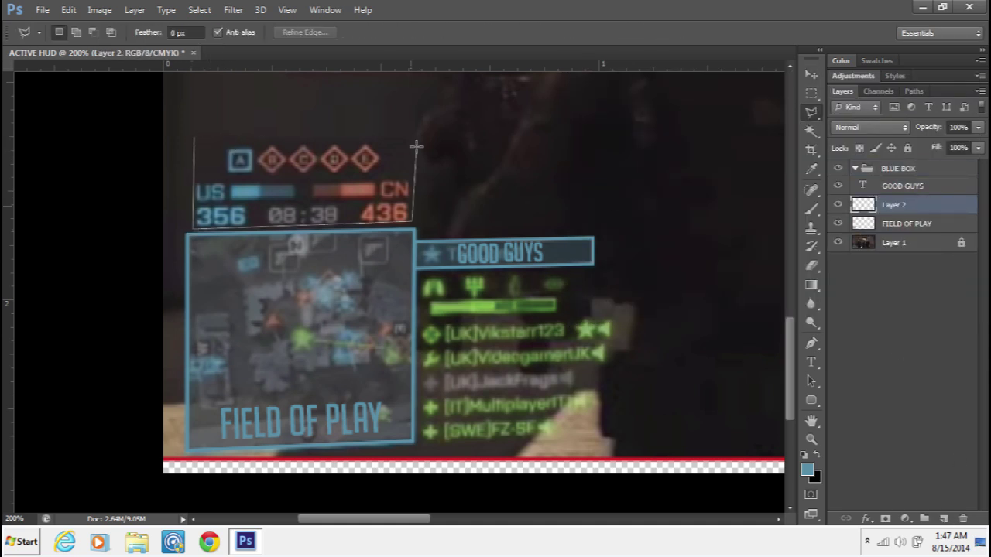
double_click(413, 141)
right_click(240, 182)
left_click(317, 325)
left_click(701, 259)
Set the new Layer 2 to 27% opacity and deselect
left_click(977, 127)
left_click_drag(976, 144, 924, 143)
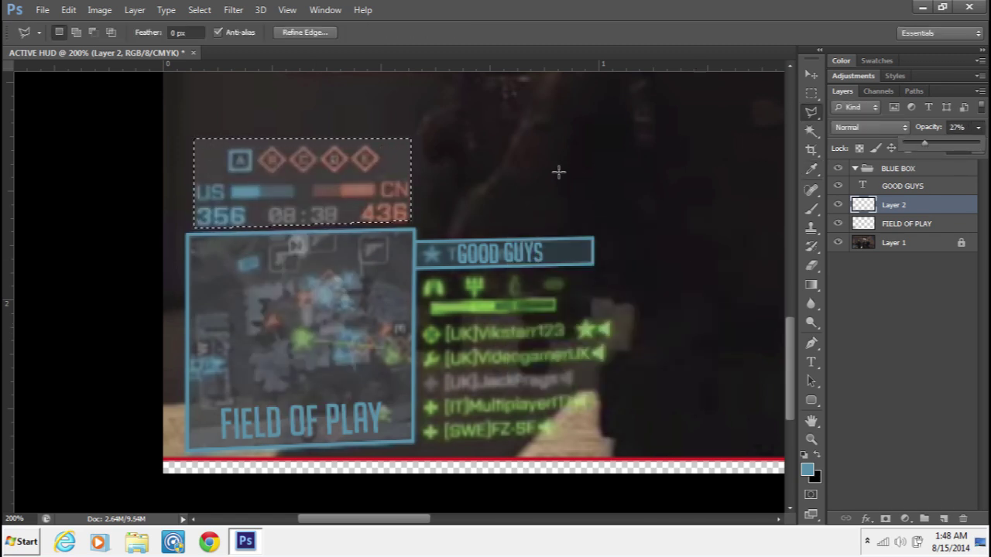
right_click(402, 190)
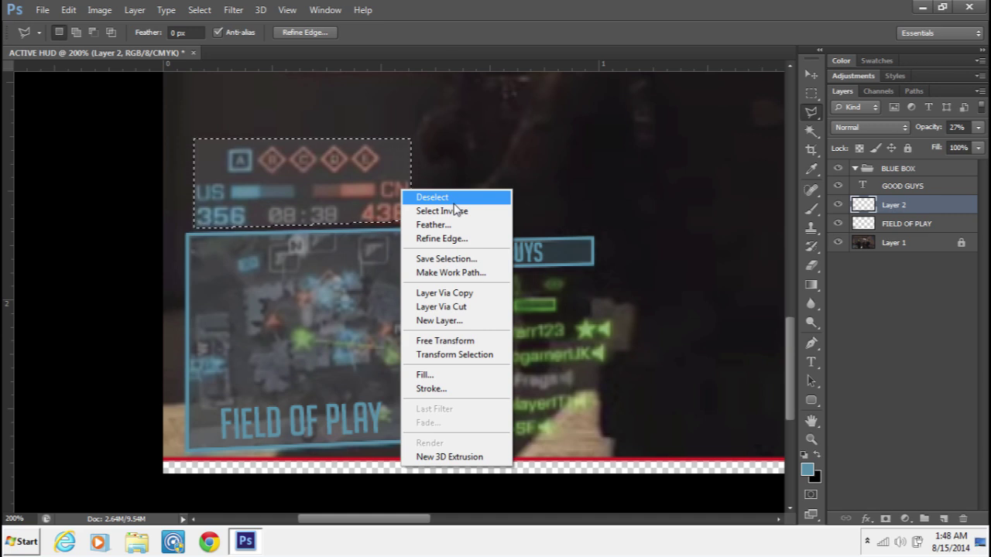
left_click(454, 203)
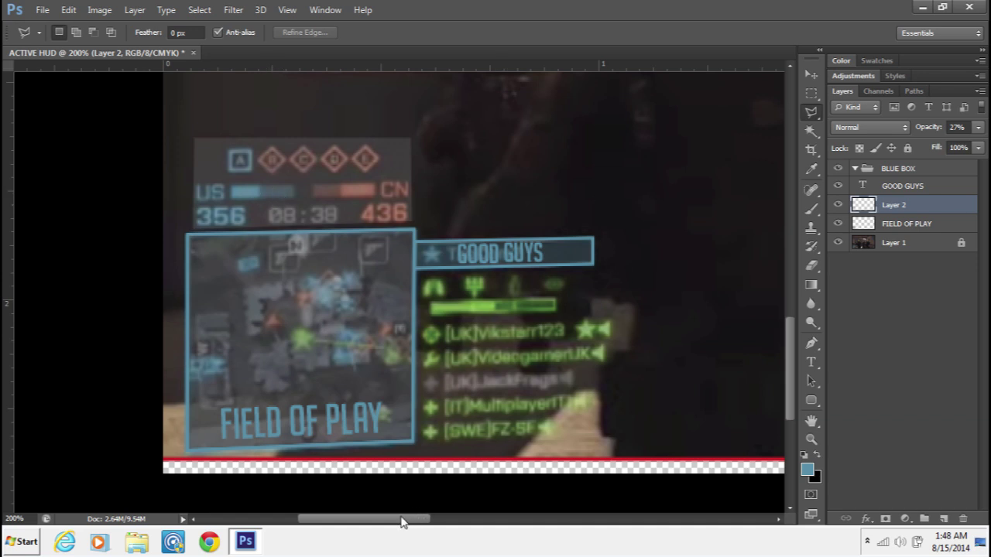
Scroll to the image's right edge and add a new group at the top of the layer stack
left_click_drag(401, 522, 516, 524)
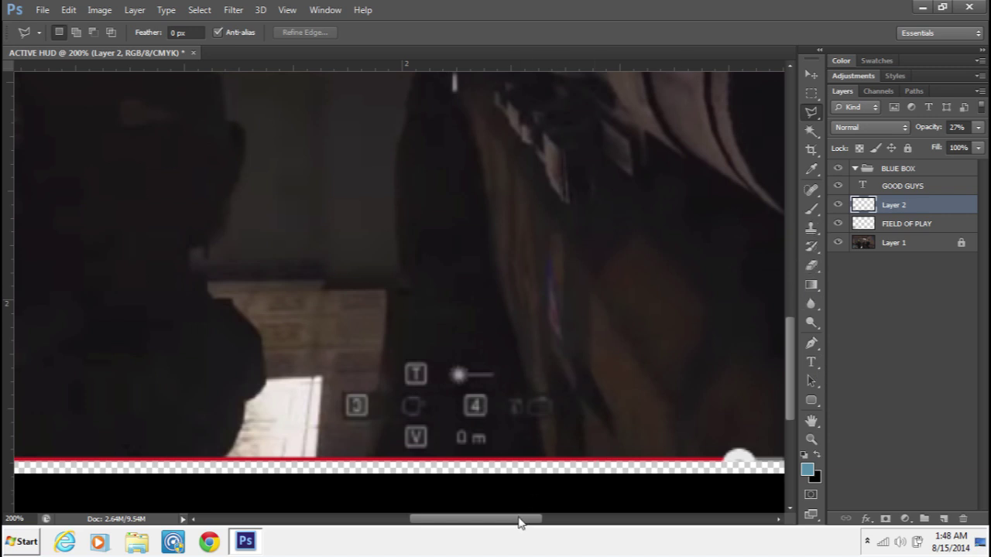
left_click_drag(517, 522, 654, 523)
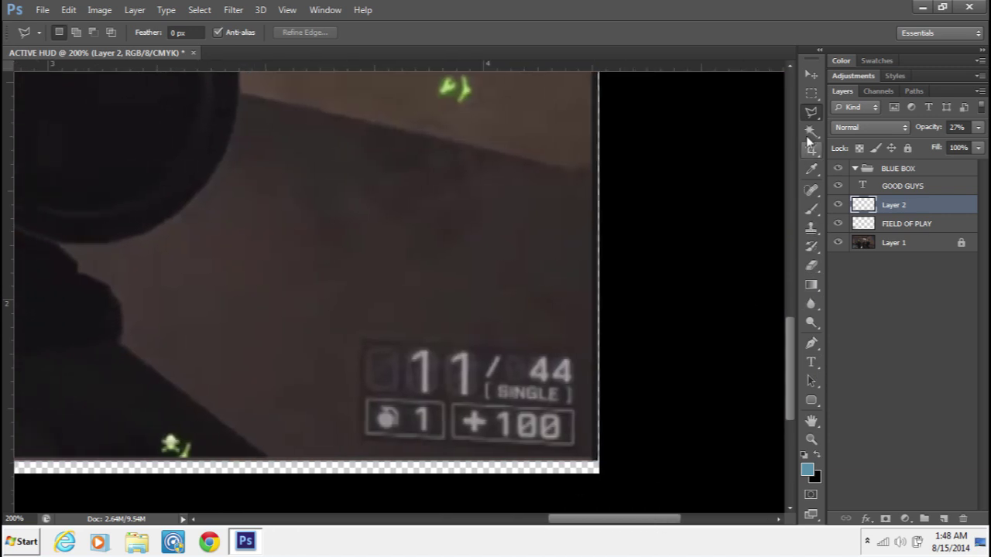
left_click(924, 519)
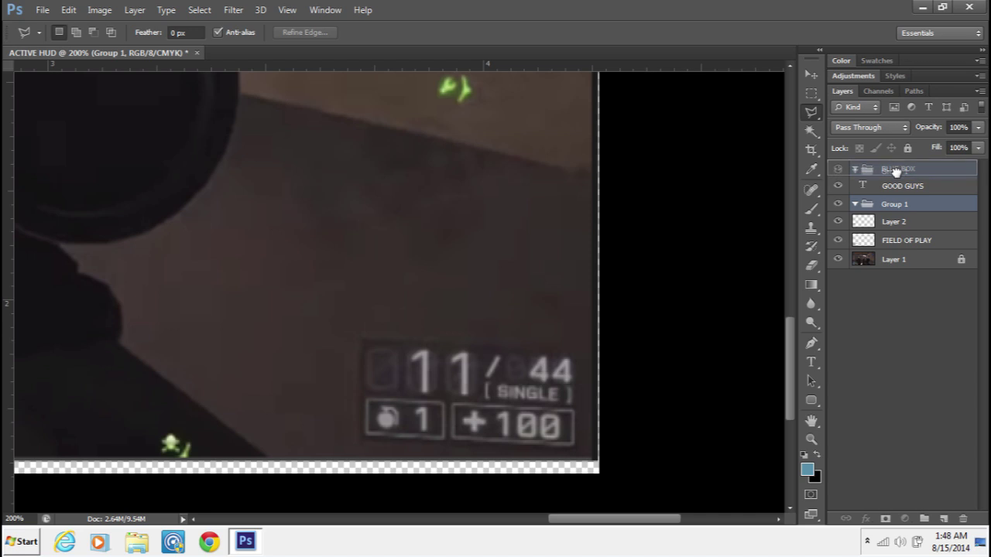
left_click_drag(893, 204, 898, 166)
Outline the ammo readout box and add Layer 3 inside the new group
left_click(360, 339)
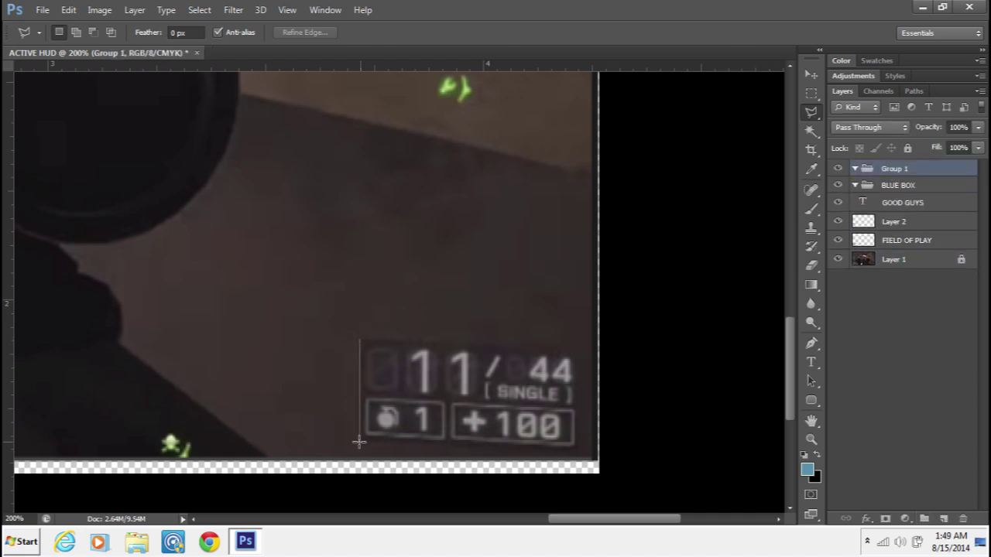
left_click(357, 439)
left_click(576, 351)
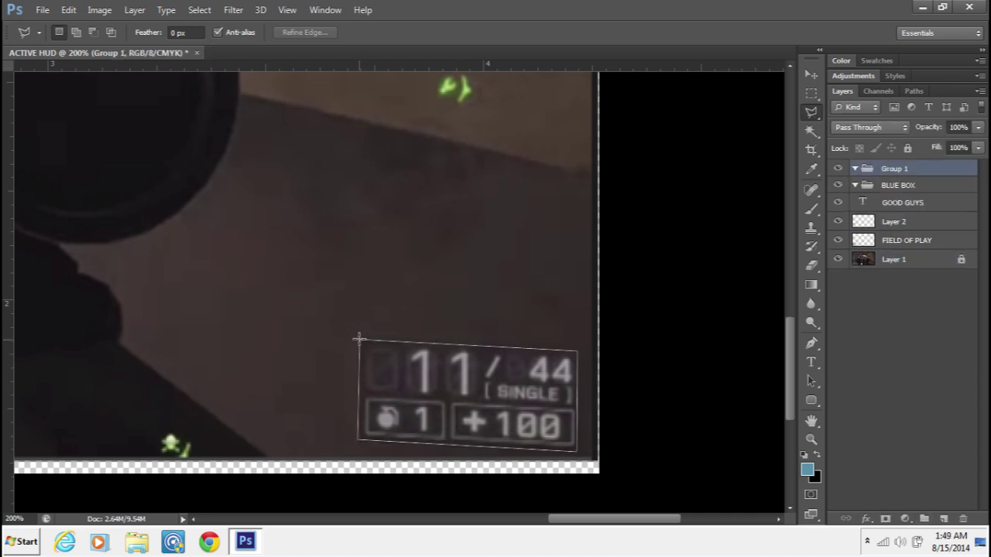
left_click(359, 339)
right_click(438, 356)
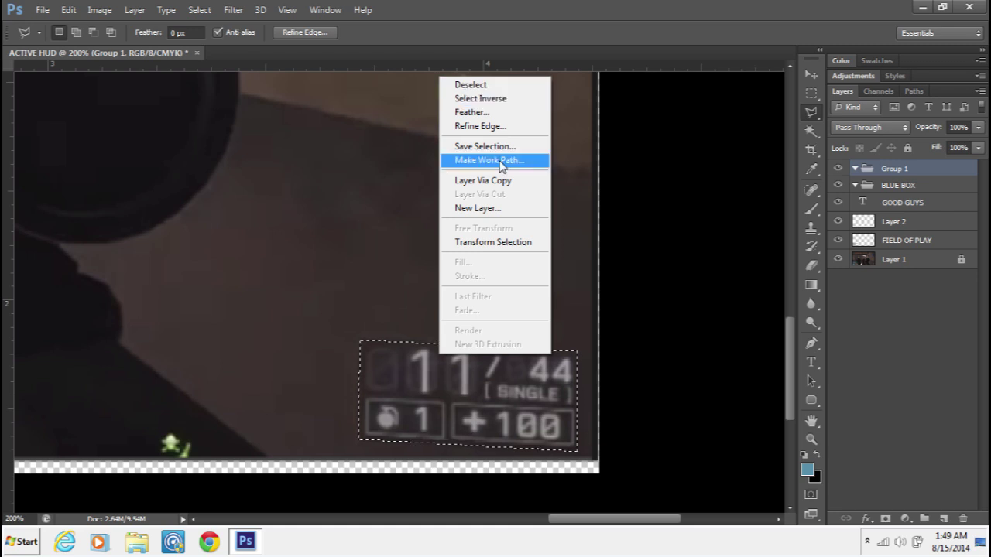
right_click(503, 102)
left_click(845, 166)
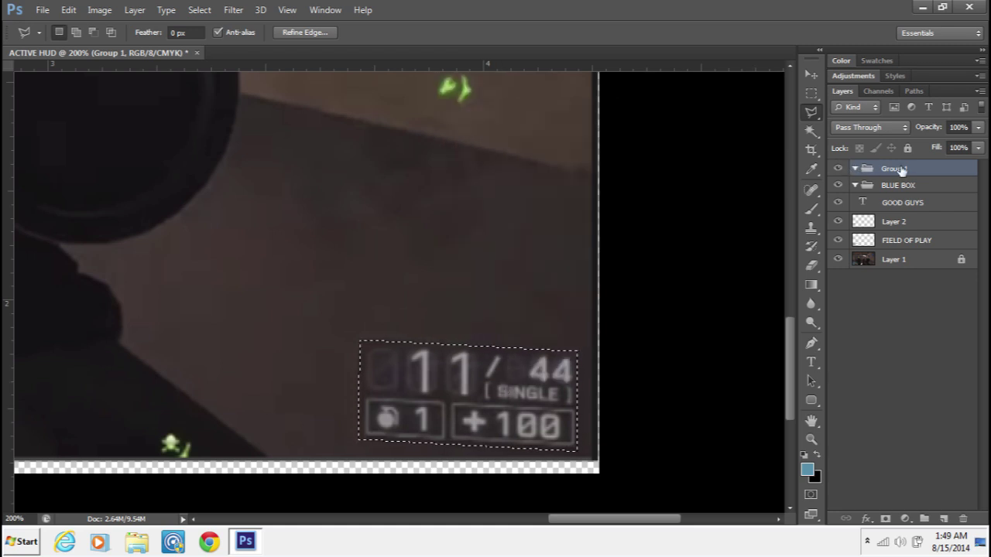
key("ctrl+j")
Fill the ammo box selection on Layer 3, replacing the 50% gray fill with Black
right_click(902, 303)
right_click(516, 357)
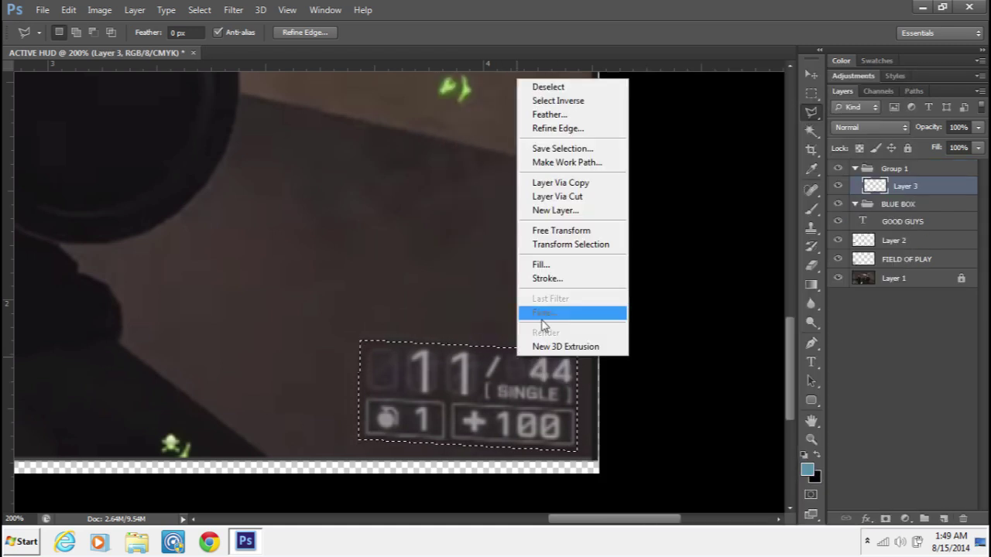
left_click(542, 264)
left_click(703, 258)
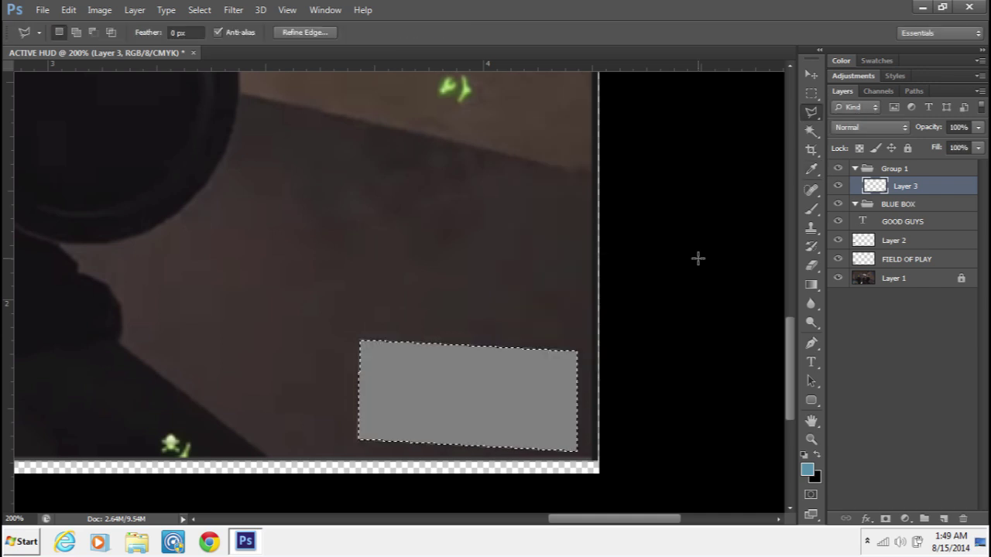
left_click(978, 127)
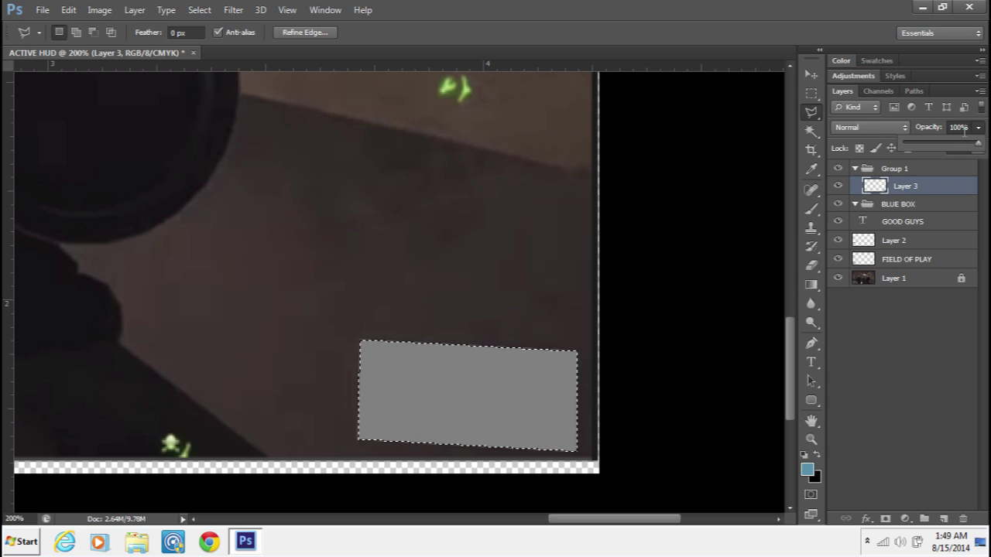
right_click(498, 421)
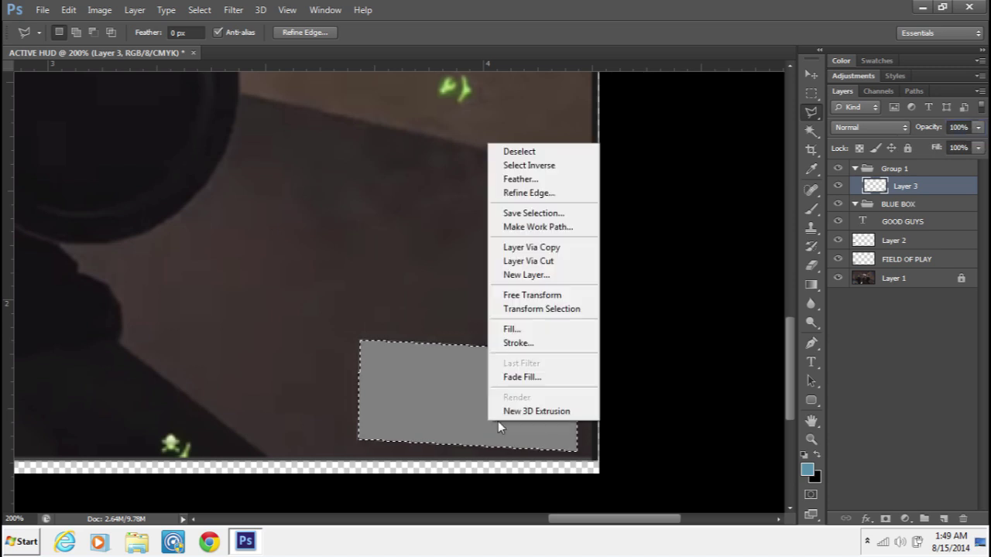
left_click(534, 330)
left_click(656, 274)
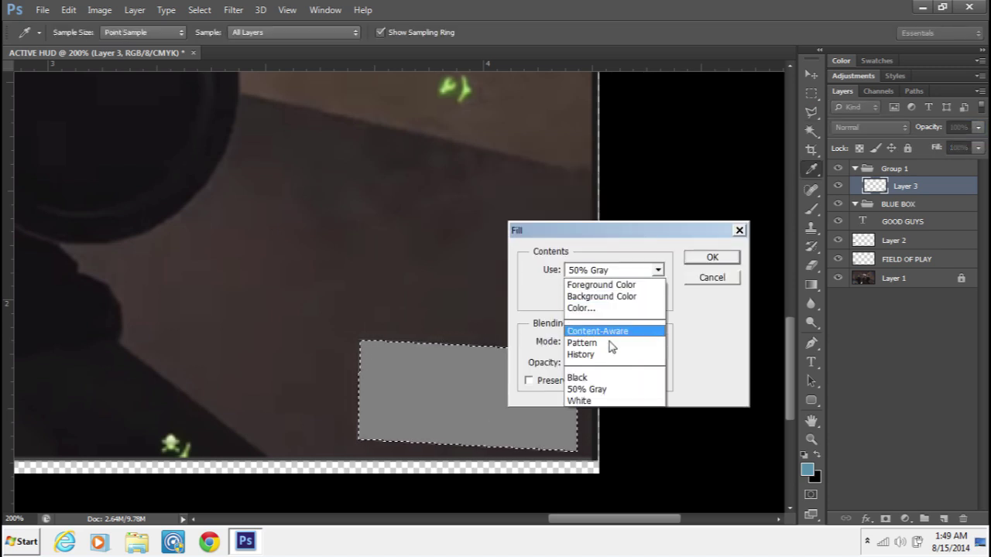
left_click(612, 378)
left_click(712, 258)
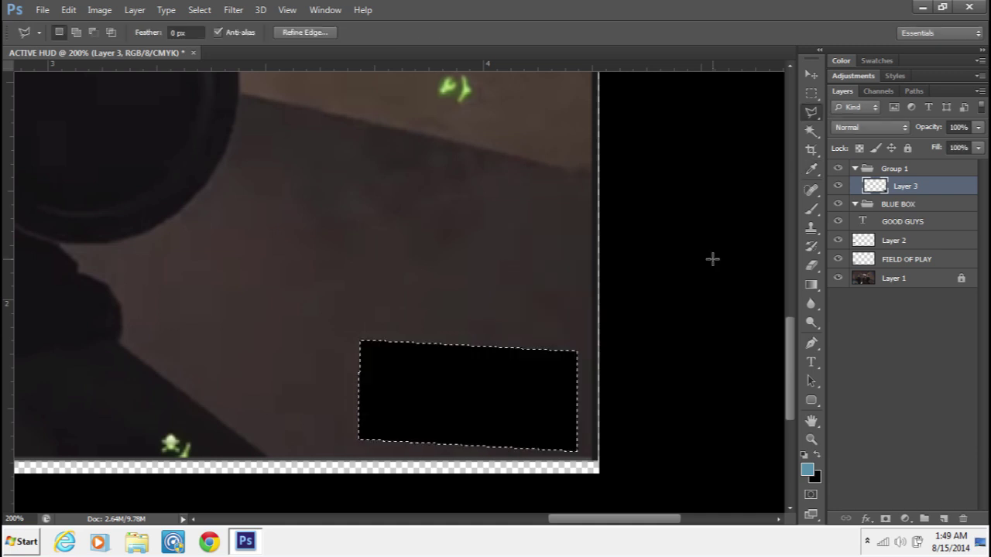
Lower the black panel's opacity so the HUD shows through, and clear the selection
left_click(978, 127)
left_click_drag(920, 144, 922, 151)
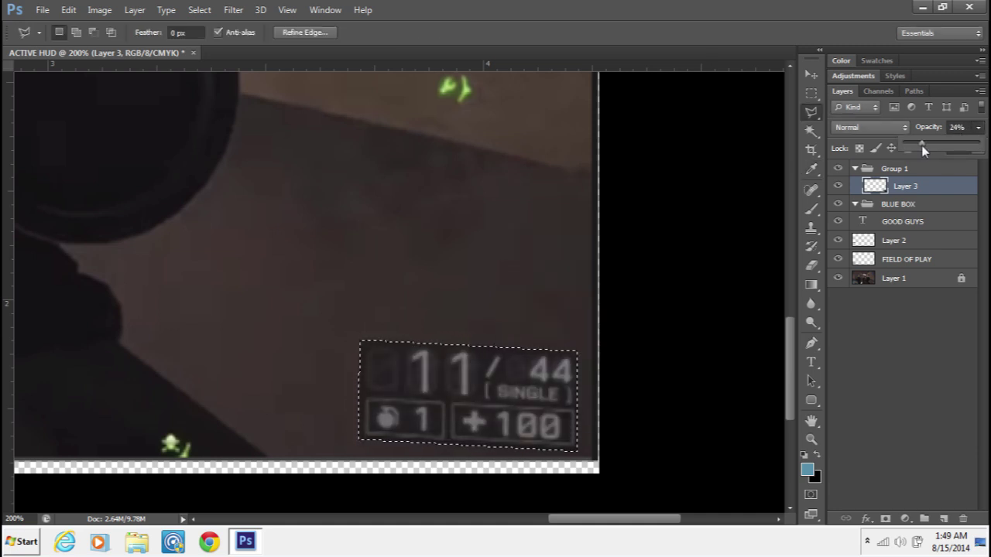
right_click(549, 101)
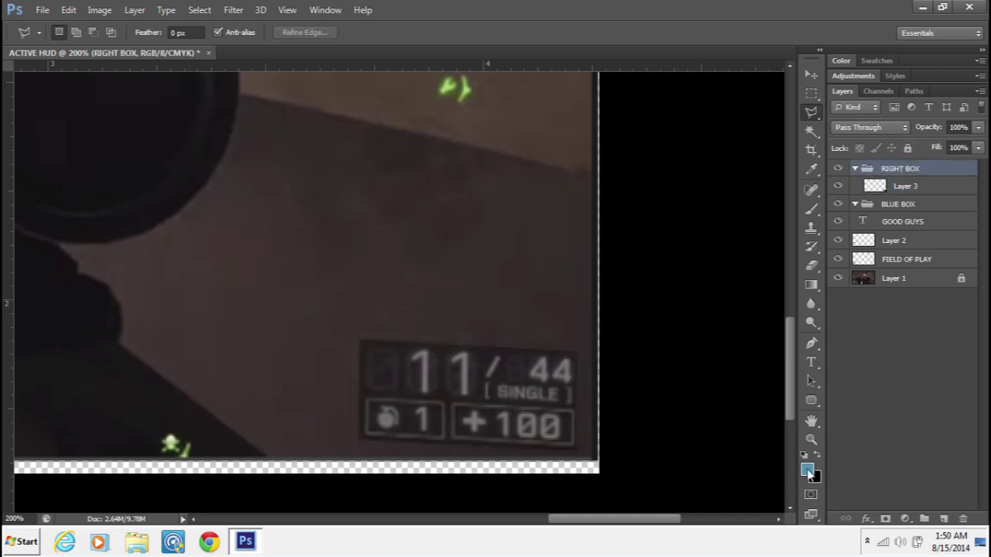
Outline the grenade box and add a new layer above Layer 3
left_click(367, 401)
left_click(444, 404)
left_click(442, 439)
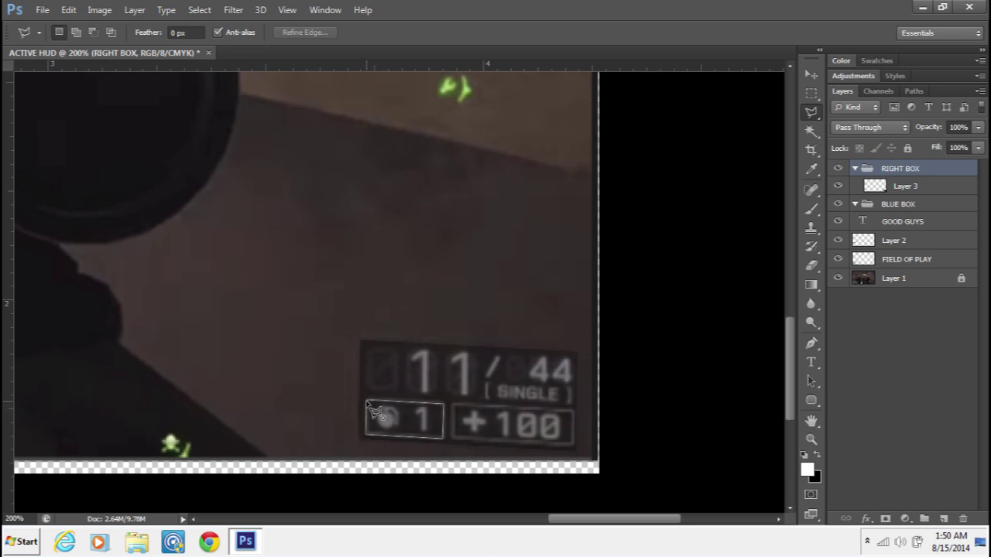
left_click(370, 404)
right_click(369, 407)
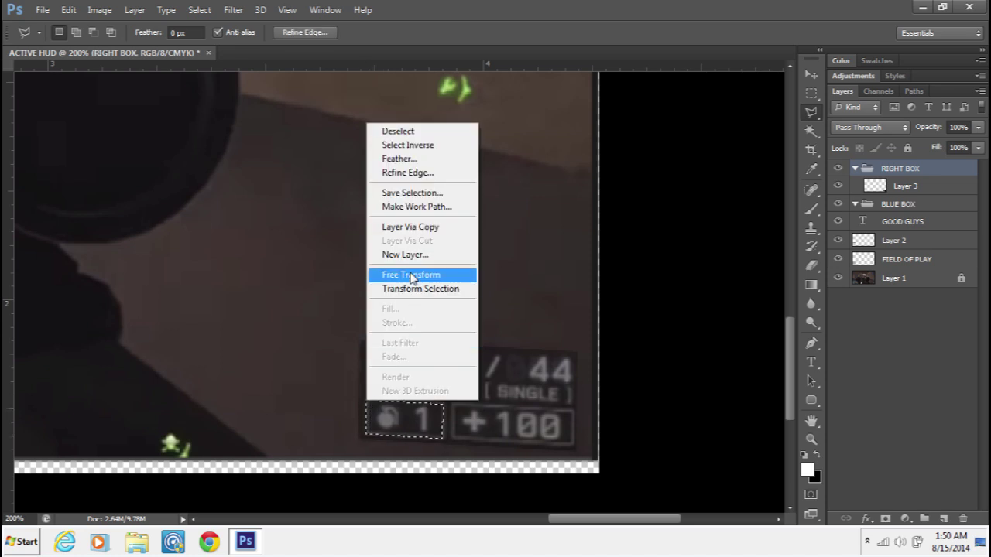
left_click(920, 185)
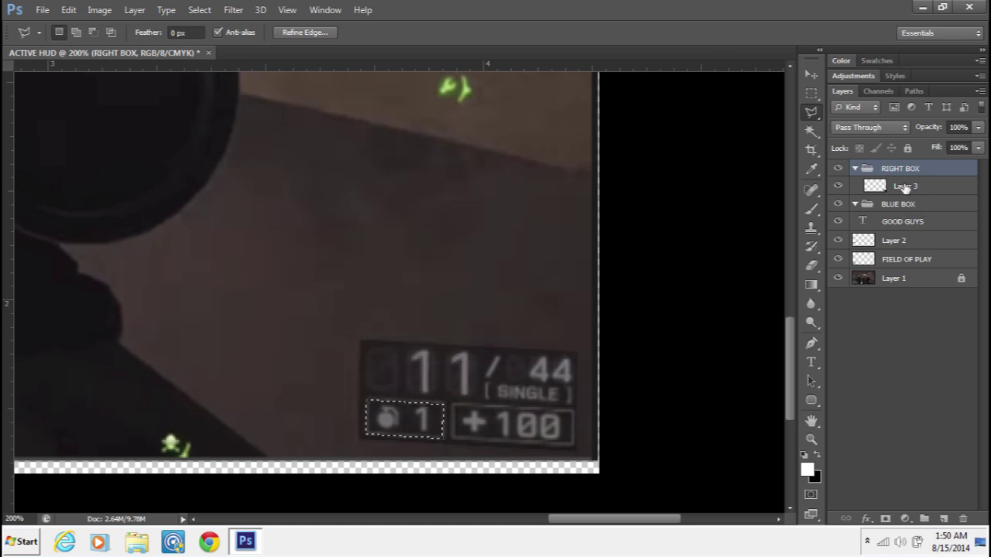
left_click(902, 187)
left_click(943, 519)
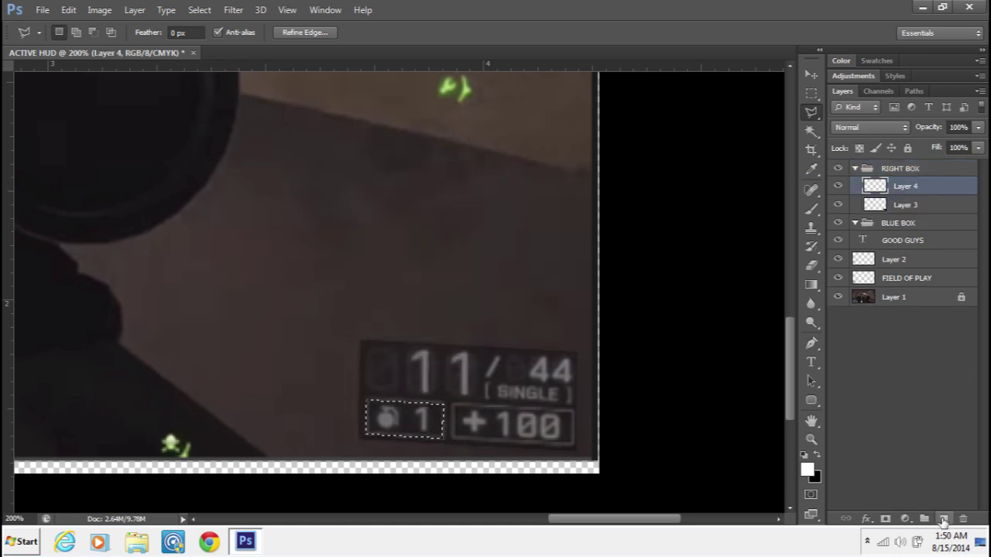
Stroke the grenade box outline 2 px white, fade the layer, and deselect
right_click(443, 422)
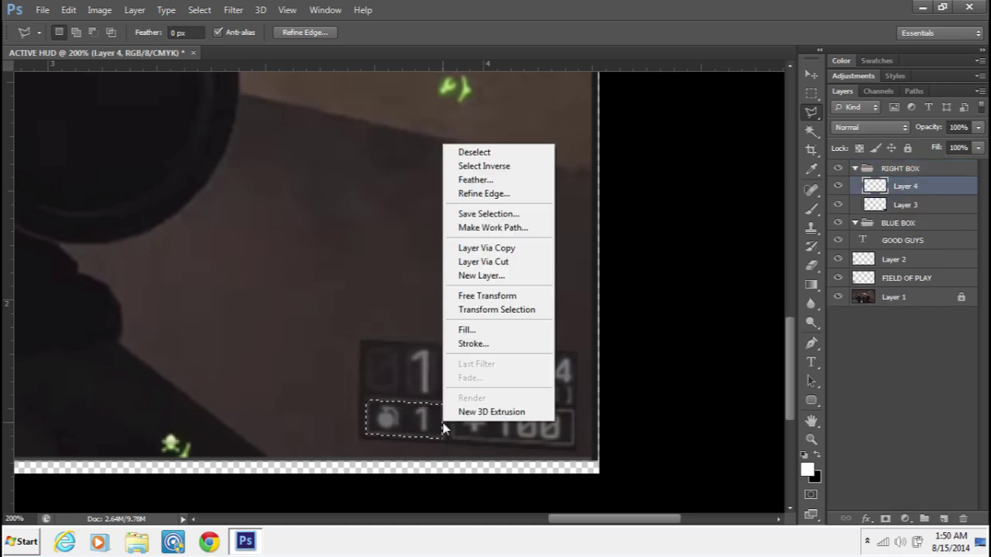
left_click(475, 342)
key("Return")
left_click(978, 127)
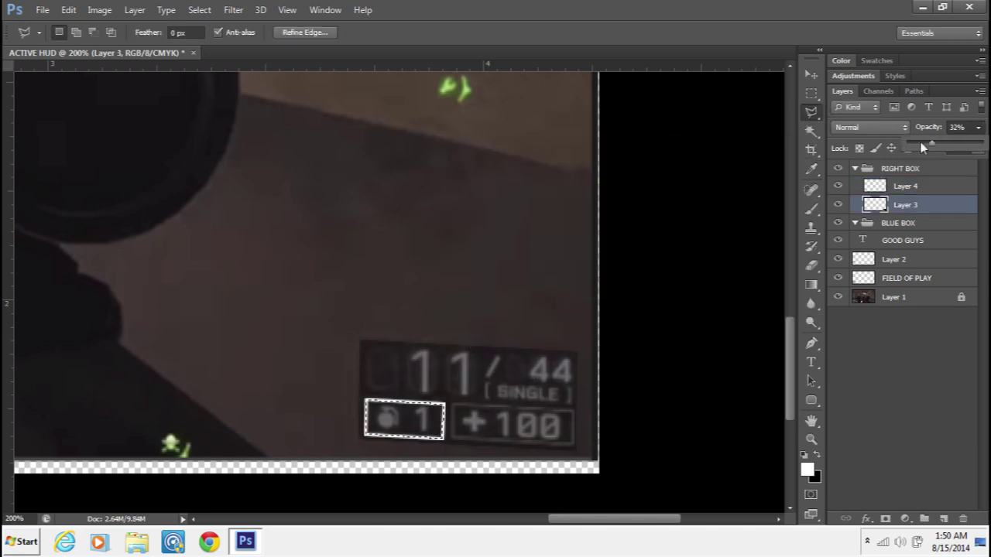
left_click_drag(920, 141, 924, 144)
key("ctrl+d")
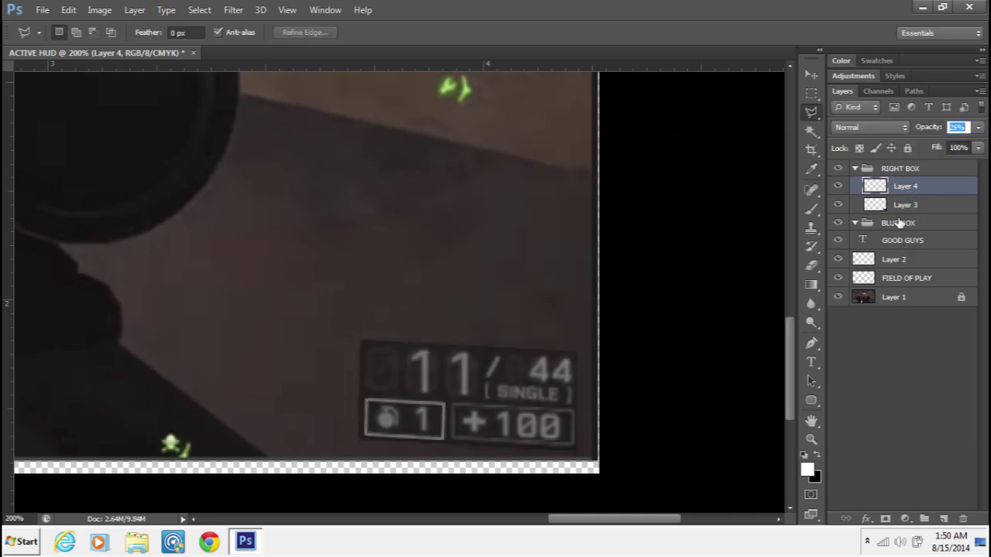
Add another new layer and outline the +100 box
key("ctrl+shift+alt+n")
left_click(454, 404)
left_click(453, 440)
left_click(574, 445)
left_click(574, 406)
left_click(453, 404)
Stroke the +100 box outline white, fade it, and deselect
right_click(453, 410)
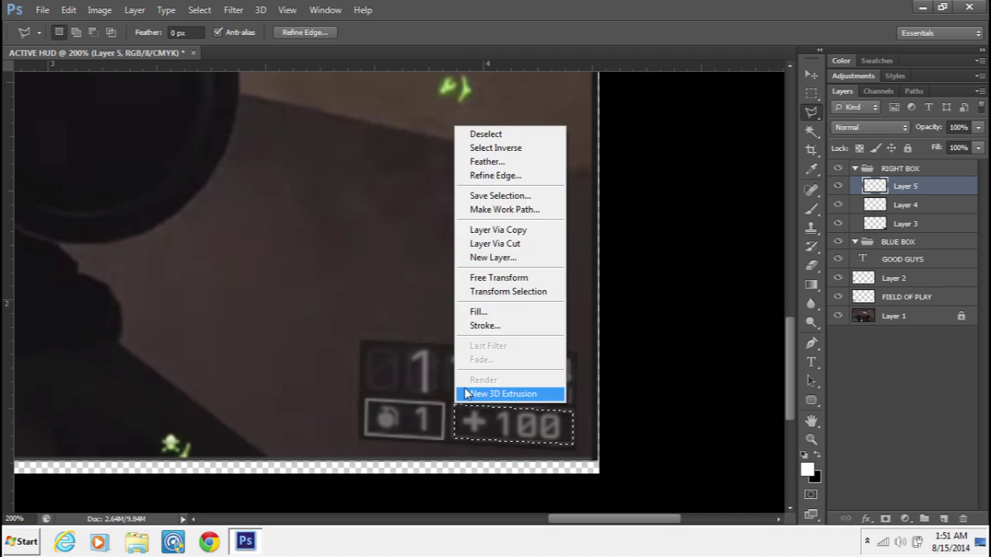
left_click(475, 343)
key("Return")
left_click(978, 127)
left_click_drag(954, 144, 919, 144)
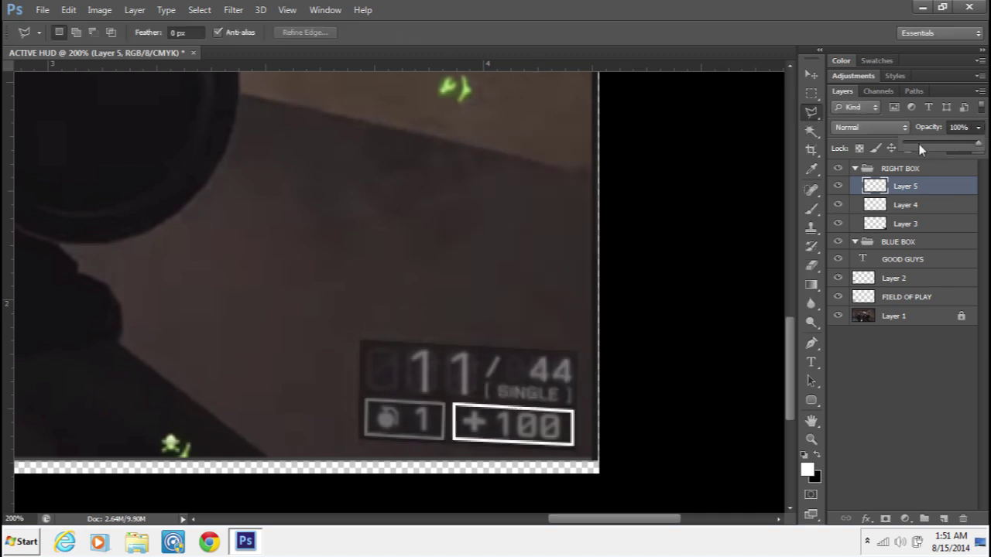
key("ctrl+d")
left_click(957, 127)
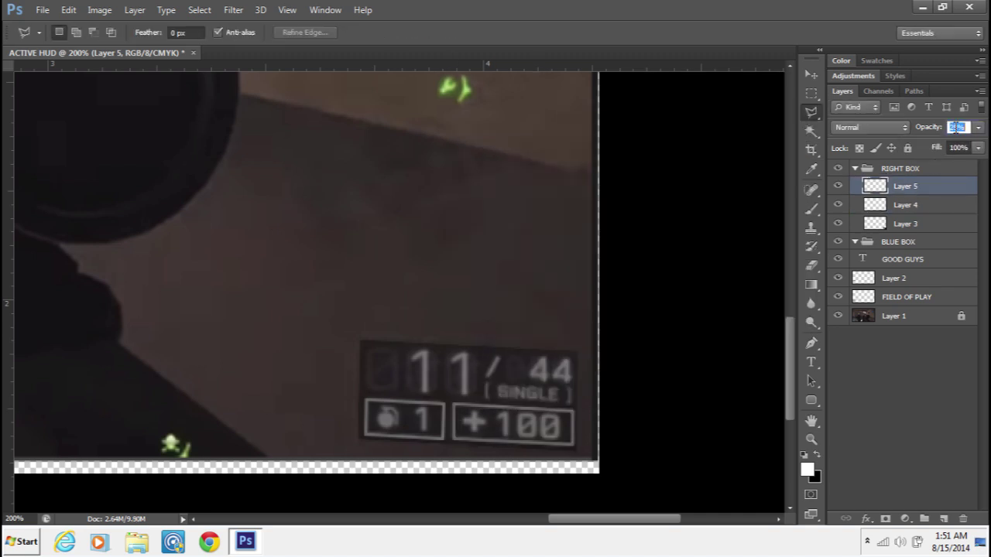
left_click(930, 206, "shift")
Merge the right box's Layers 3, 4 and 5 into Layer 5
left_click(926, 224, "shift")
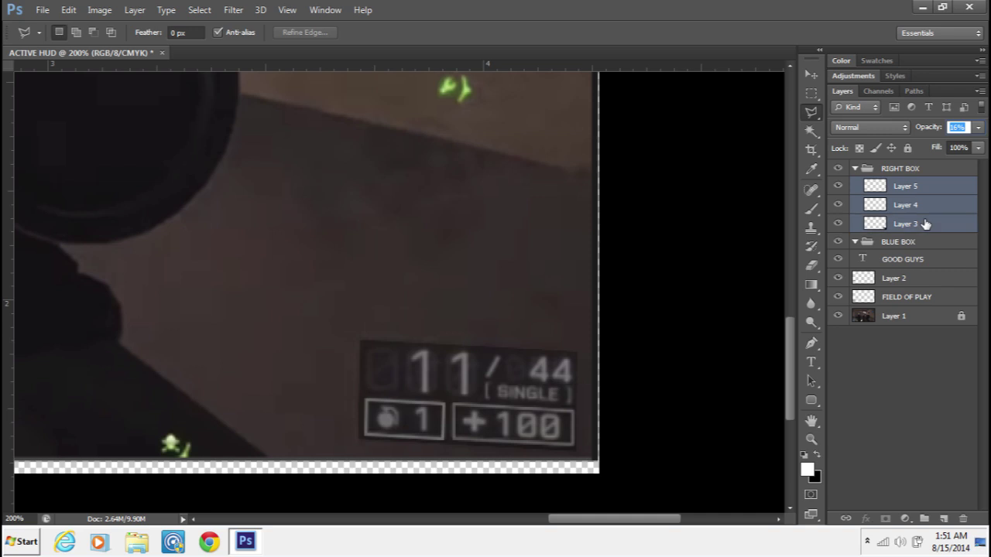
right_click(927, 224)
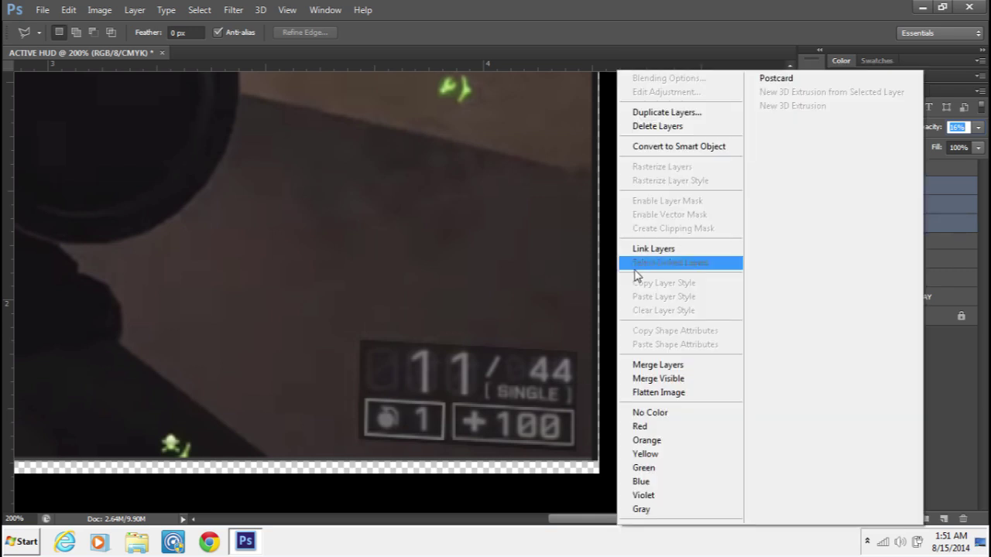
left_click(657, 364)
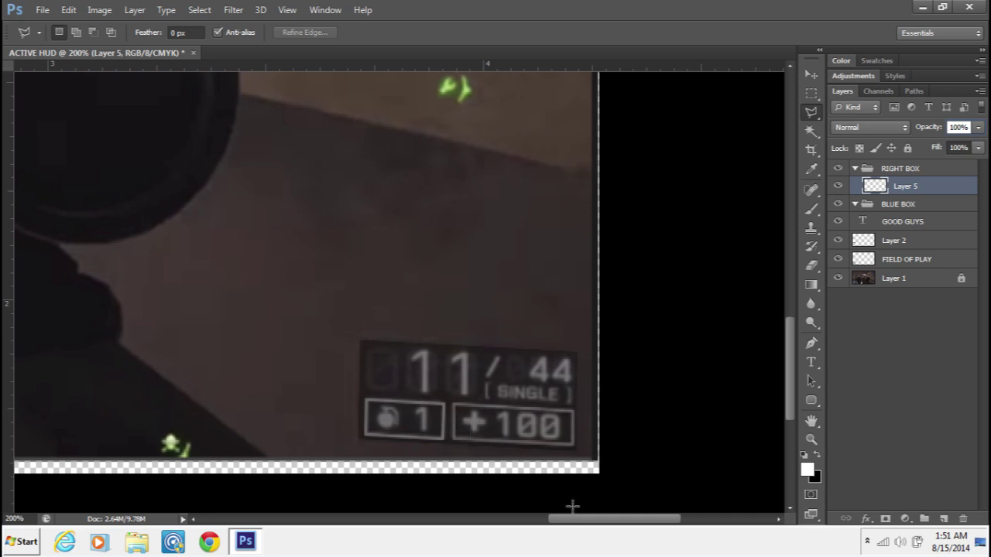
Open TOTAL CONTROL LOGO.psd and r7_REPLAY_black.psd alongside the HUD
mouse_move(589, 525)
left_mouse_down()
mouse_move(557, 524)
mouse_move(578, 524)
left_mouse_up()
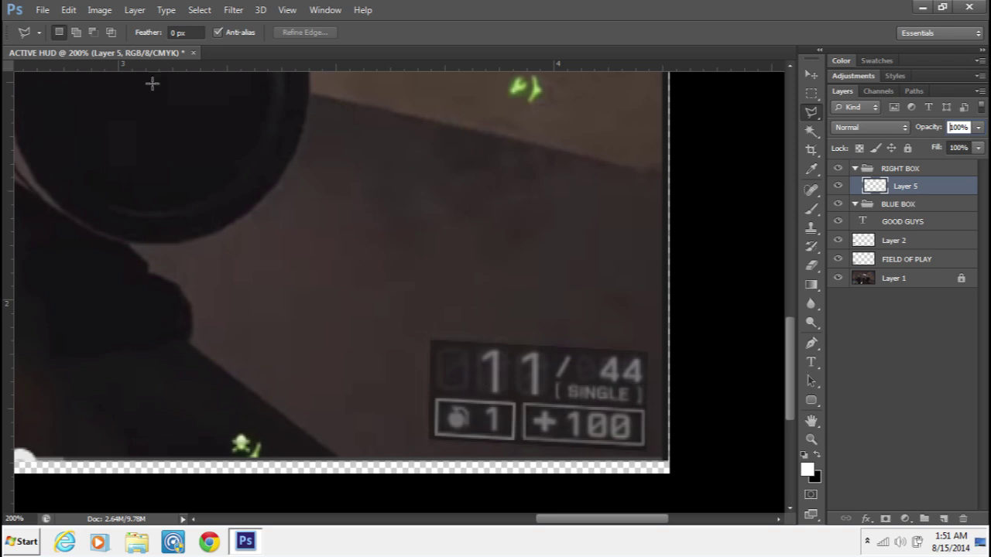
left_click(42, 9)
key("Escape")
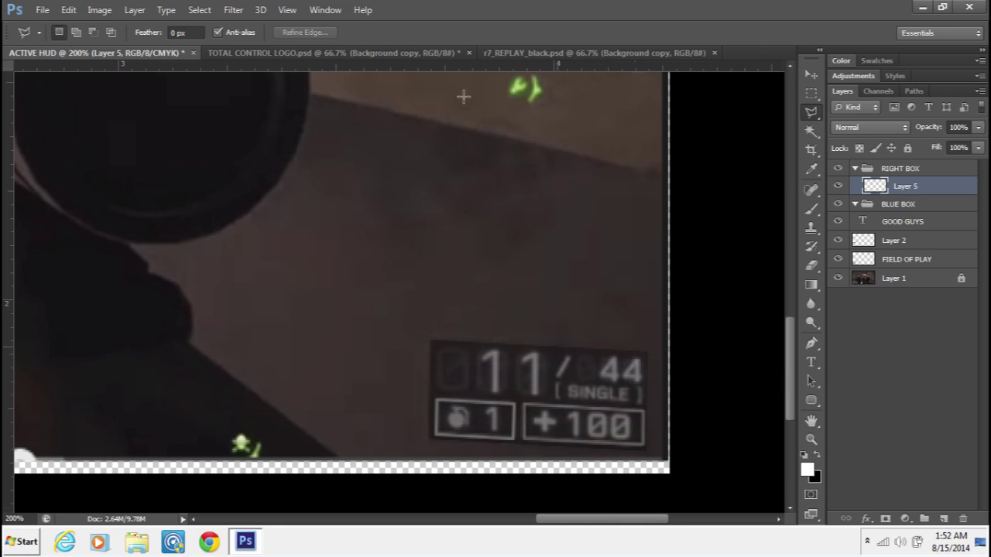
Bring the r7_REPLAY logo into ACTIVE HUD, shrink it to about 47%, and place it over the ammo counter
left_click(568, 54)
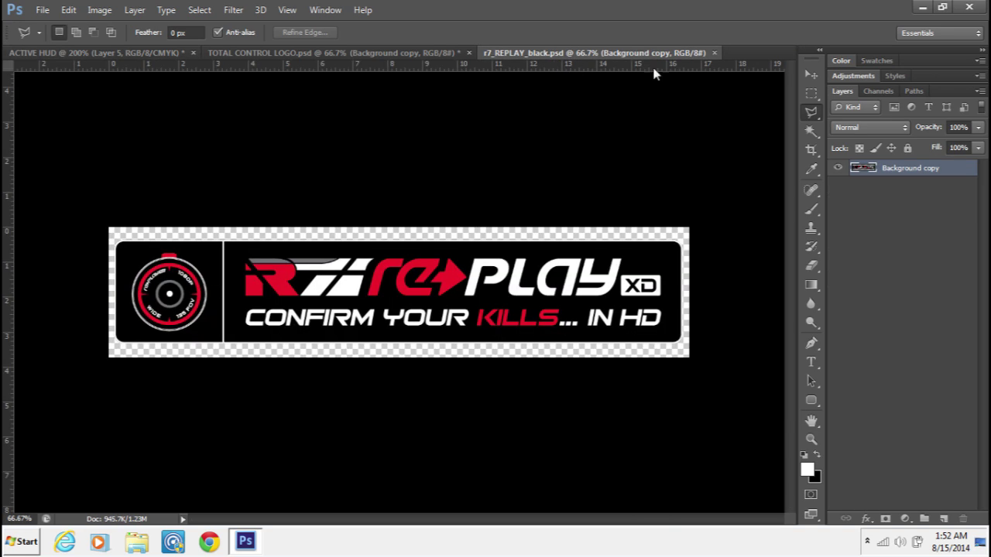
left_click(812, 75)
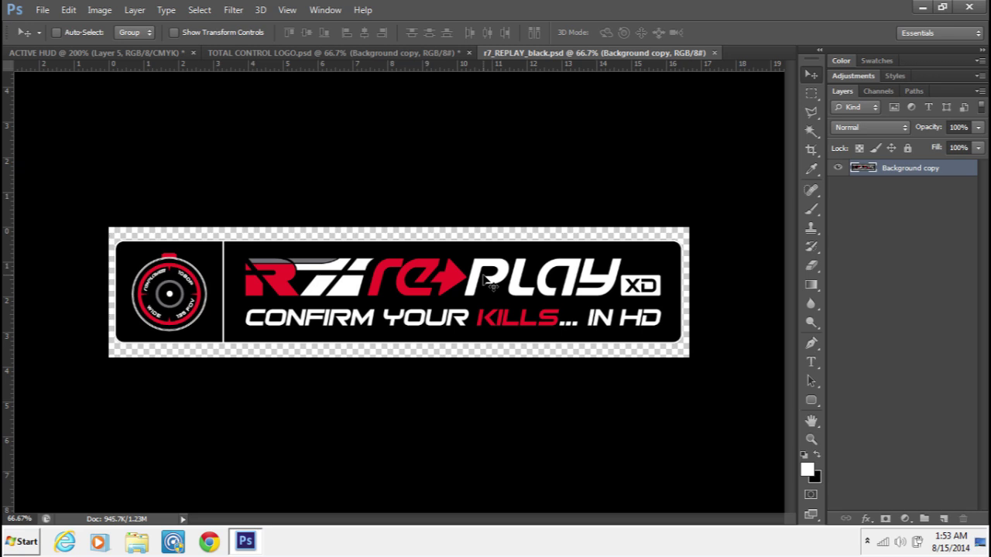
left_click_drag(488, 283, 499, 318)
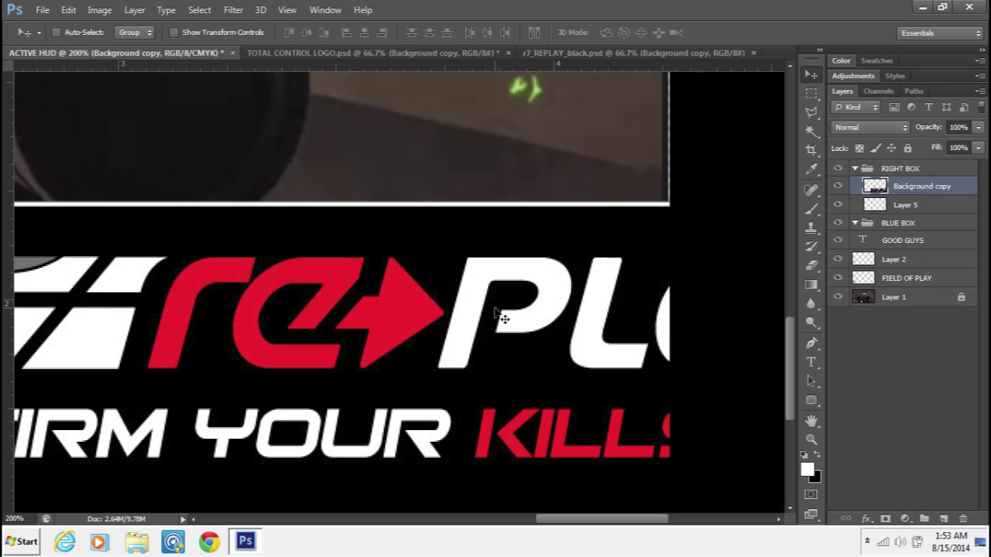
key("ctrl+t")
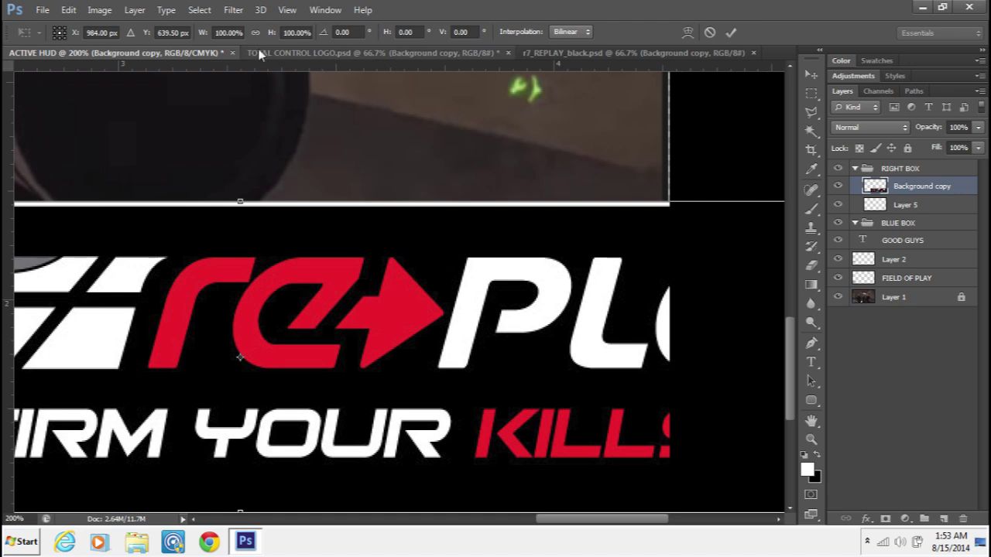
left_click(299, 32)
key("Down")
key("Down")
key("Down")
key("Down")
key("Down")
key("Down")
key("Down")
key("Down")
key("Down")
key("Down")
key("Down")
key("Down")
key("Down")
key("Down")
key("Down")
key("Down")
key("Down")
key("Down")
key("Down")
key("Down")
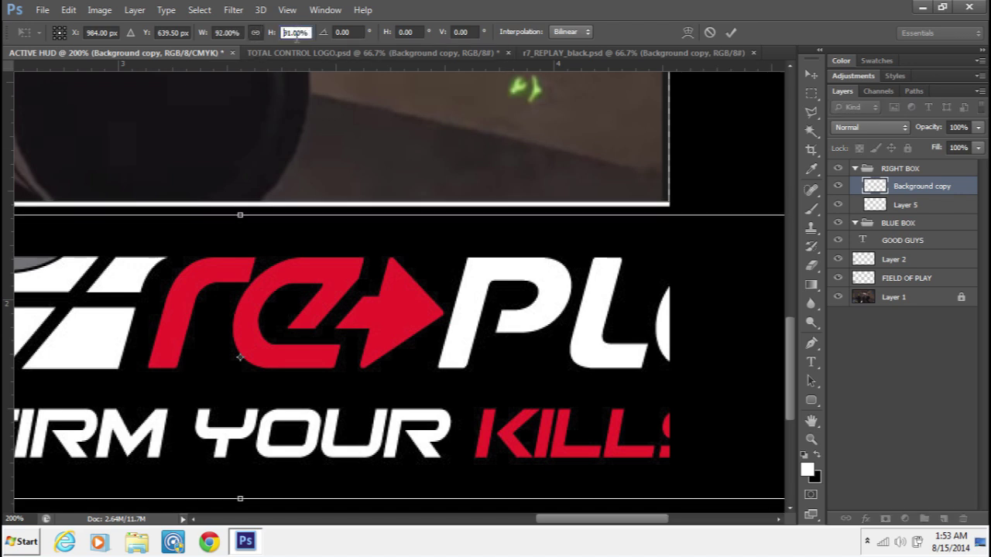
key("Down")
key("Down")
key("Down")
key("Down")
key("Down")
key("Down")
key("Down")
key("Down")
key("Down")
key("Down")
key("Down")
key("Down")
key("Down")
key("Down")
key("Down")
key("Down")
key("Down")
key("Down")
key("Down")
key("Down")
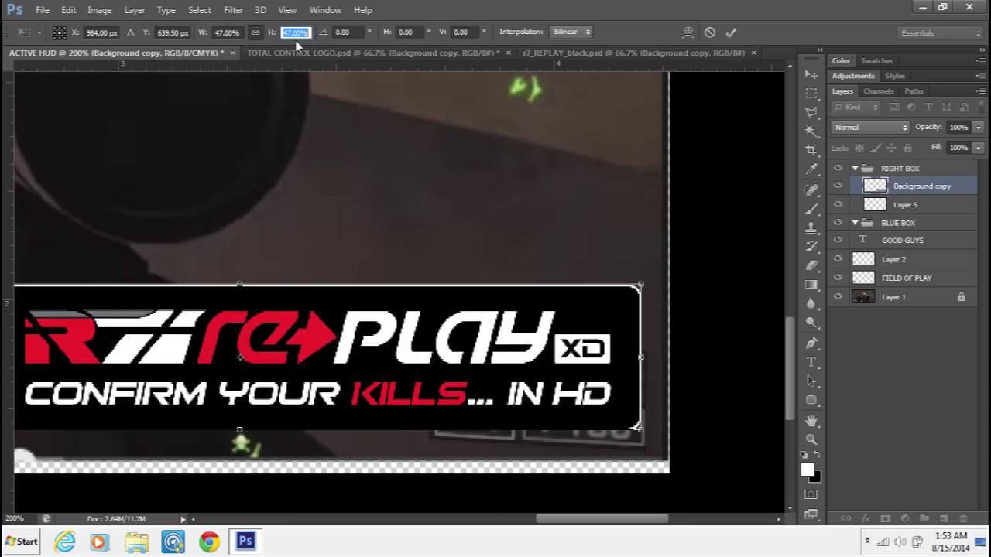
key("Down")
key("Down")
key("Down")
key("Down")
key("Down")
key("Down")
key("Down")
key("Down")
key("Down")
key("Down")
key("Down")
key("Down")
key("Down")
key("Down")
key("Down")
key("Down")
key("Down")
key("Down")
key("Down")
key("Down")
key("Return")
left_click_drag(235, 358, 488, 360)
Tilt the logo about 3° and lower its layer opacity, checking it against the footage
key("ctrl+t")
left_click_drag(587, 373, 581, 380)
key("Return")
left_click_drag(977, 127, 929, 145)
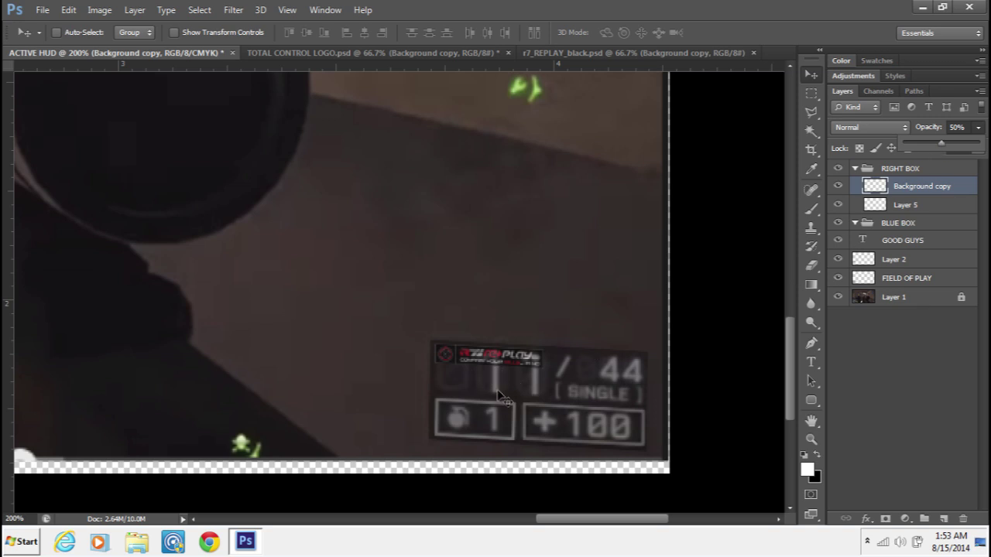
left_click(839, 299)
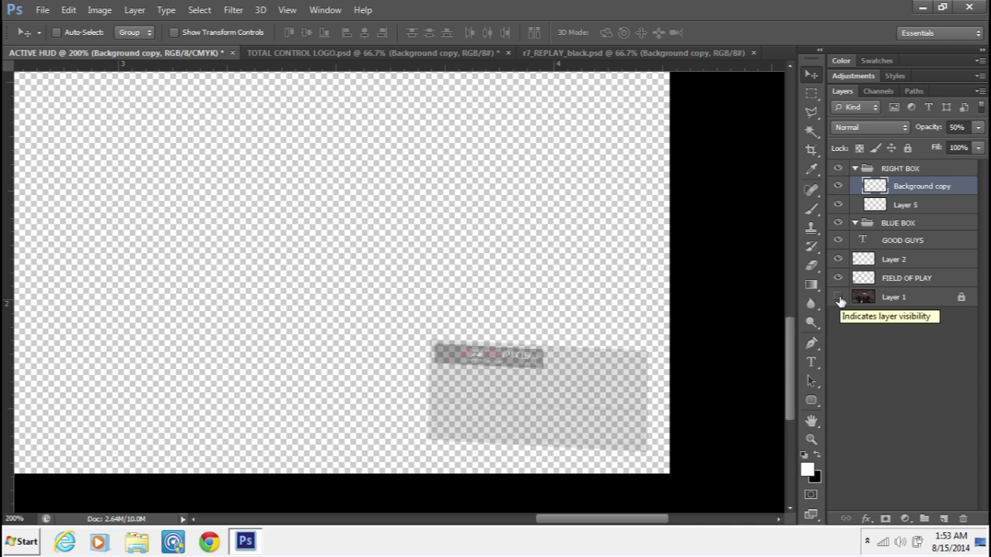
left_click(838, 299)
Duplicate Layer 5 as 'Layer 5 copy'
left_click(912, 205)
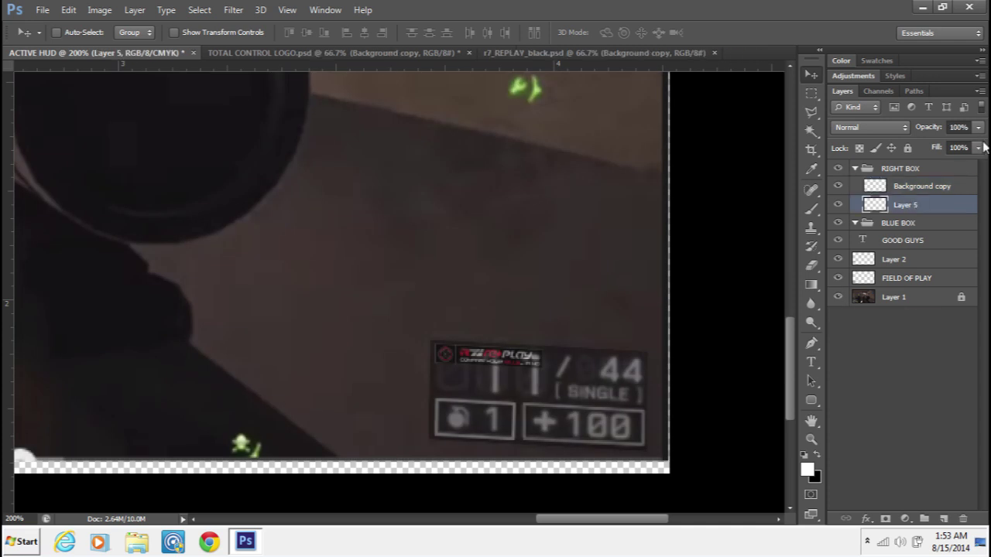
left_click(979, 147)
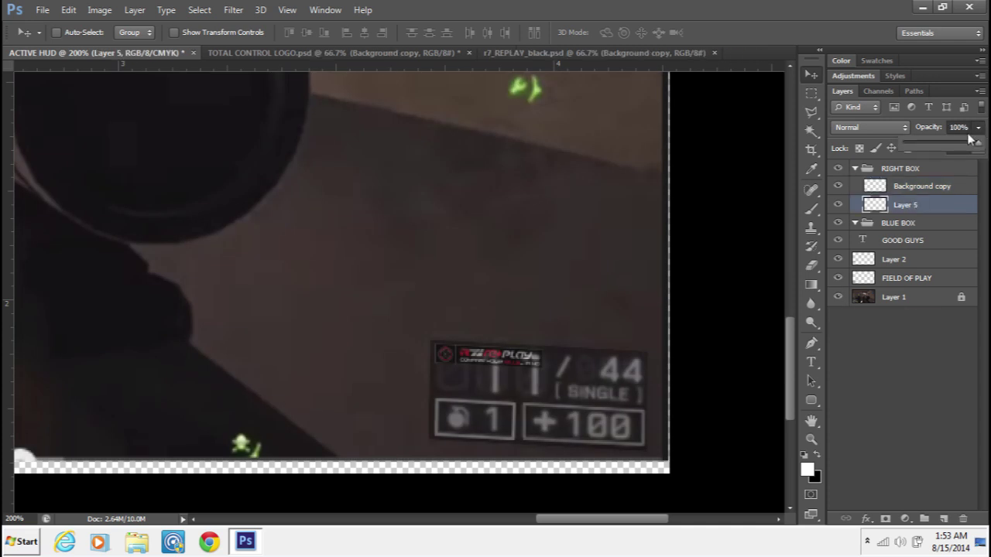
right_click(910, 204)
left_click(718, 118)
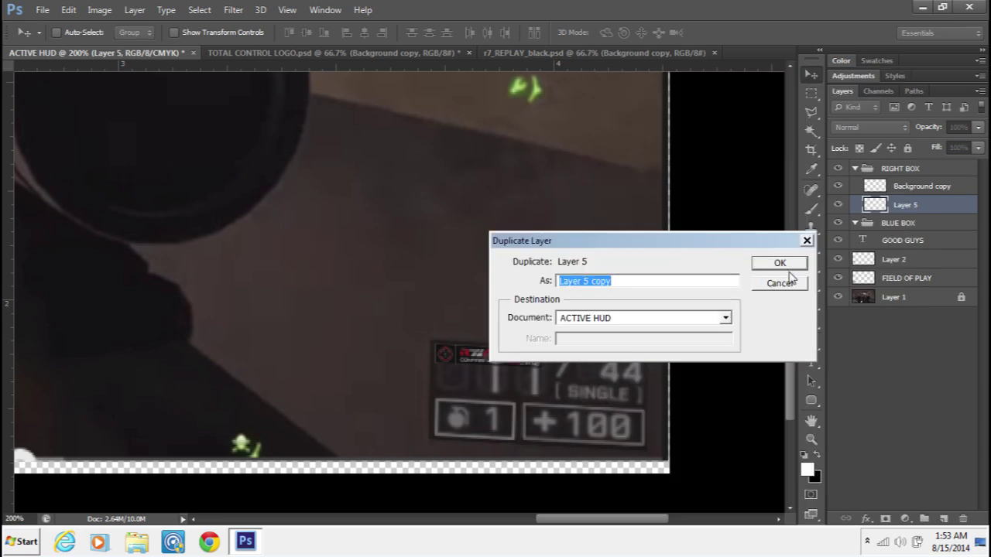
left_click(787, 267)
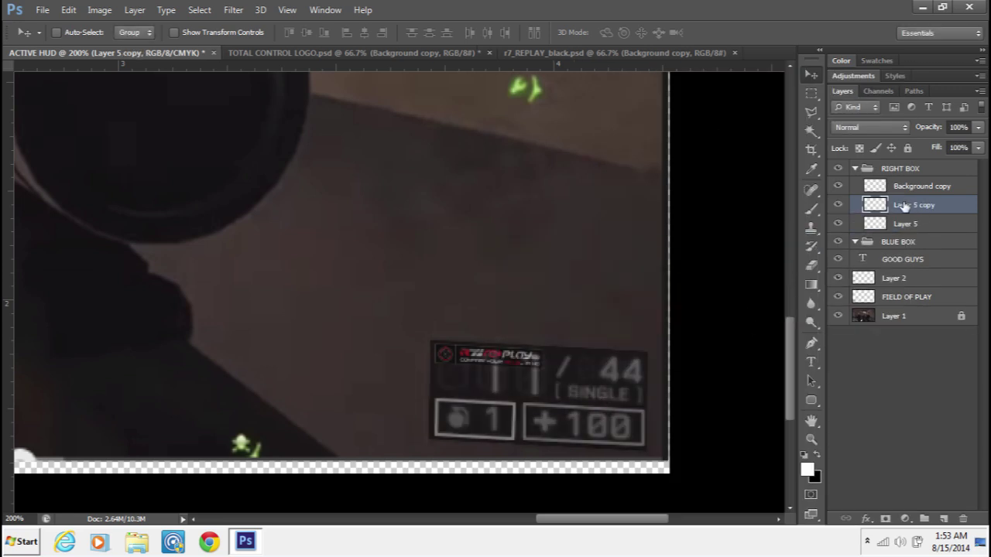
left_click(840, 317)
left_click(839, 316)
left_click_drag(614, 519, 354, 524)
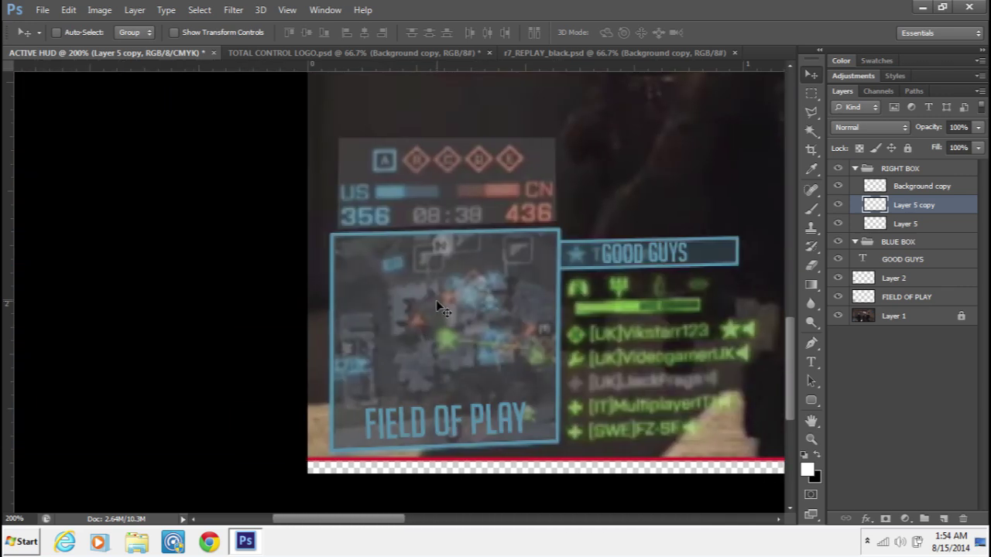
Close r7_REPLAY_black and bring the Total Control logo layers into ACTIVE HUD for resizing
left_click(734, 53)
left_click(378, 53)
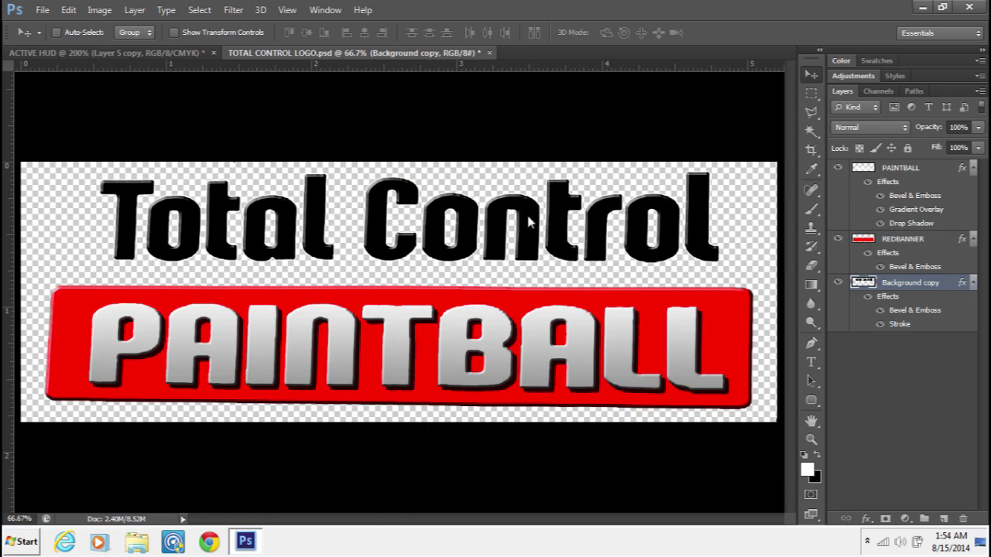
left_click_drag(581, 305, 455, 322)
key("ctrl+alt+a")
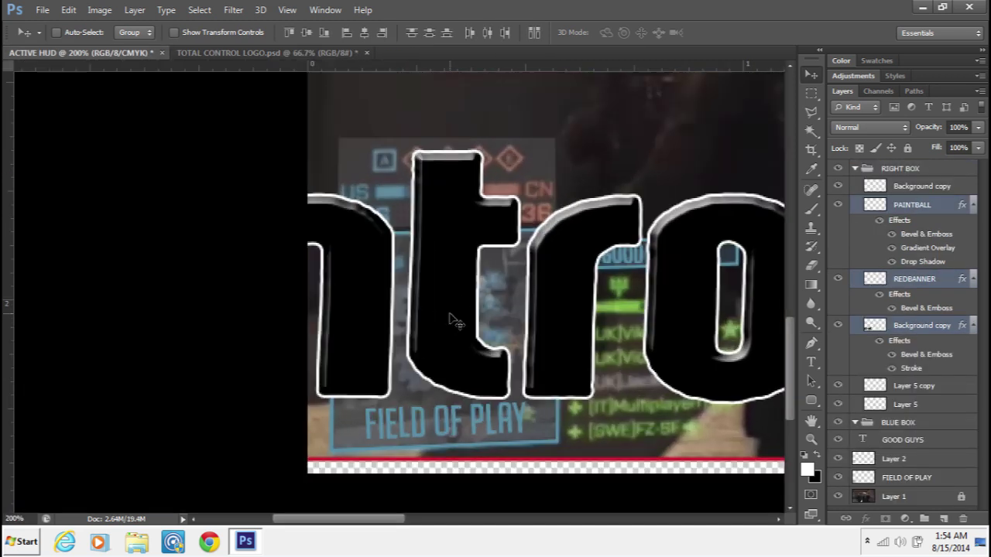
key("ctrl+minus")
key("ctrl+minus")
key("ctrl+minus")
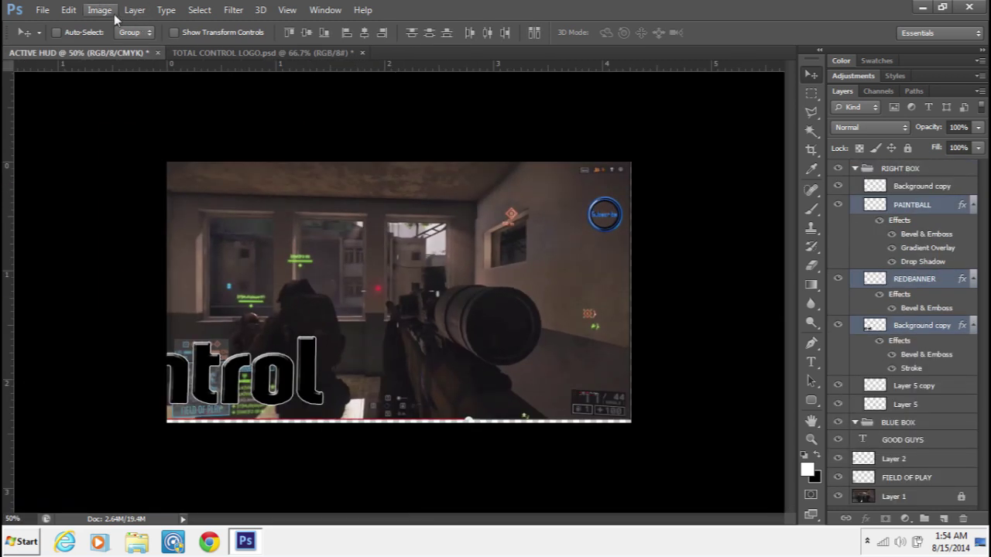
key("ctrl+t")
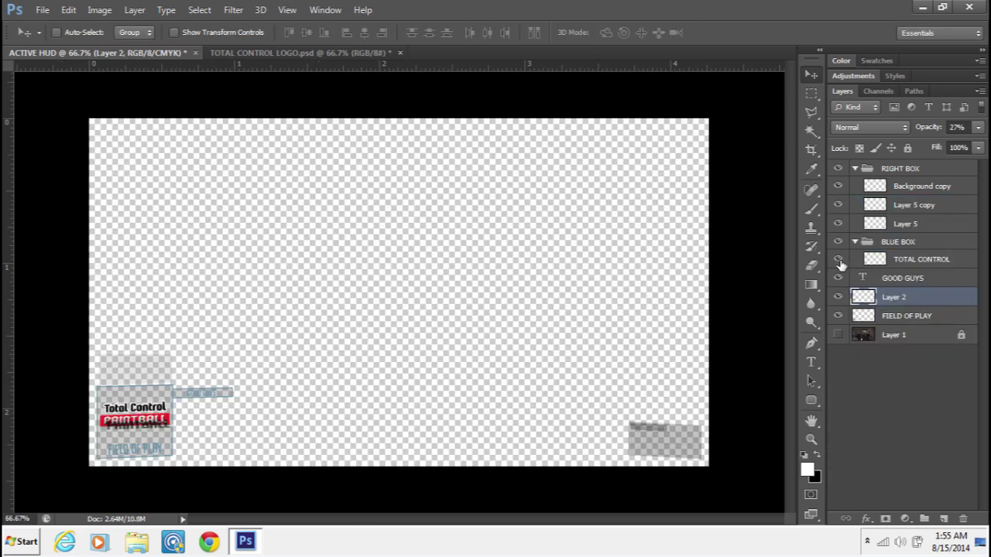
Colour-label the TOTAL CONTROL and GOOD GUYS layers red
left_click(840, 262)
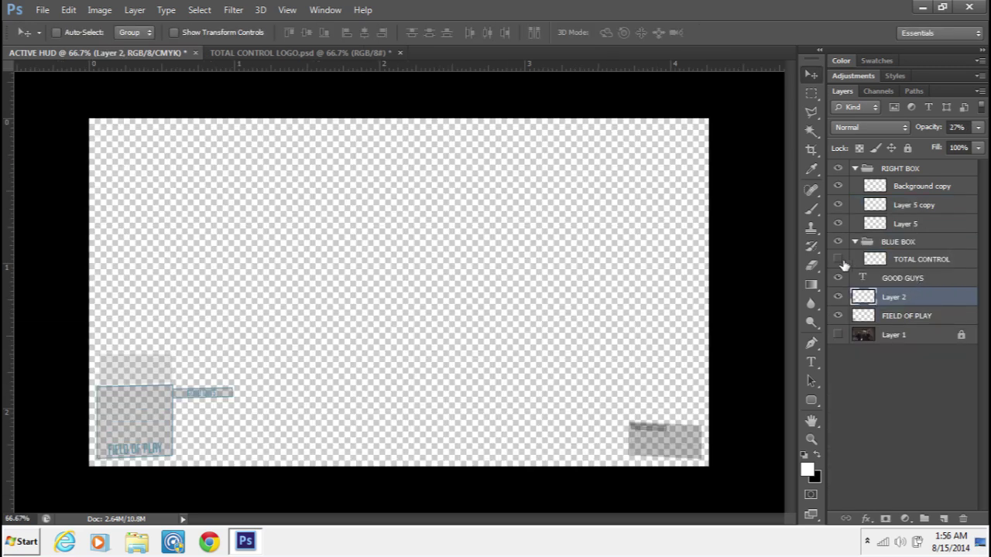
left_click(839, 261)
right_click(842, 263)
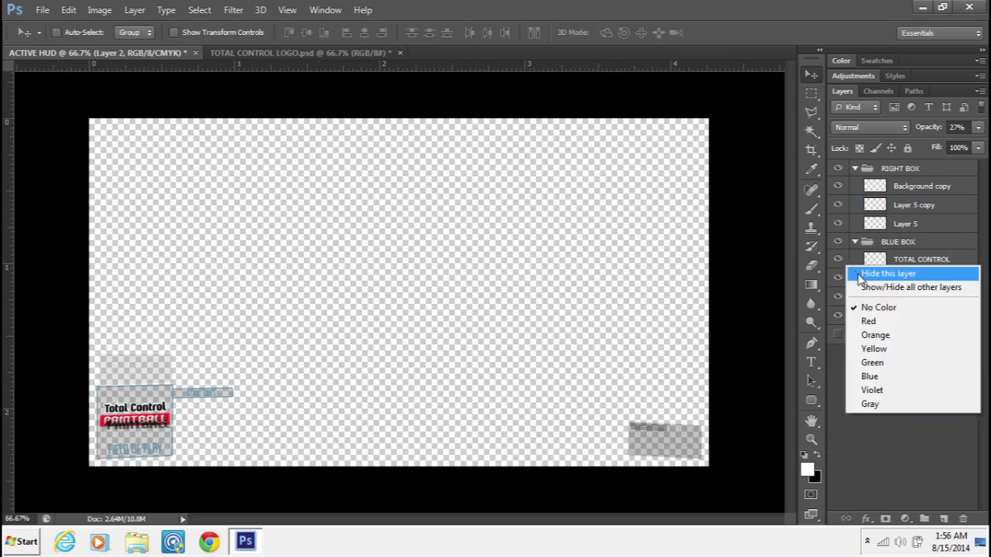
left_click(876, 329)
right_click(843, 282)
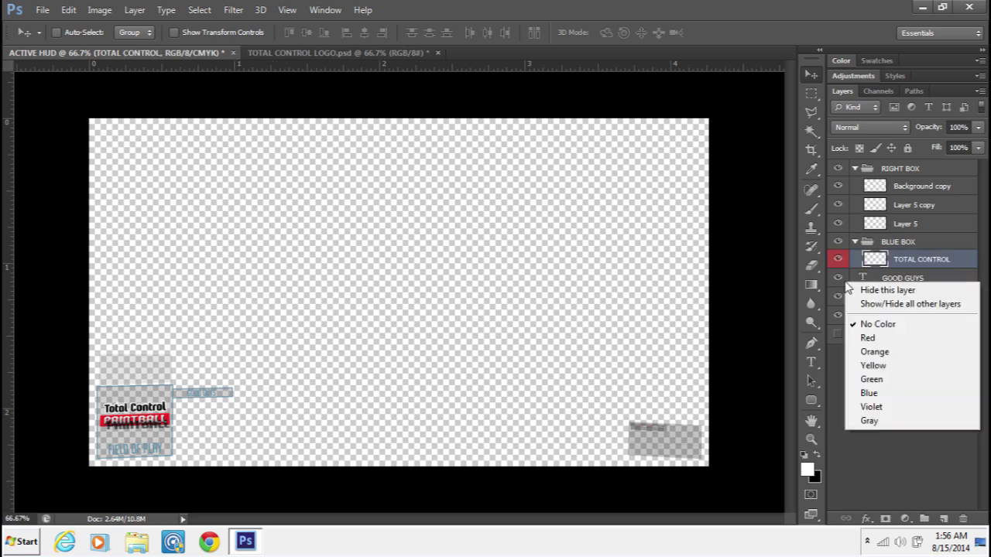
left_click(865, 339)
Colour-label Layer 2 and FIELD OF PLAY green, and make all layers and RIGHT BOX visible
left_click(838, 297)
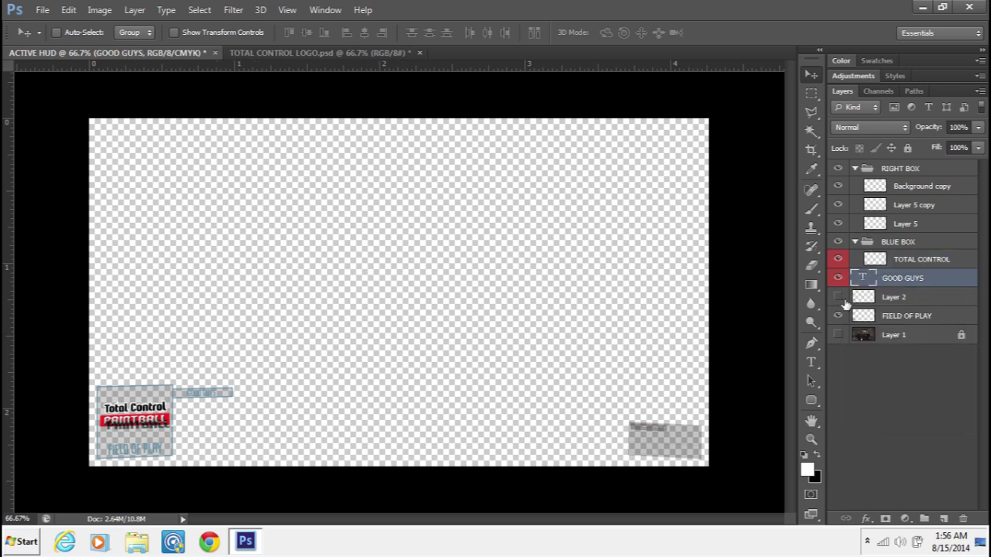
right_click(844, 300)
left_click(871, 398)
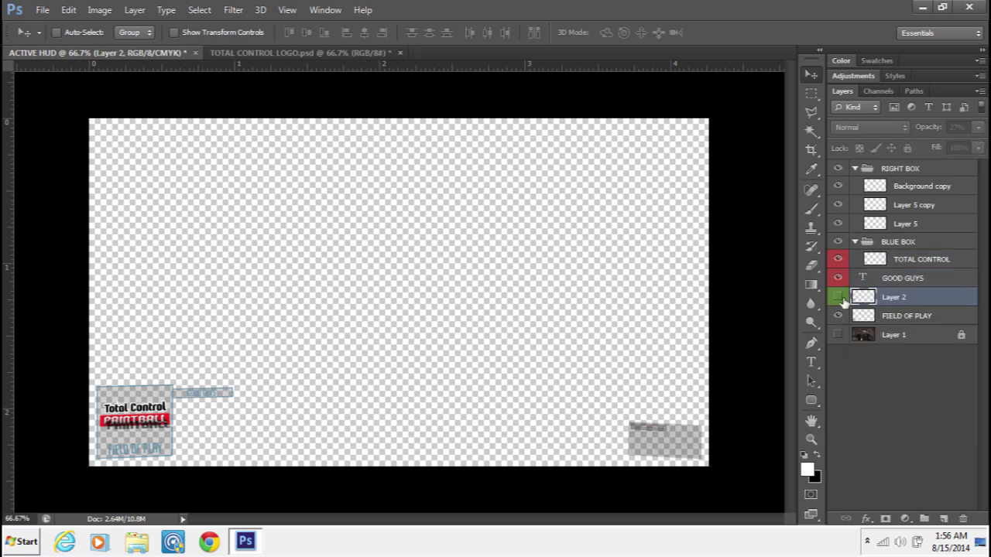
left_click(839, 297)
right_click(844, 321)
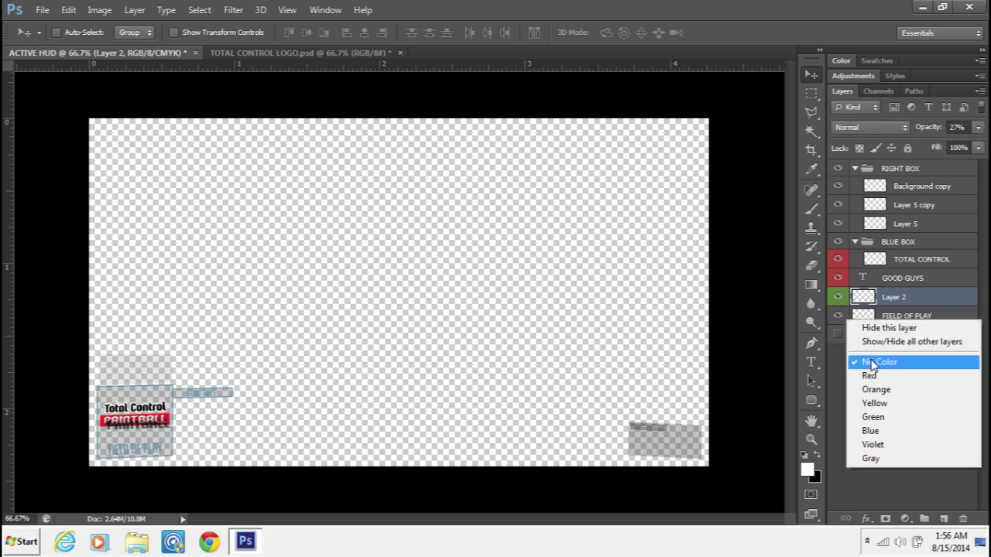
left_click(871, 418)
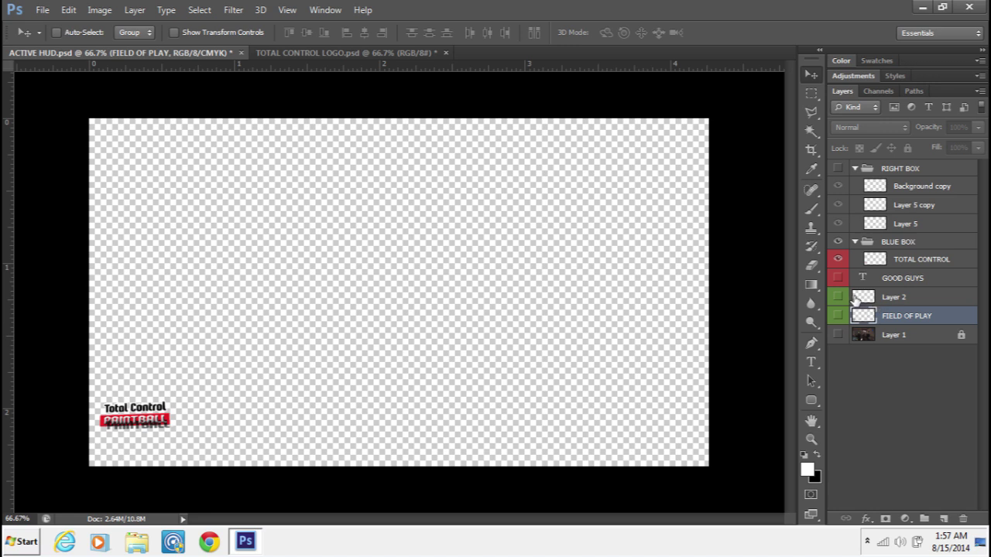
left_click_drag(838, 279, 840, 320)
left_click(838, 170)
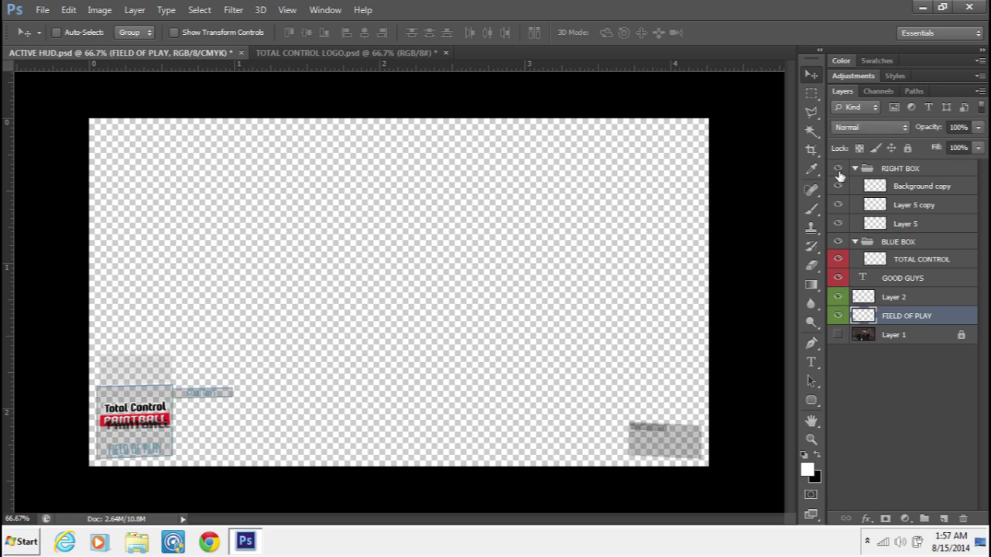
left_click(43, 9)
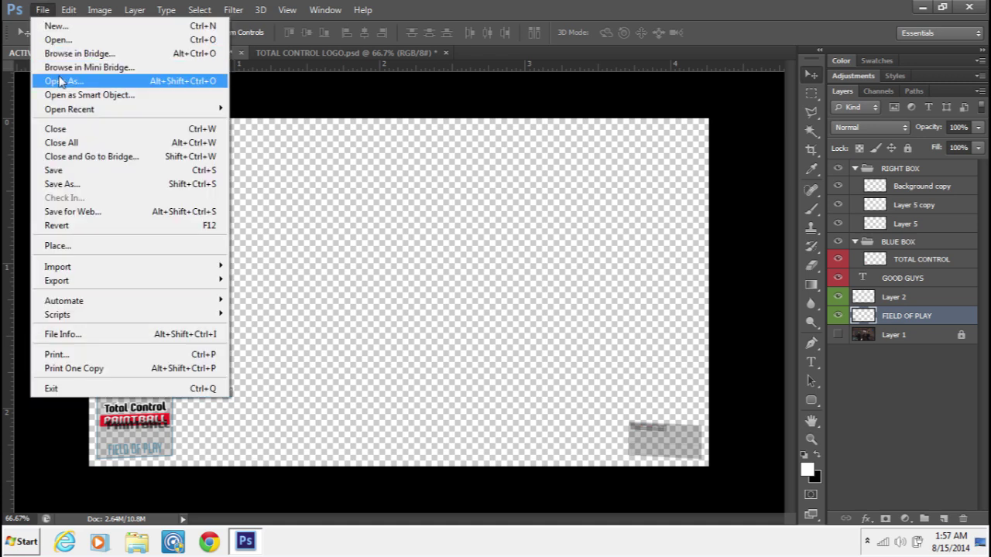
Save the HUD as ACTIVE HUD.psd, replacing the existing file
left_click(62, 184)
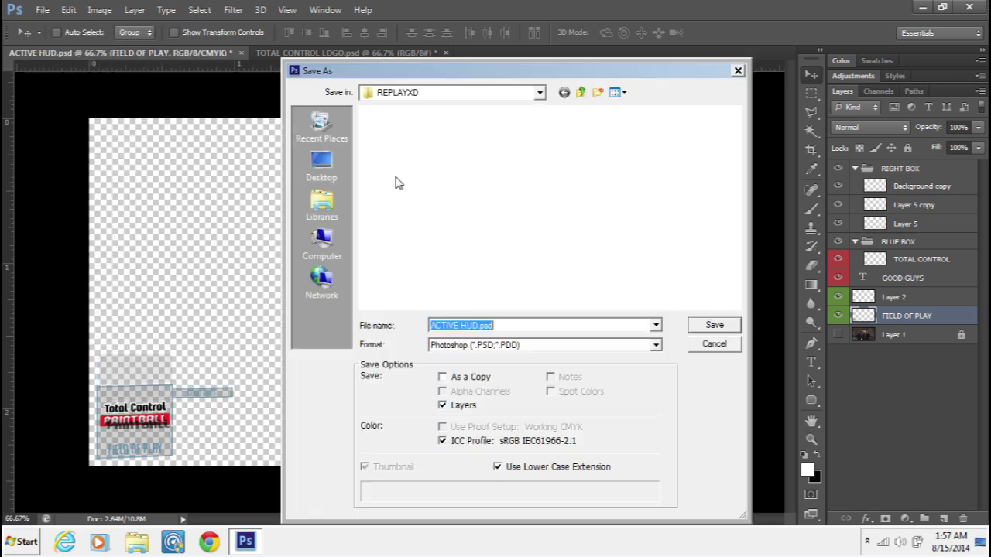
left_click(701, 326)
left_click(456, 211)
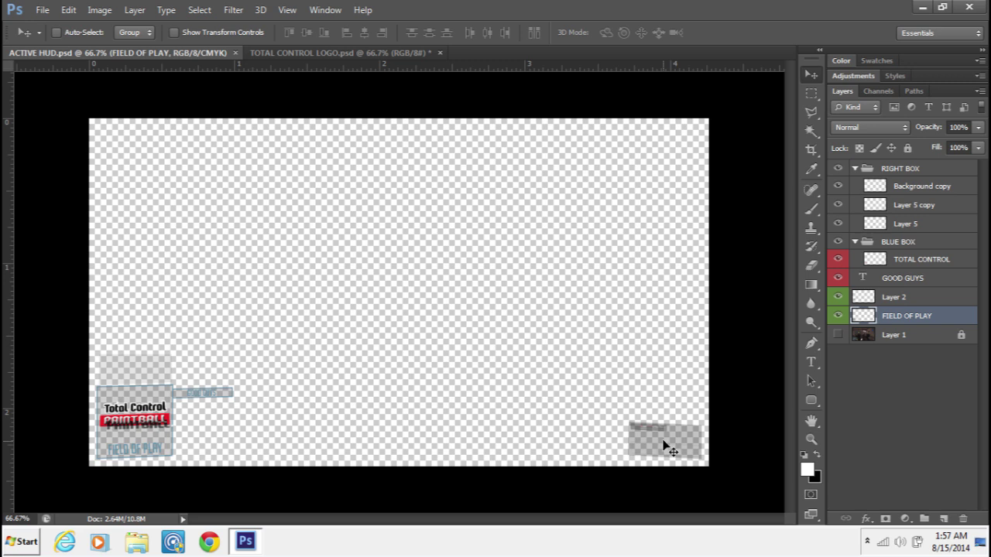
Put a new Layer 6 at the top inside a new group named HITS, and show the background photo
left_click(943, 518)
left_click_drag(906, 317, 894, 166)
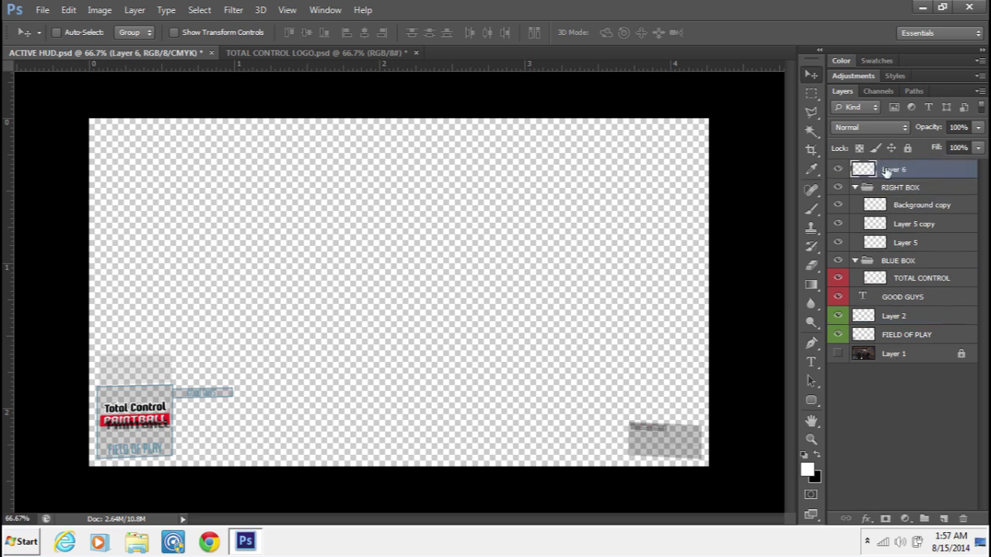
left_click(924, 519)
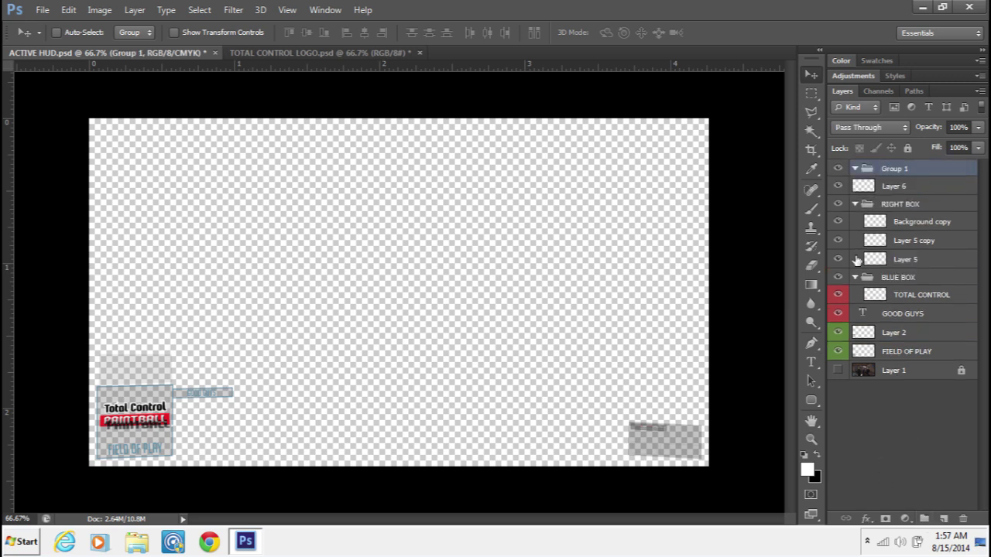
double_click(904, 169)
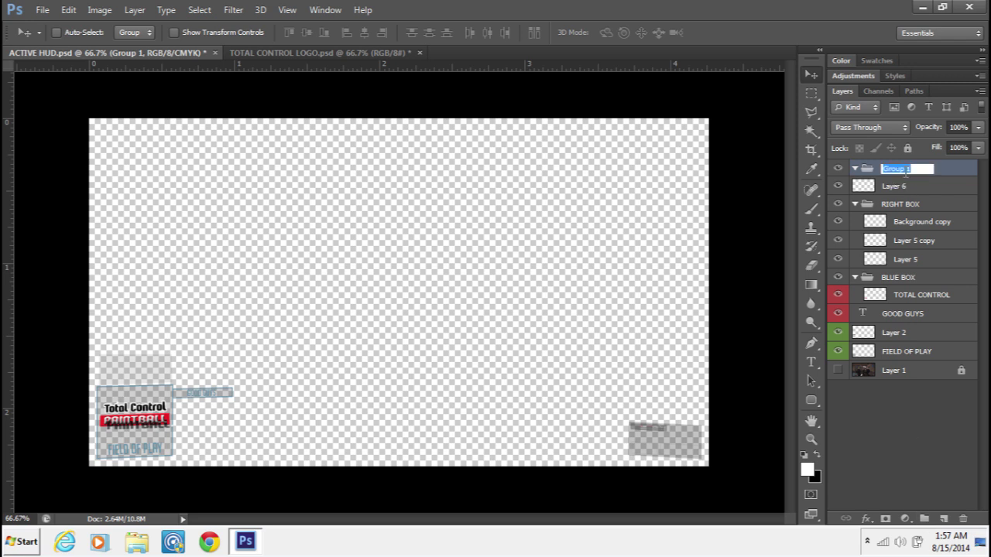
type("HITS")
key("Return")
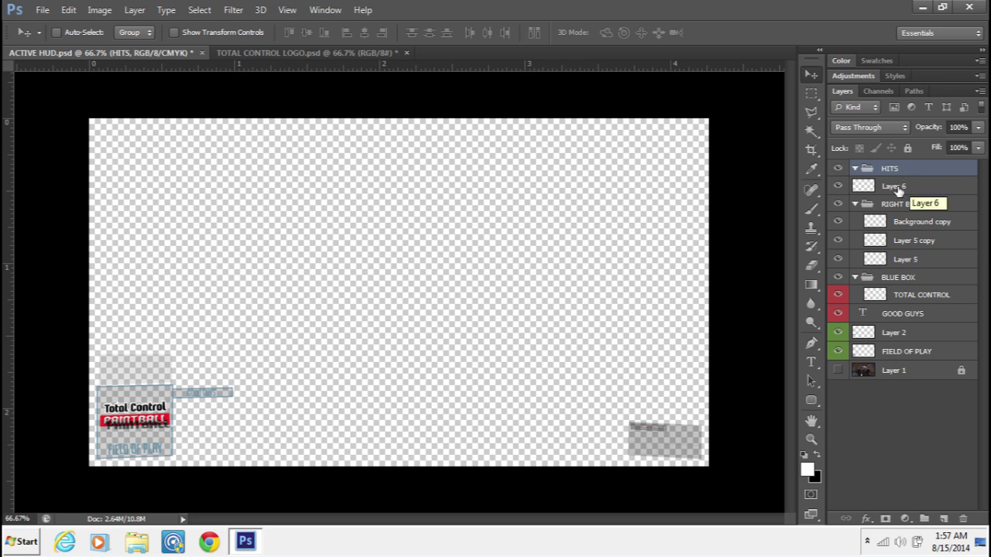
left_click(894, 187)
left_click(838, 370)
Zoom to the hit counter and type a white 00 text over it
scroll(719, 464, "up", 5)
left_click_drag(716, 179, 731, 190)
key("t")
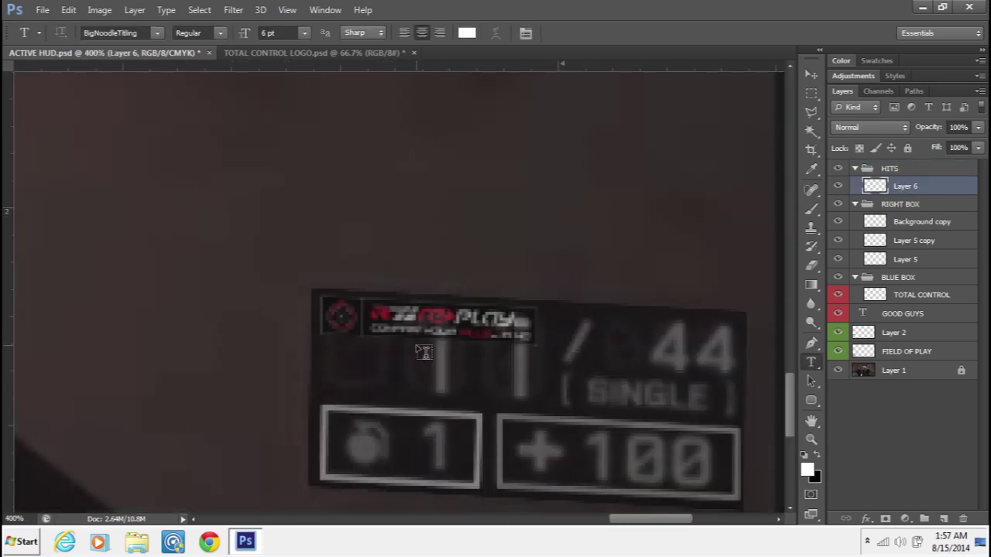
left_click_drag(403, 348, 535, 402)
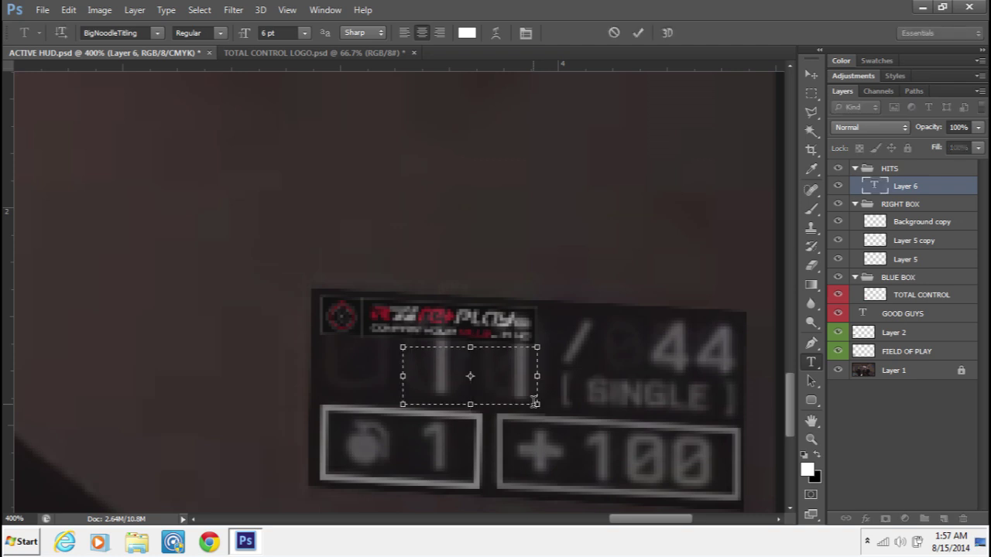
type("00")
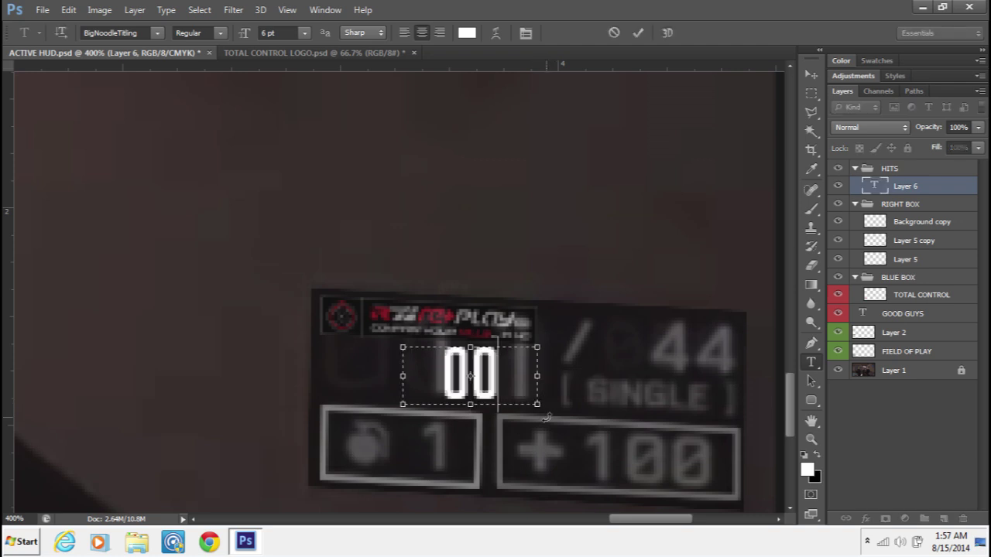
left_click_drag(547, 418, 547, 418)
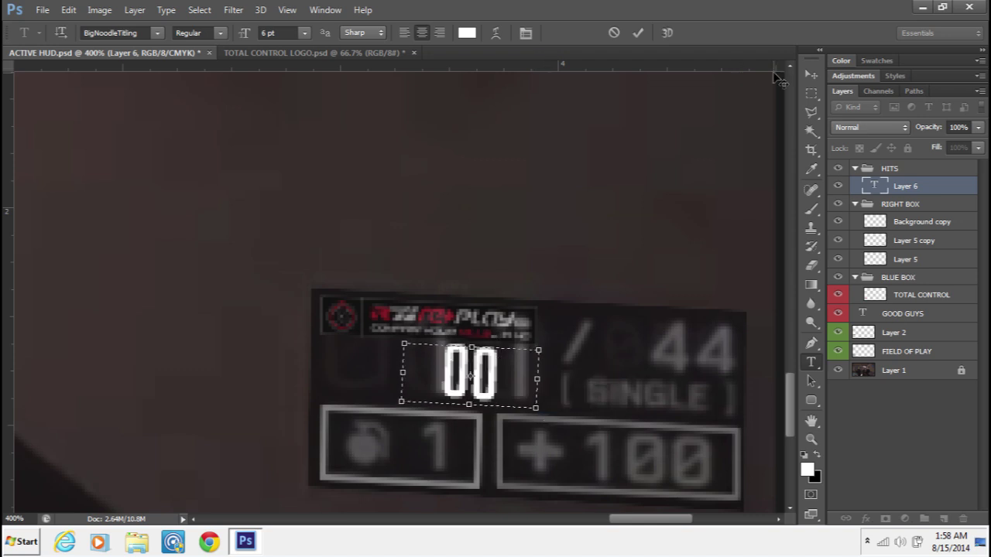
left_click(810, 74)
Move the 00 onto the counter, rotate it slightly to the HUD angle, and nudge it up
left_click_drag(459, 379, 413, 387)
key("ctrl+t")
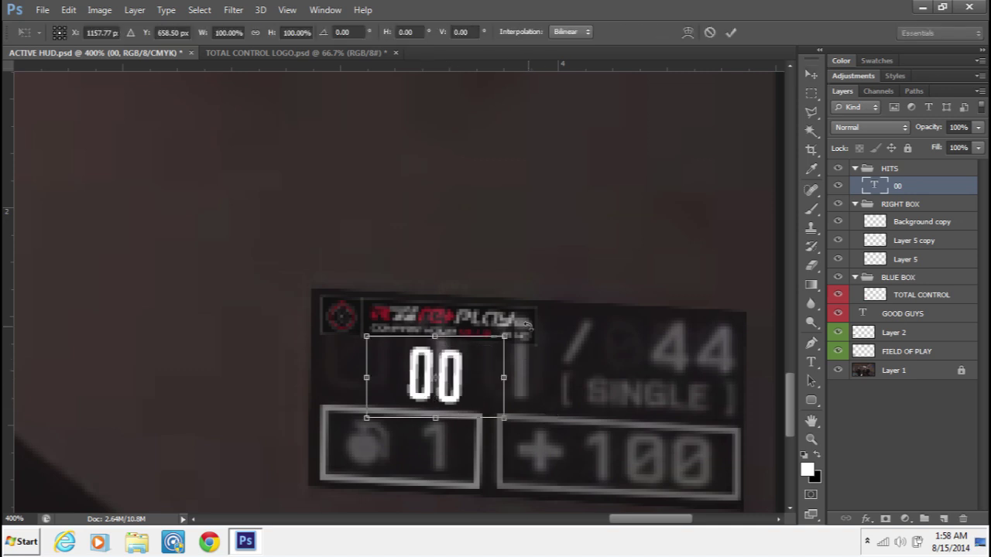
left_click_drag(526, 322, 529, 325)
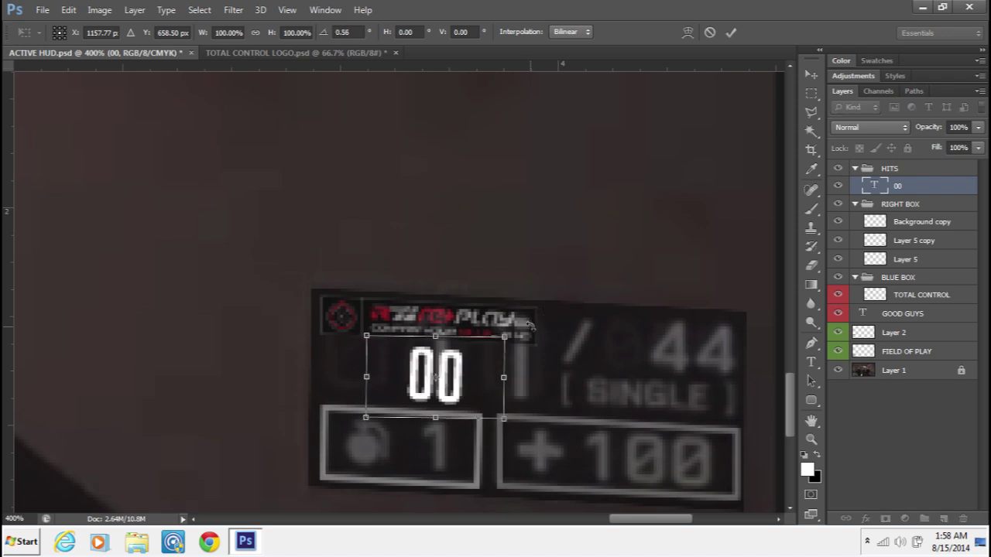
key("Return")
key("Up")
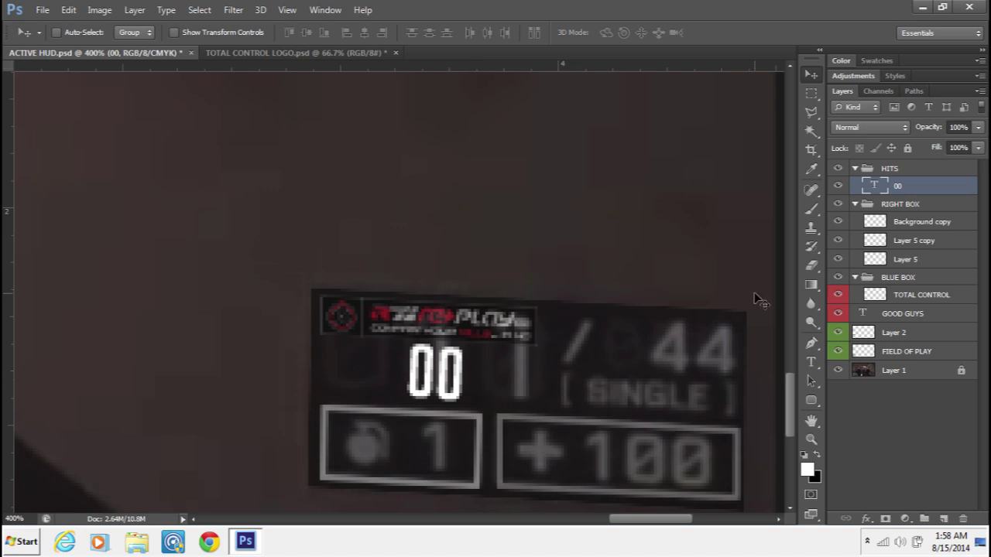
Duplicate the 00 layer, change the copy's text to 01, and hide the original 00
right_click(898, 191)
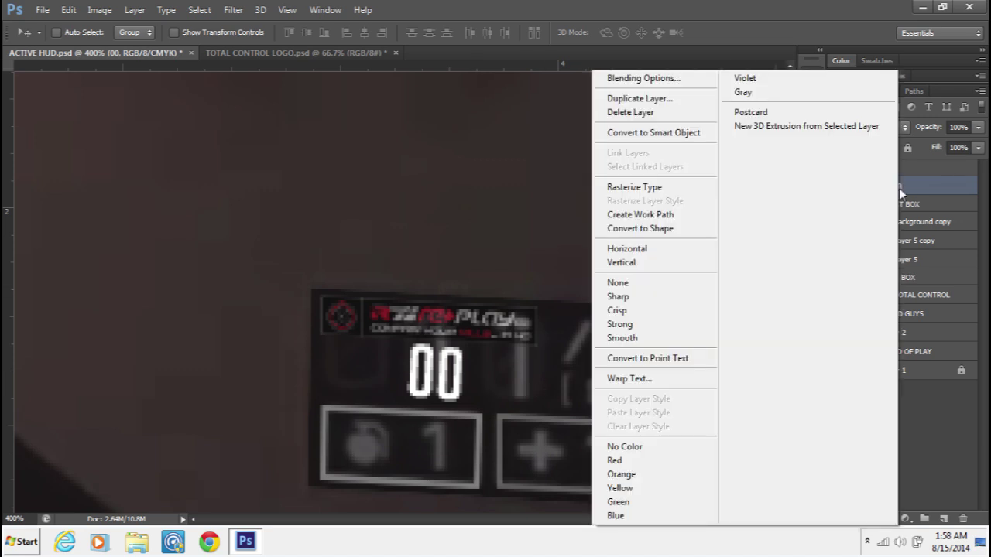
left_click(635, 99)
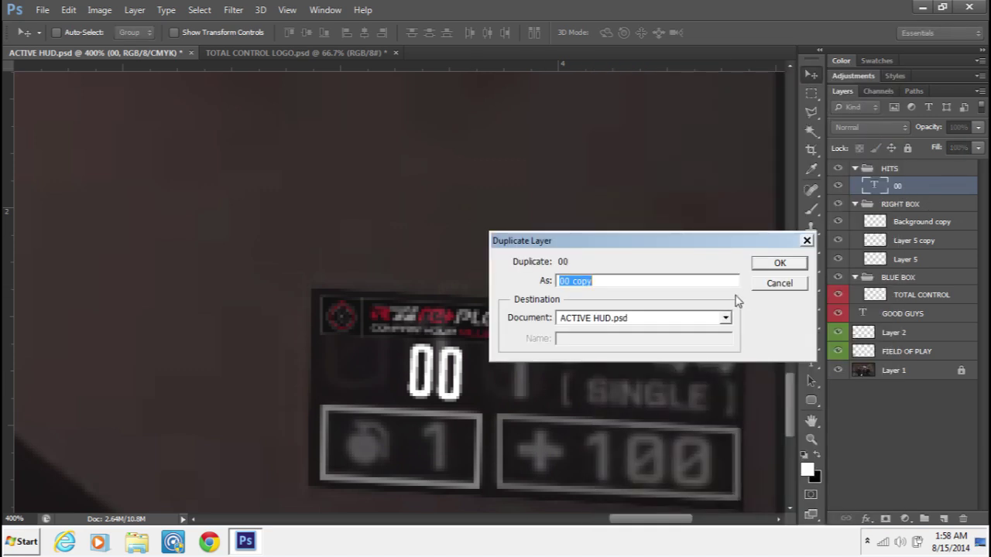
left_click(779, 263)
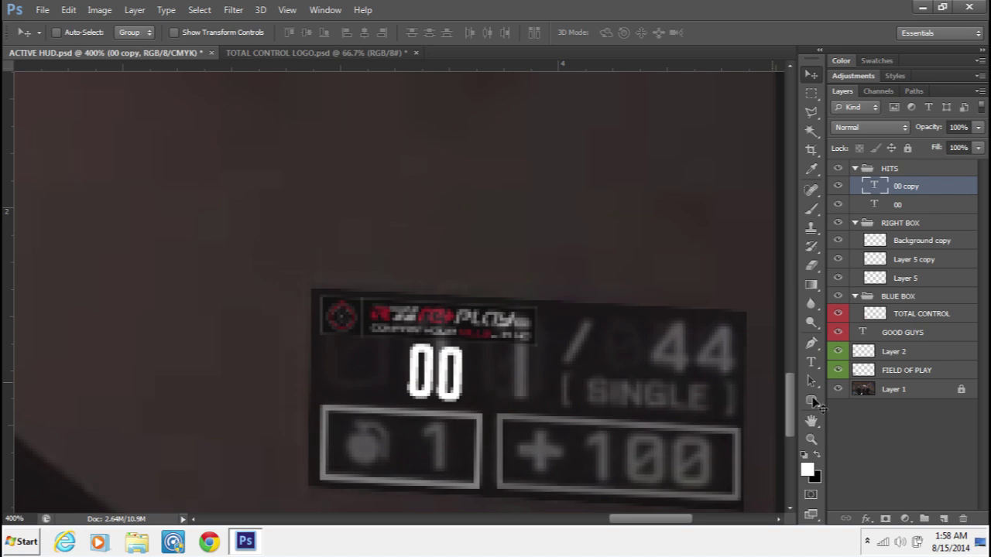
left_click(810, 362)
left_click(442, 375)
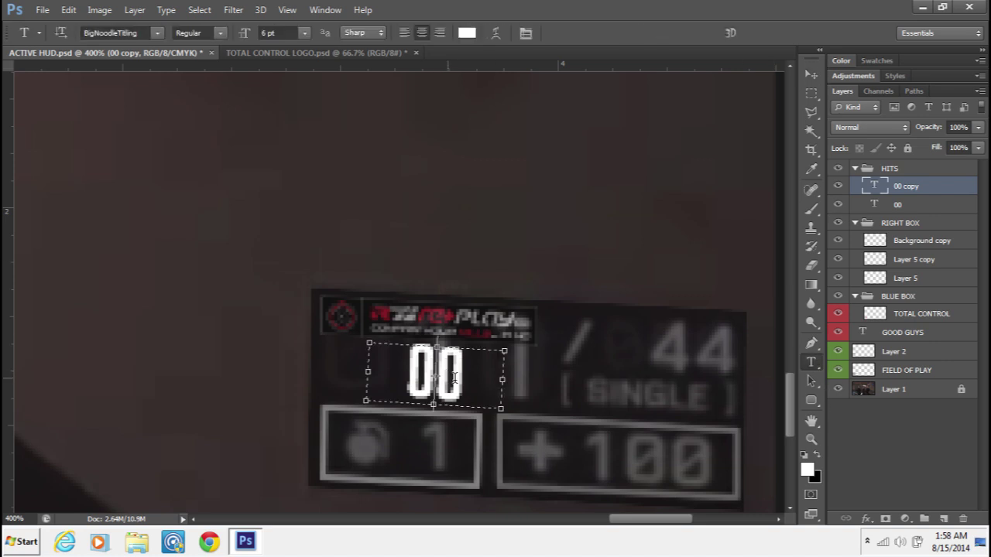
key("ctrl+a")
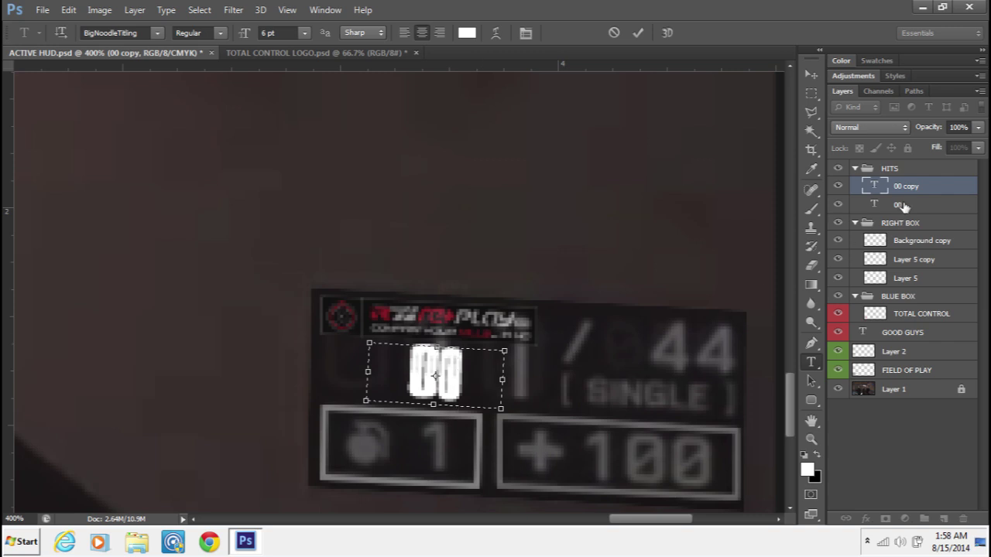
type("01")
left_click(837, 204)
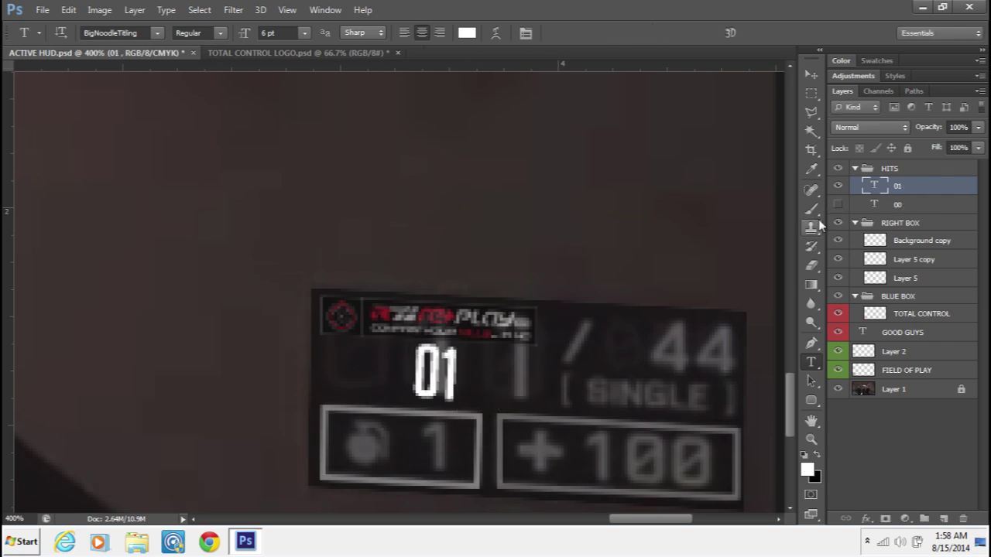
Duplicate the 01 layer and change the copy's last digit to make 02
right_click(910, 190)
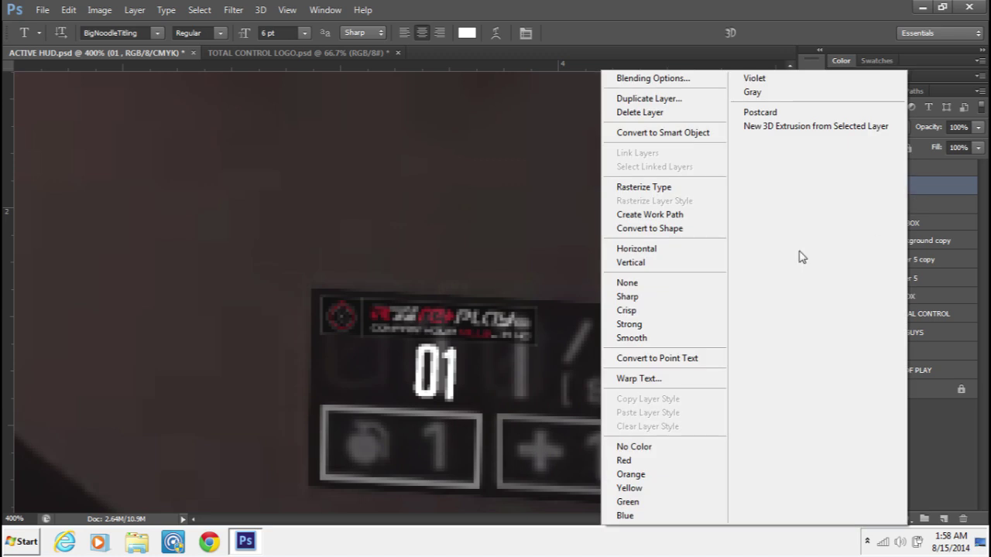
left_click(642, 99)
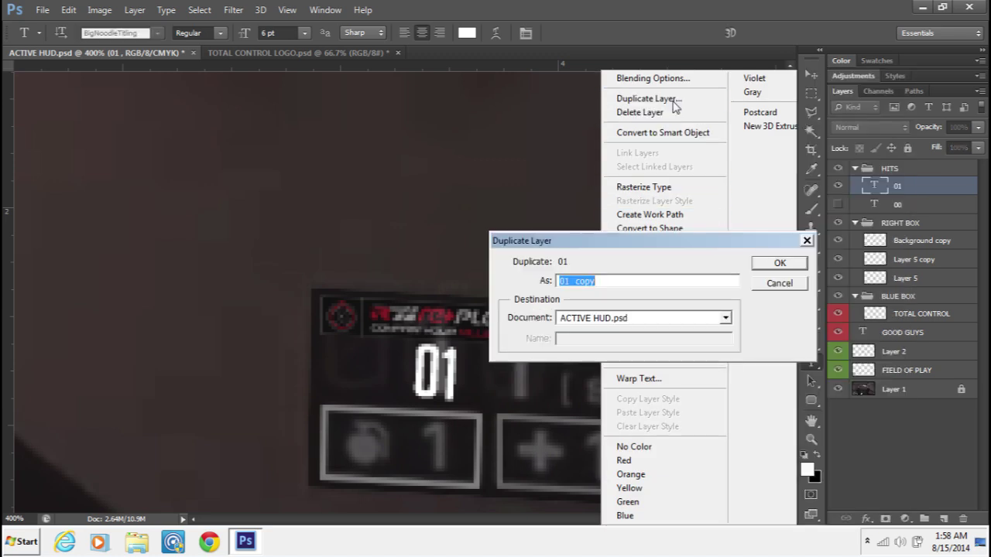
left_click(776, 269)
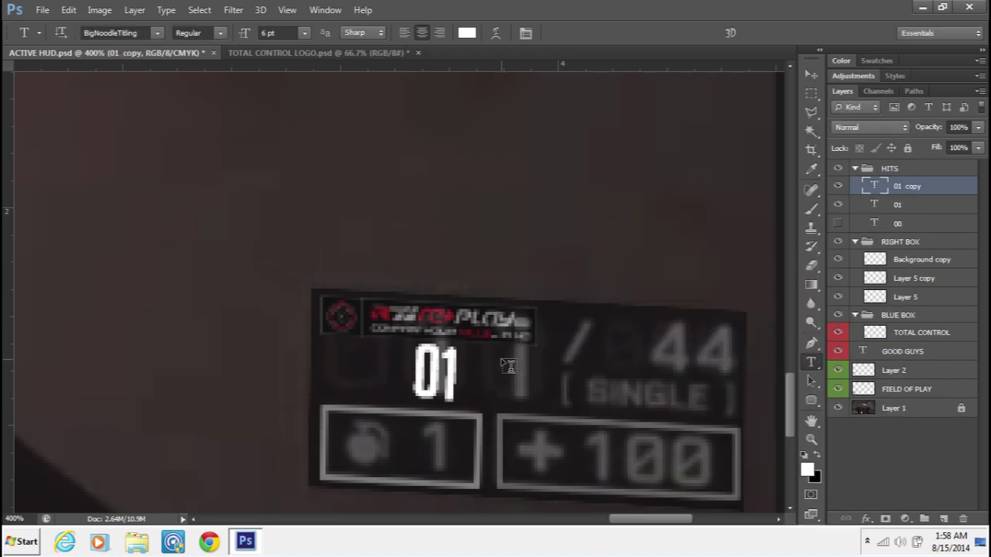
left_click_drag(442, 374, 457, 377)
type("2")
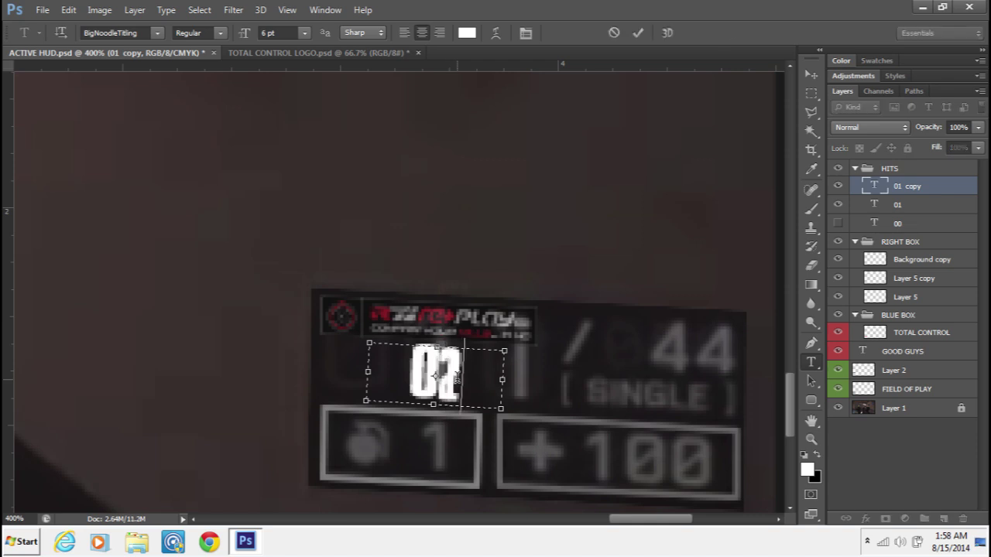
left_click(907, 190)
Duplicate the 02 layer, change it to 03, and toggle the 01, 02 and 03 visibility
right_click(907, 189)
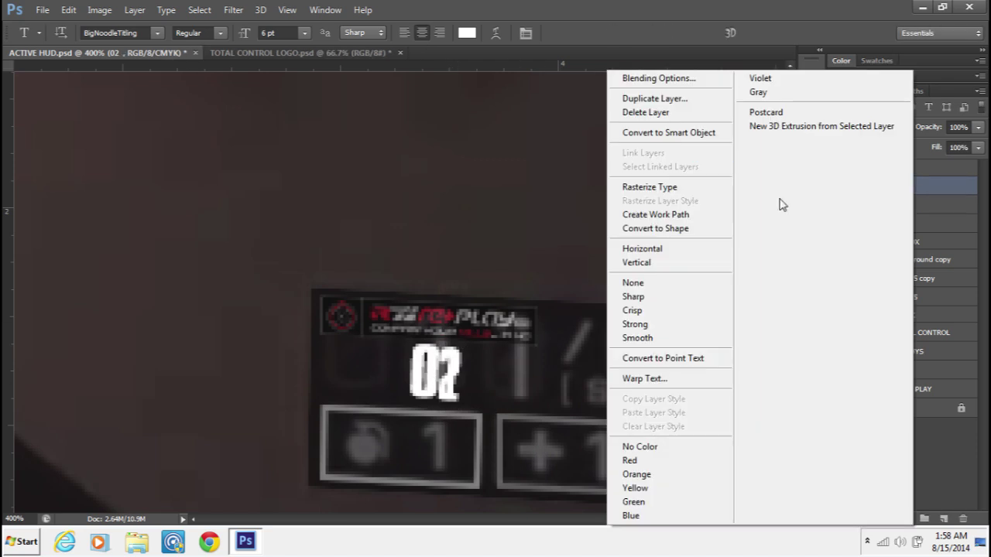
left_click(684, 99)
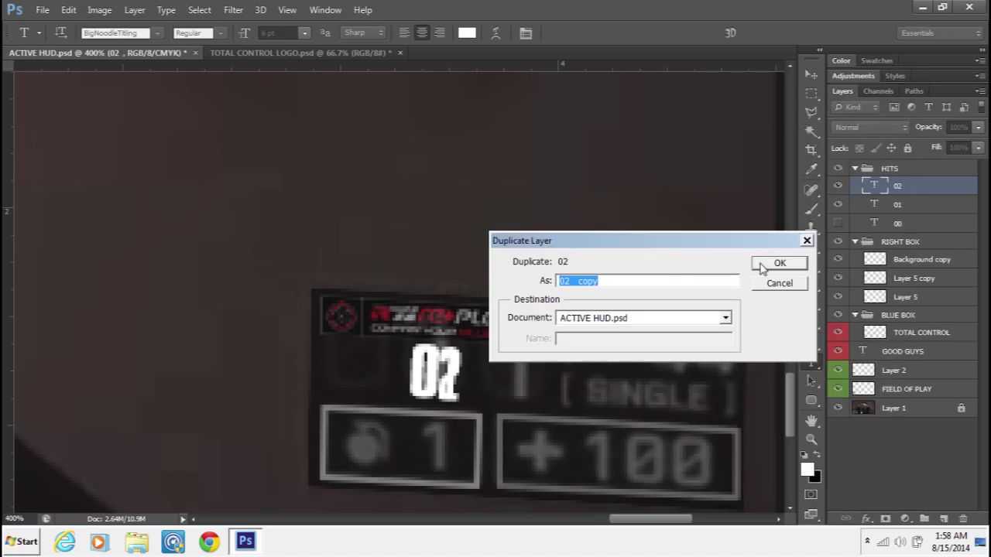
left_click(799, 267)
key("ctrl+t")
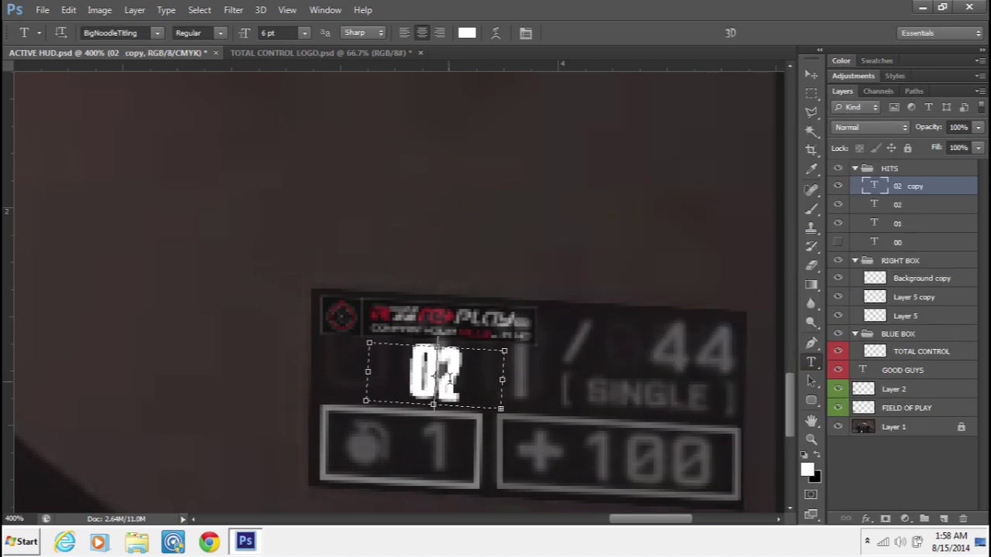
type("3")
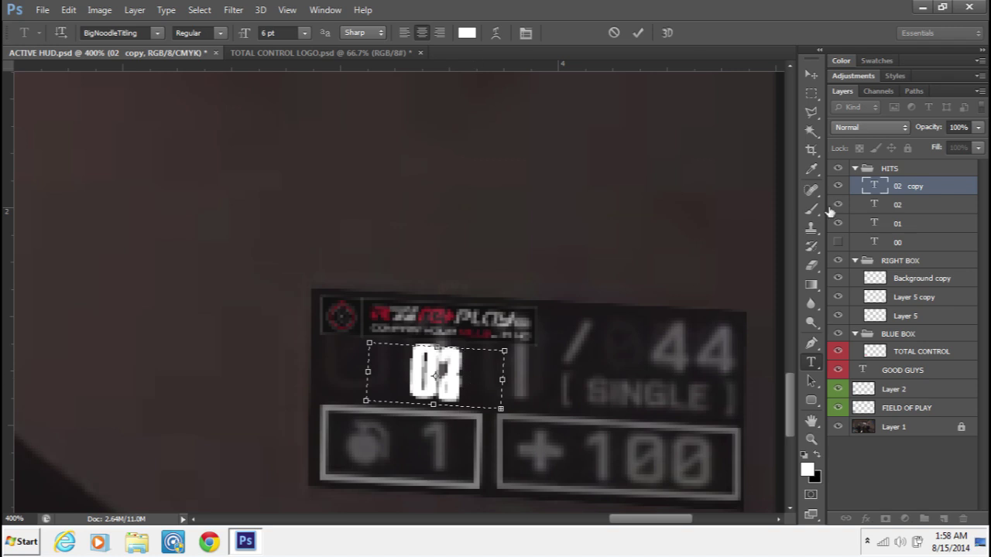
left_click(909, 205)
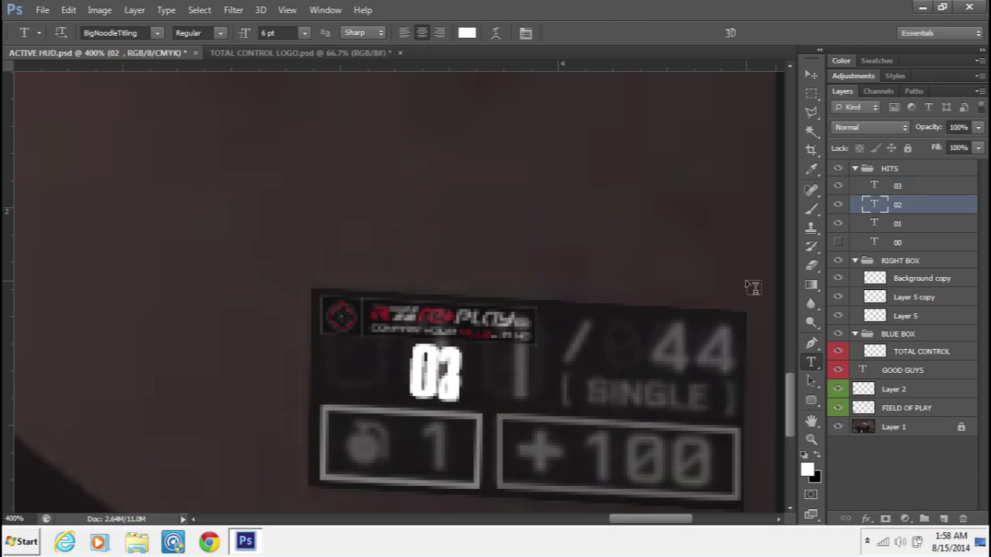
left_click(837, 204)
left_click(837, 222)
left_click(837, 186)
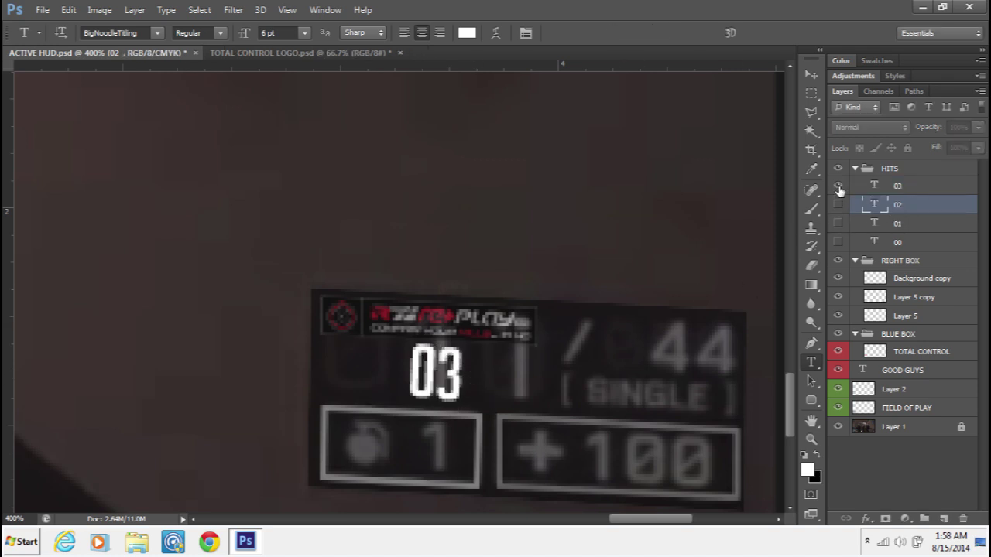
Hide RIGHT BOX, BLUE BOX, GOOD GUYS, Layer 2 and the footage, keeping the HITS group visible
left_click(838, 241)
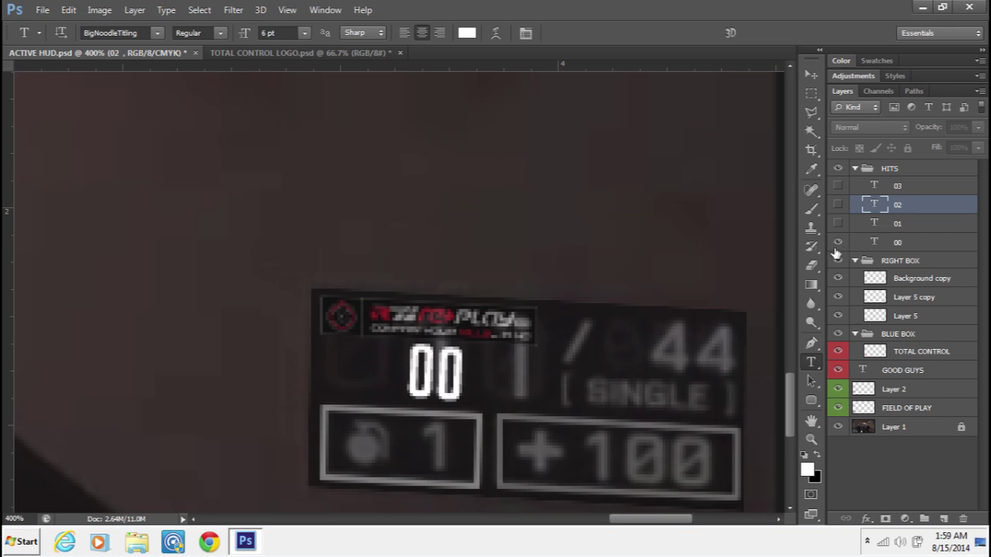
left_click(838, 242)
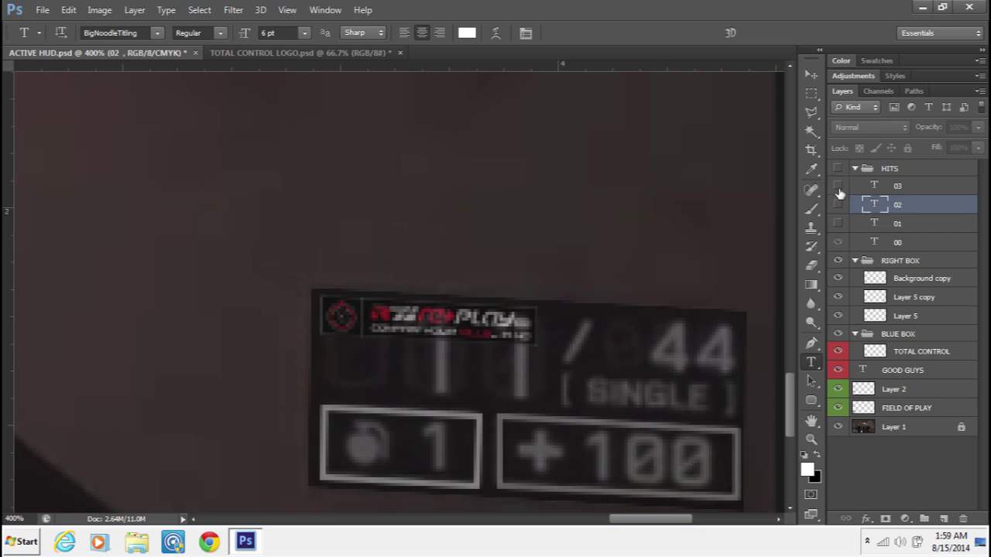
left_click(838, 241)
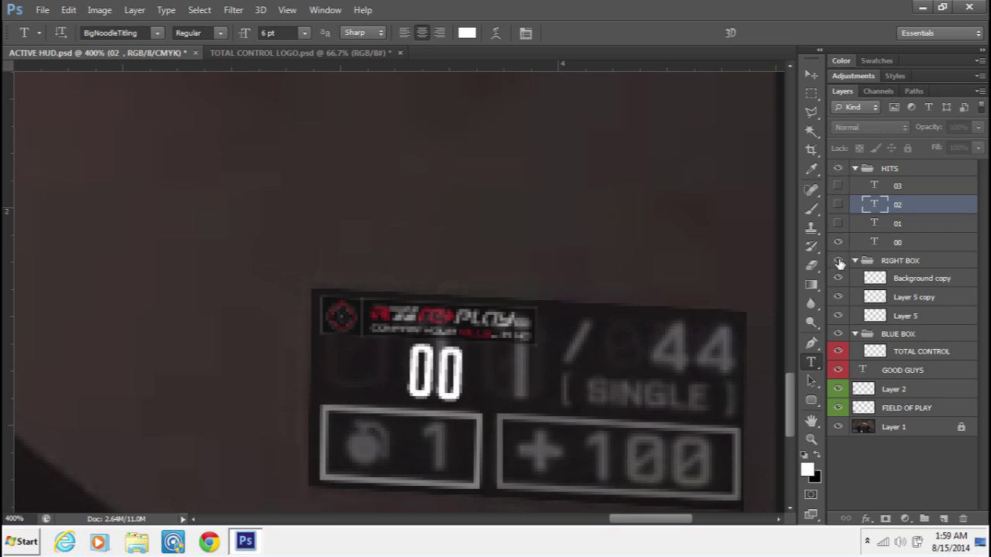
left_click(837, 261)
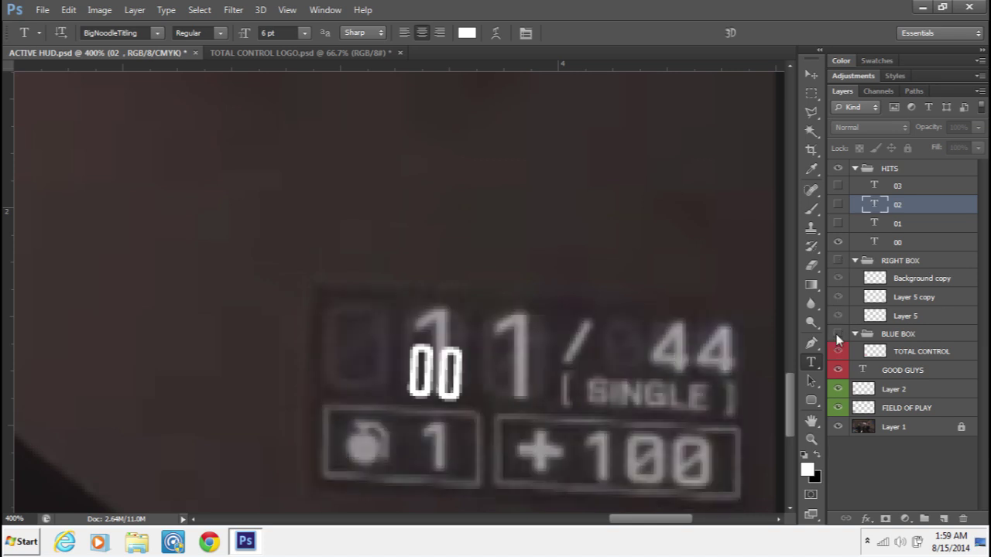
left_click(835, 333)
left_click(837, 370)
left_click(837, 389)
left_click(837, 426)
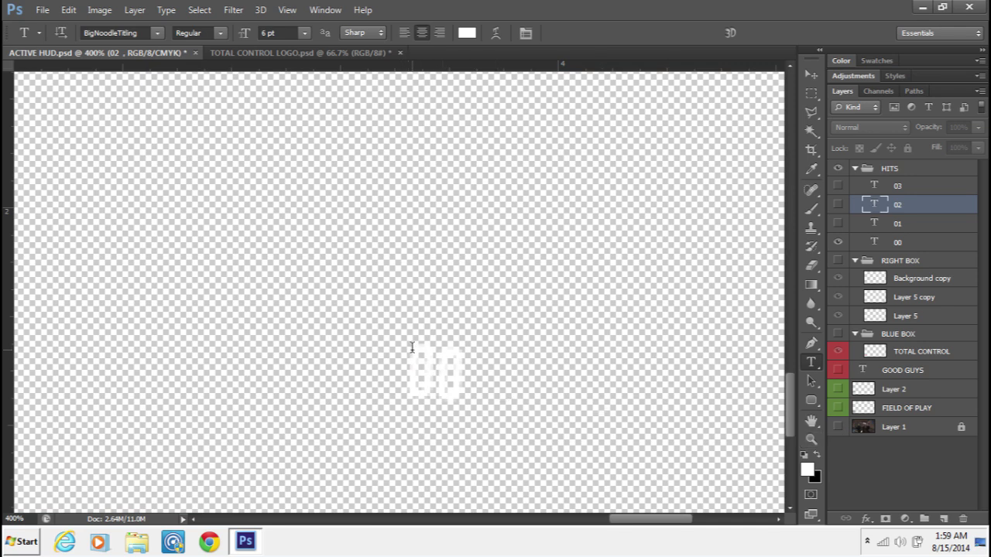
Select the 00 text with the Type tool and commit the edit
left_click_drag(411, 358, 460, 364)
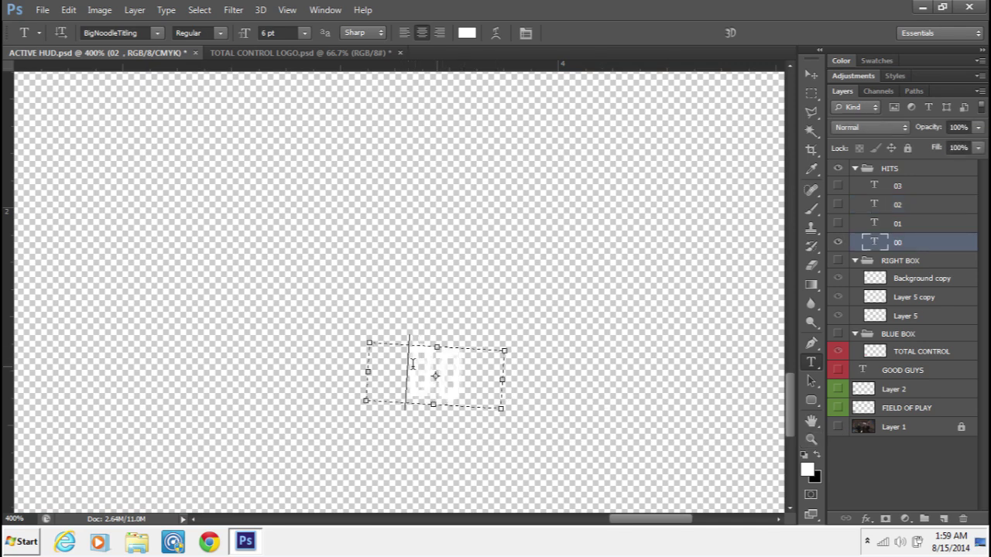
left_click(434, 374)
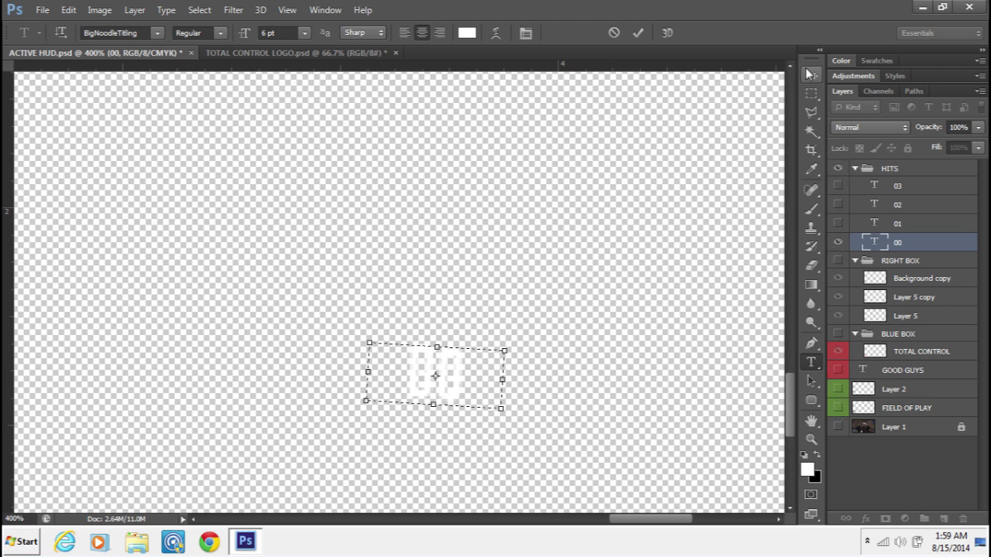
key("ctrl+Return")
Save the document showing 00 as 0 HITS
key("v")
left_click(43, 9)
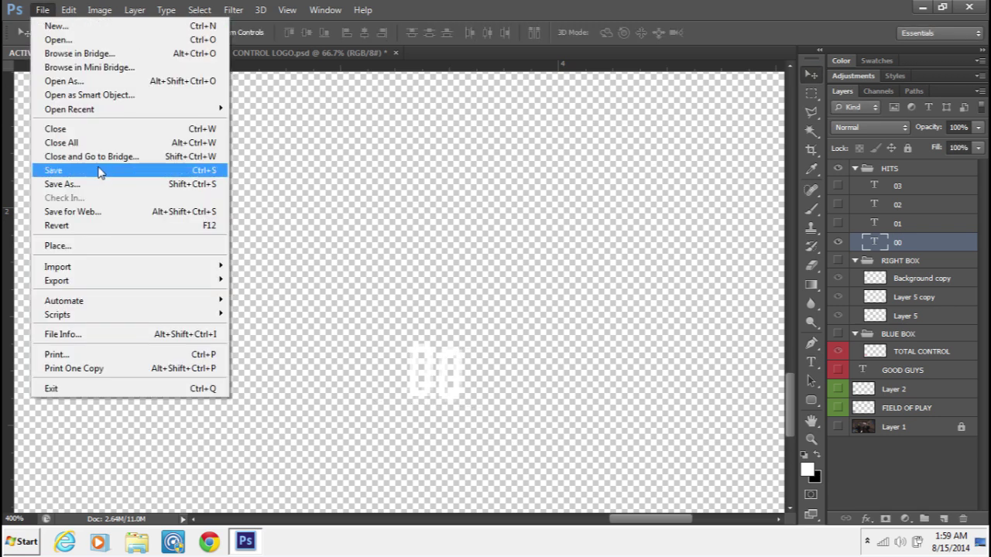
left_click(99, 171)
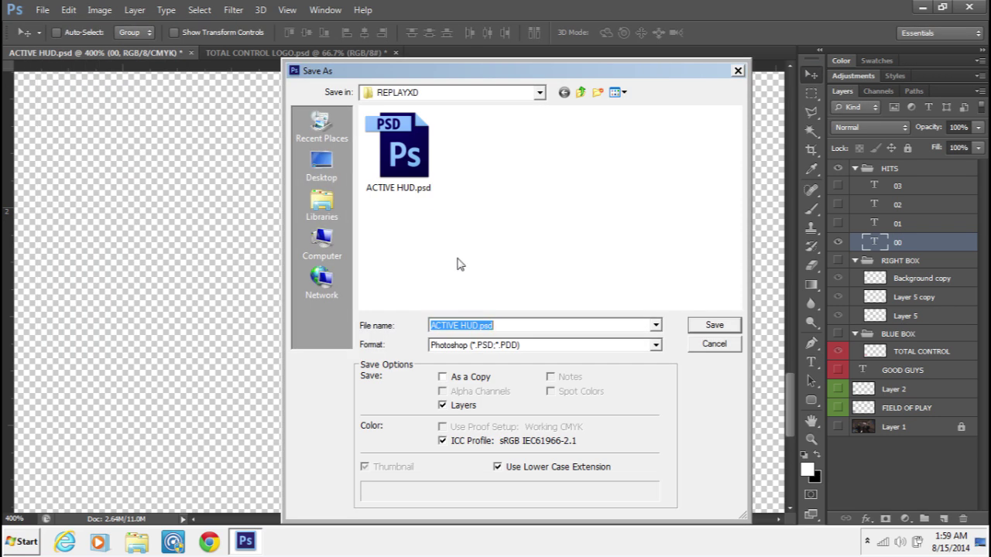
type("0 HITS")
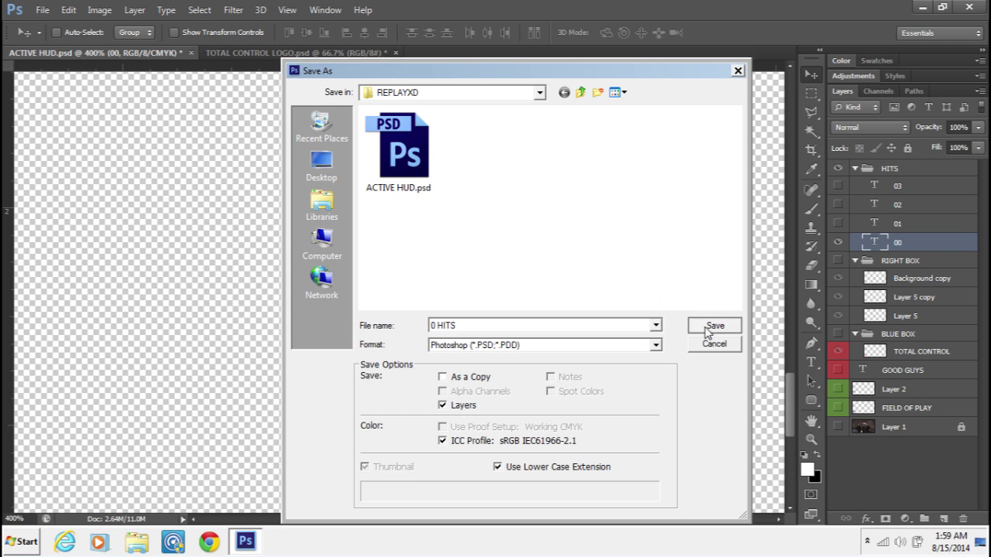
left_click(711, 324)
Show 01 instead of 00, retype it as 01, and save as 1 HIT
left_click(838, 242)
left_click(837, 223)
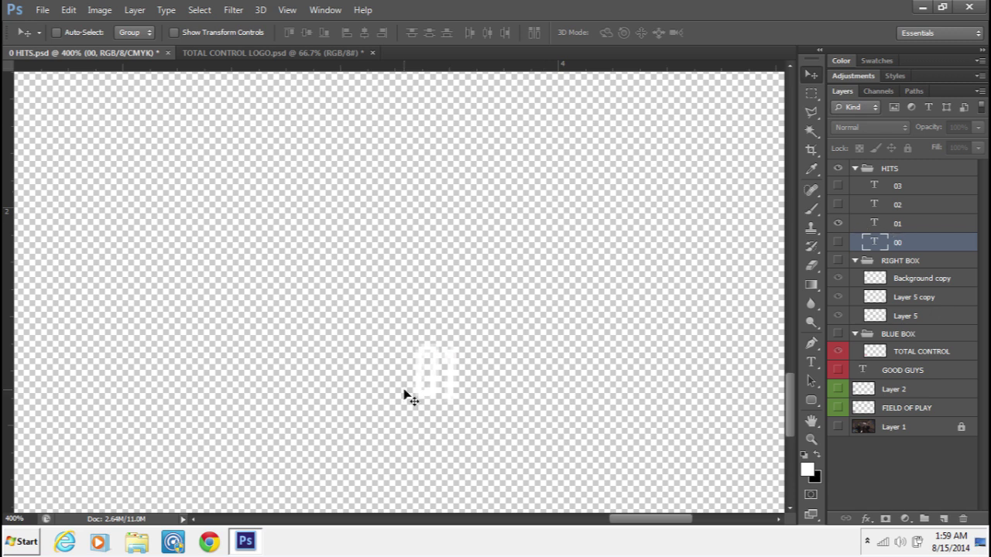
left_click(805, 363)
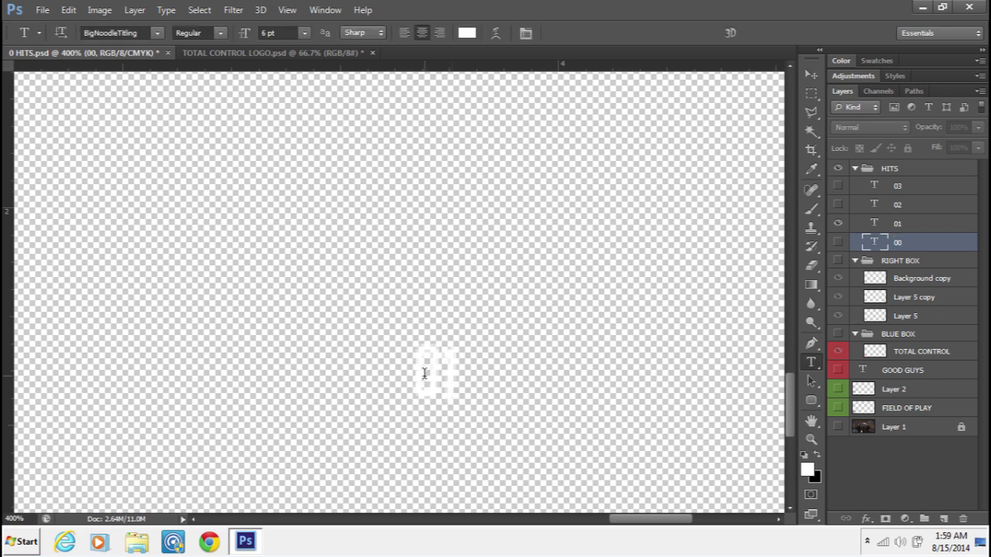
left_click_drag(423, 371, 458, 373)
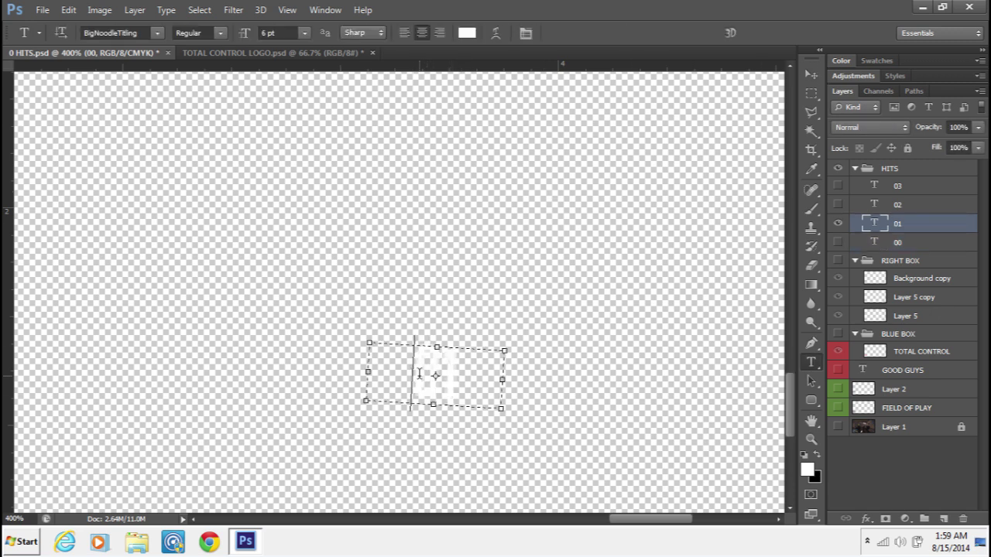
type("01")
left_click(916, 224)
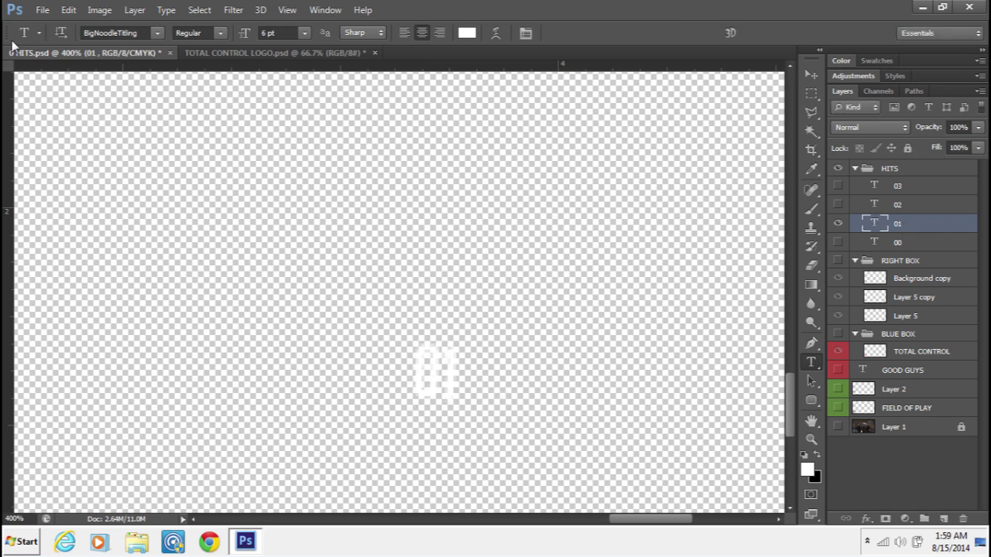
left_click(42, 9)
left_click(103, 191)
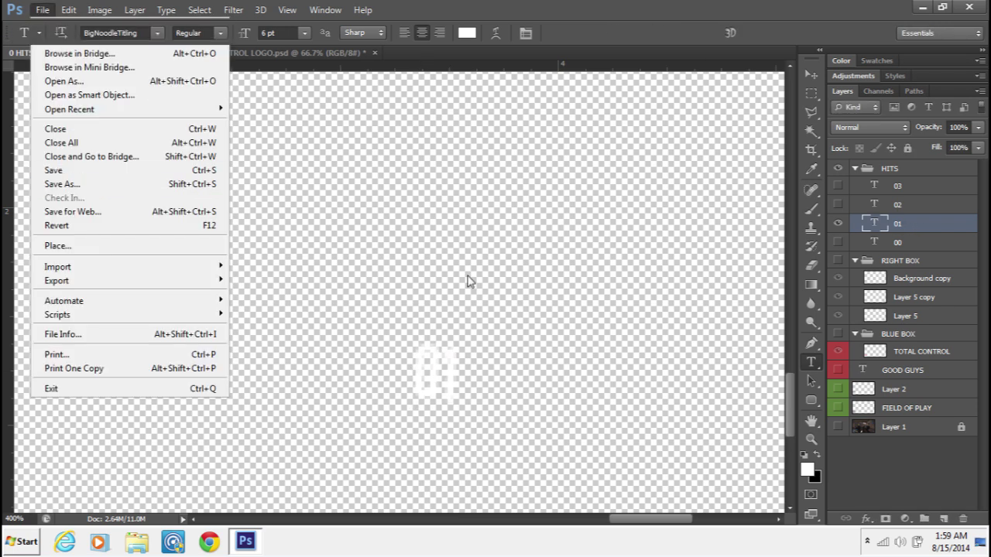
type("1 HIT")
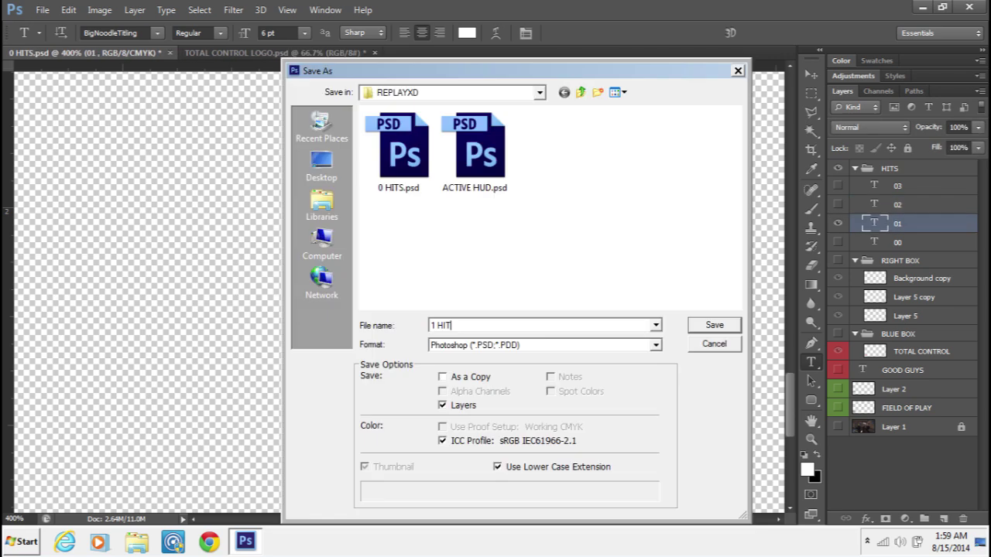
key("Return")
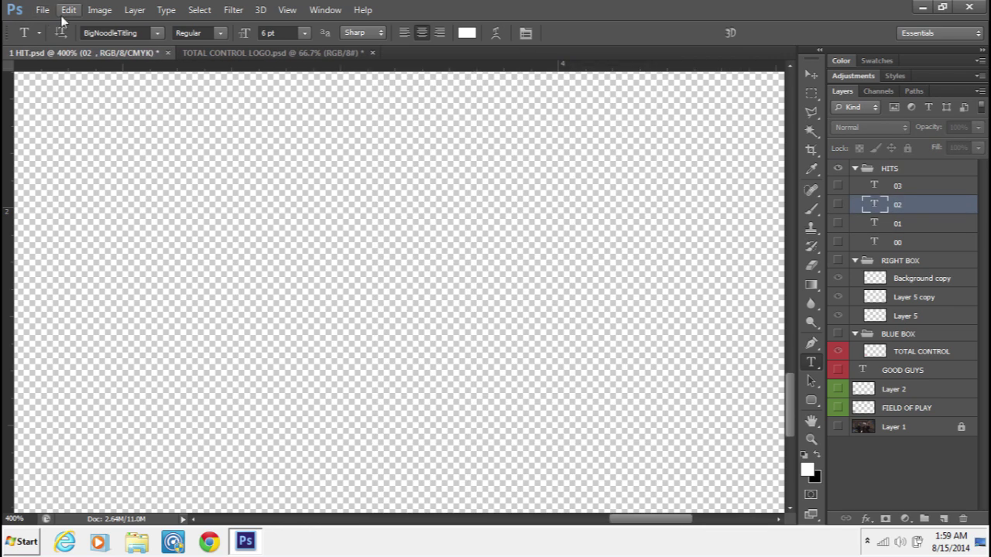
Show the 02 counter, save as 2 HITS, and restore the Photoshop window
left_click(45, 12)
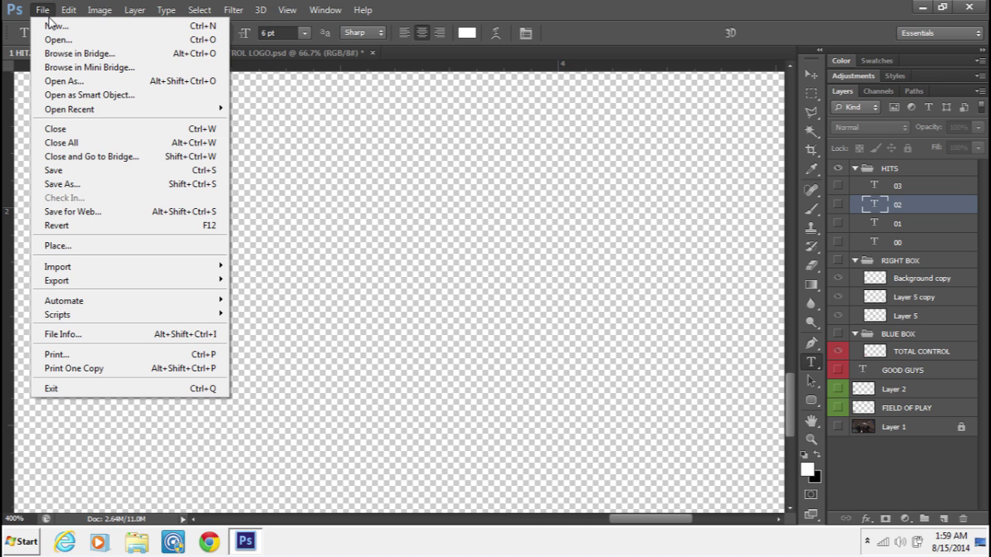
left_click(837, 203)
left_click(42, 10)
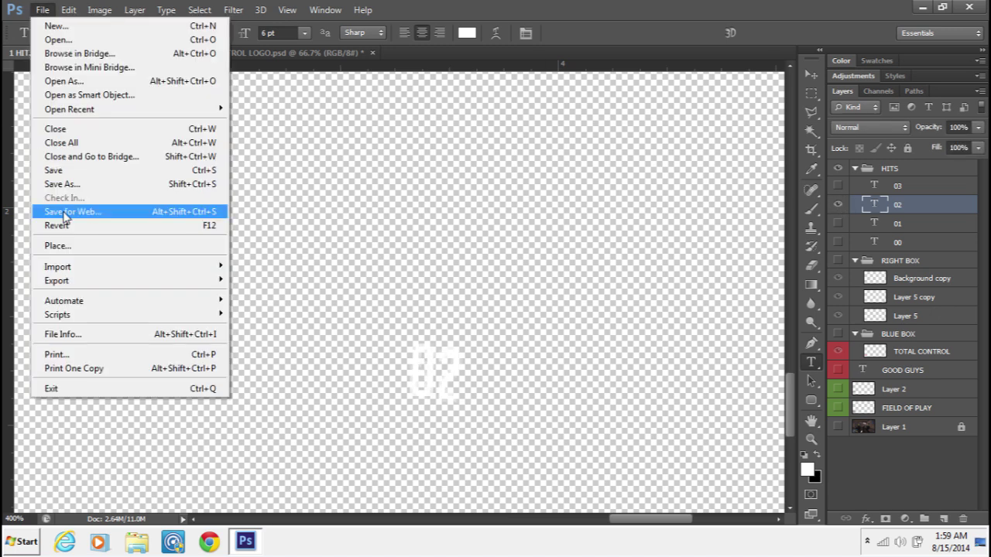
left_click(77, 186)
type("2 HITS")
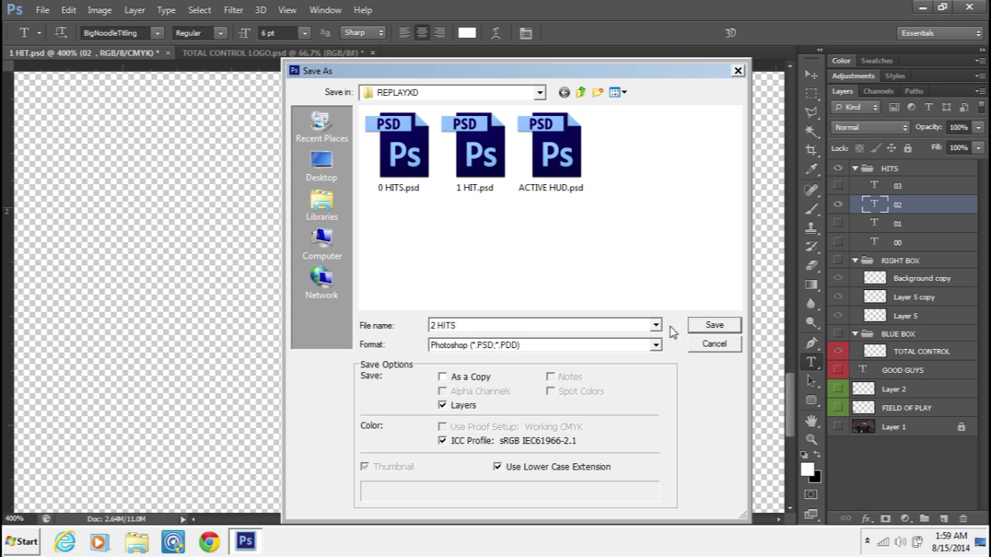
key("Return")
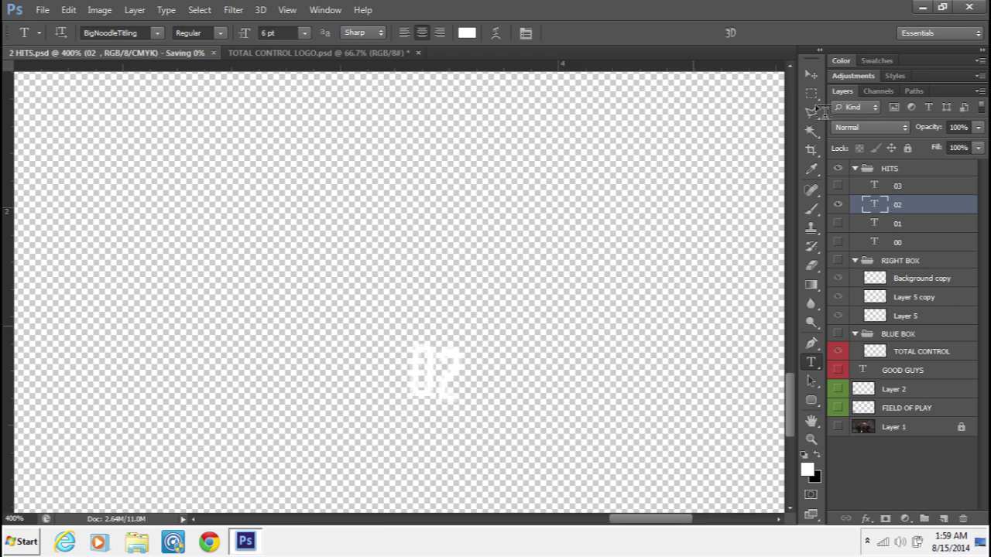
left_click(941, 7)
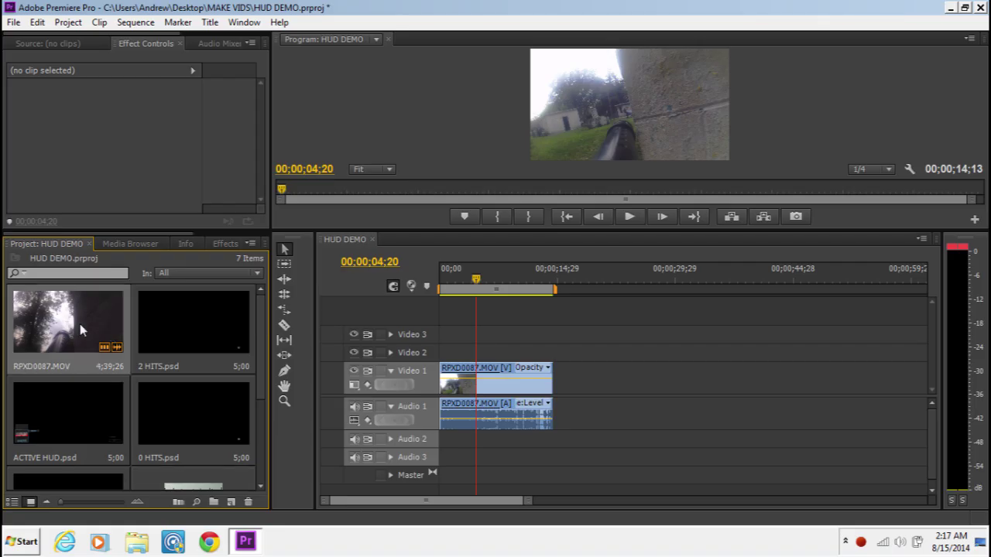
Browse ACTIVE HUD.psd, 1 HIT.psd, 2 HITS.psd and COIN EFFECT.mp3 in the Project panel
scroll(89, 370, "down", 2)
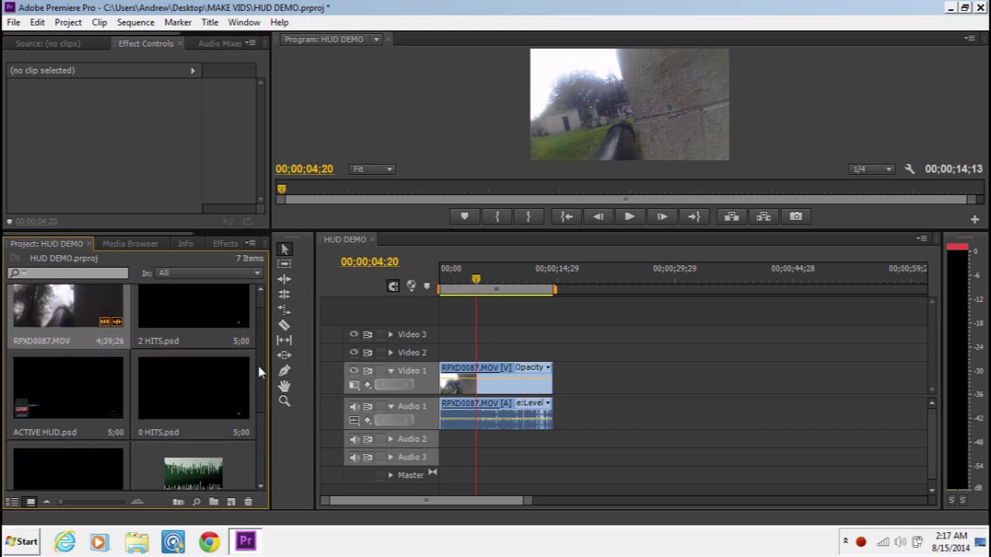
left_click(85, 363)
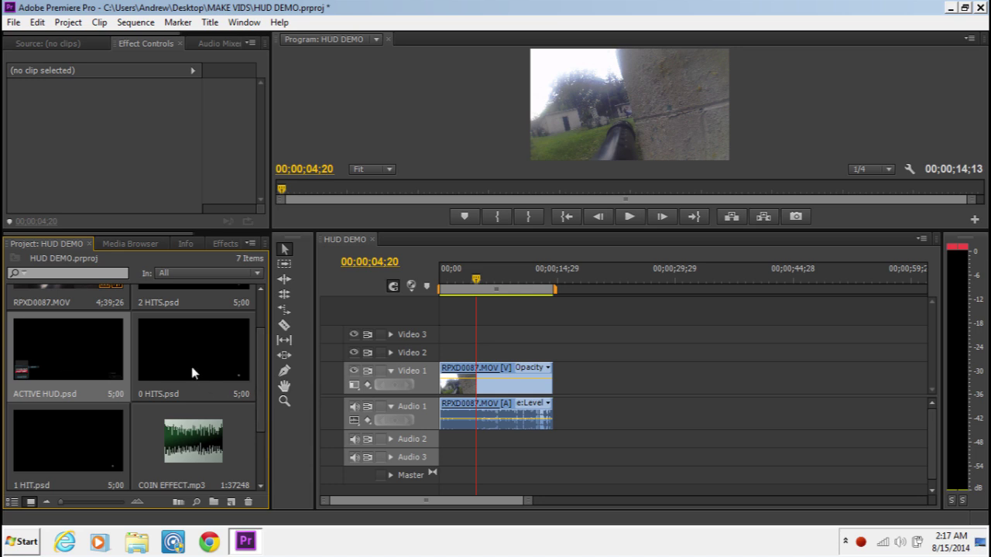
left_click(93, 423)
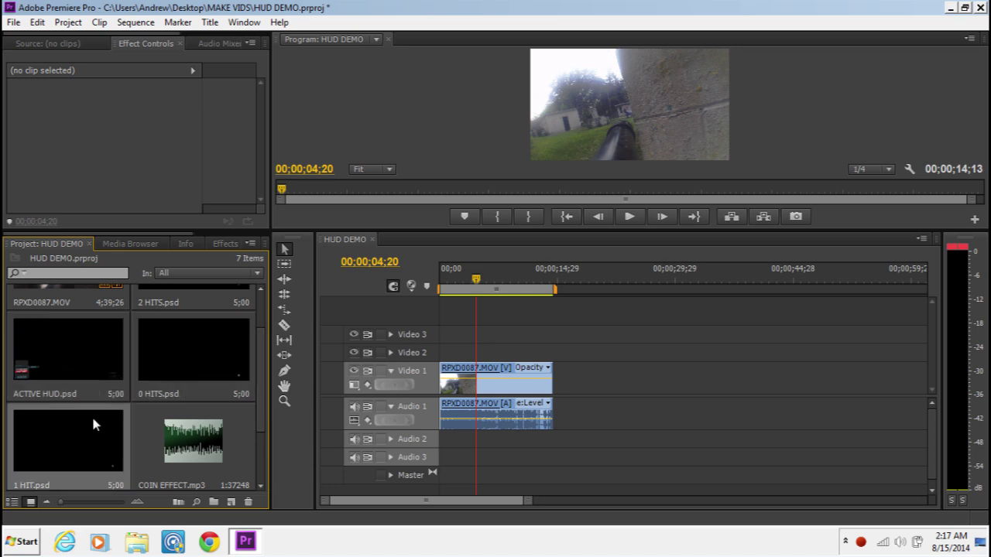
left_click(188, 303)
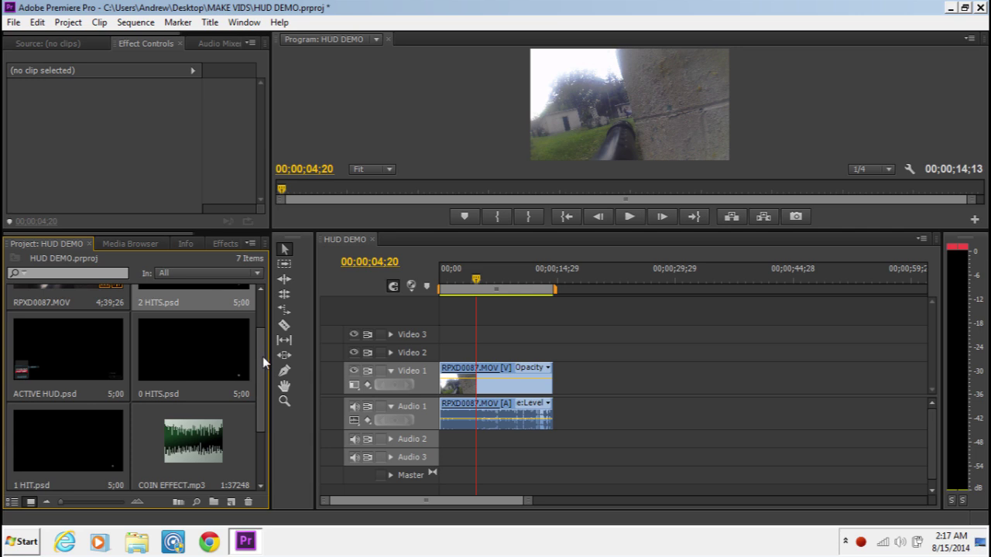
left_click_drag(262, 356, 262, 387)
left_click(235, 396)
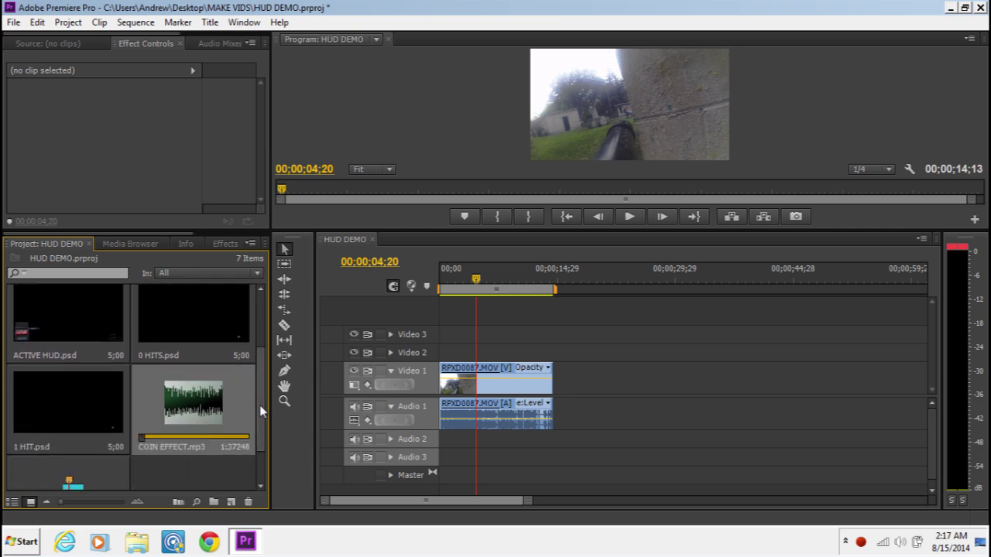
left_click_drag(260, 404, 260, 340)
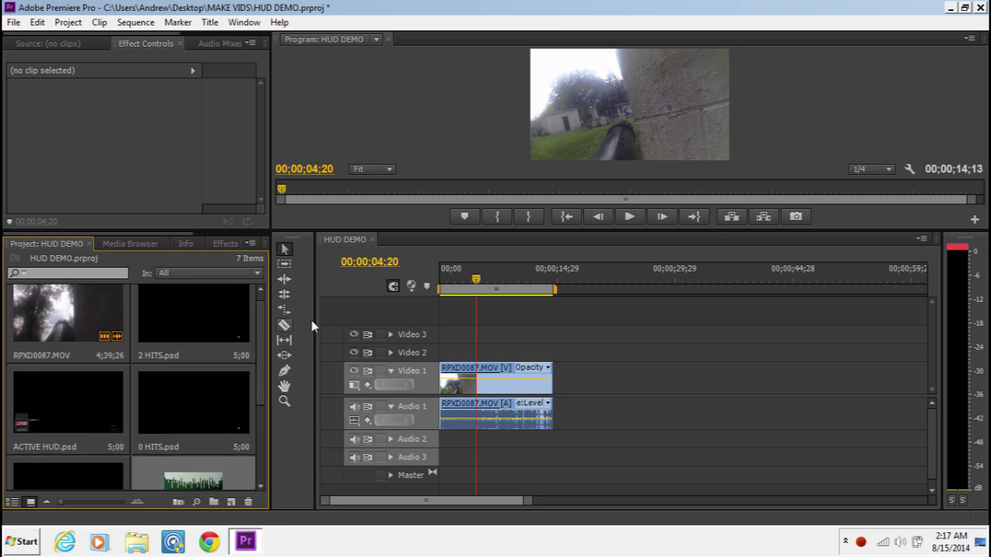
Set the playhead to 00;00;04;10 and enlarge the program monitor
left_click_drag(445, 280, 478, 283)
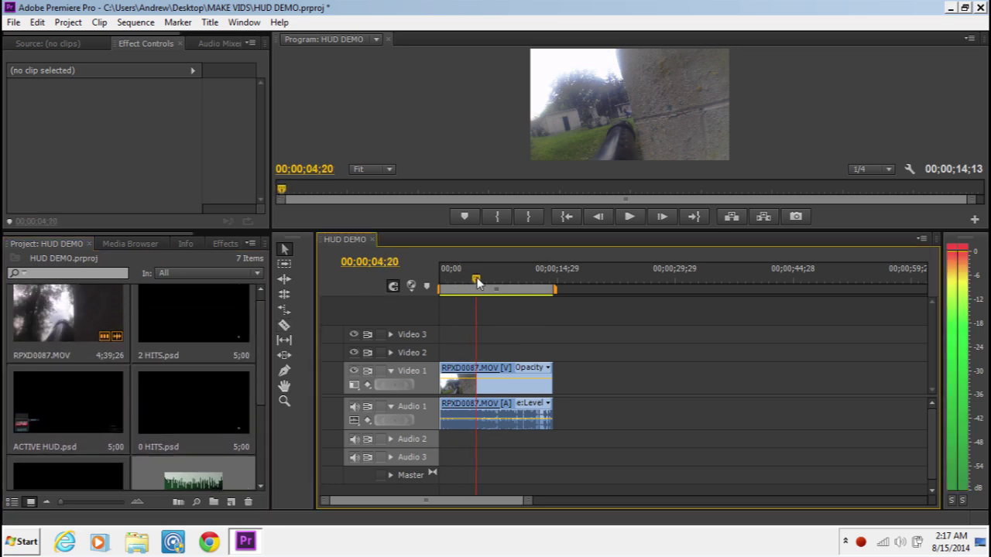
left_click(136, 25)
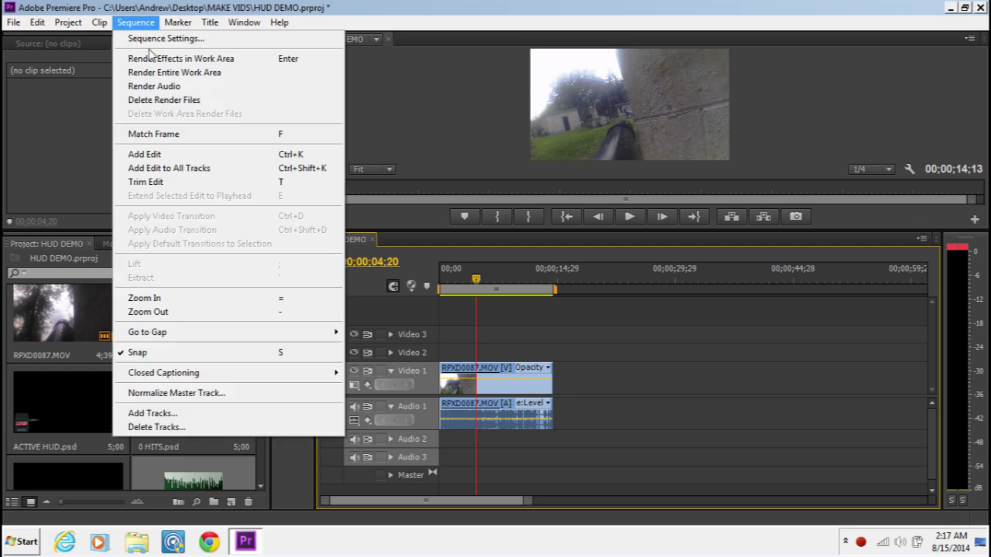
left_click(475, 283)
left_click(474, 280)
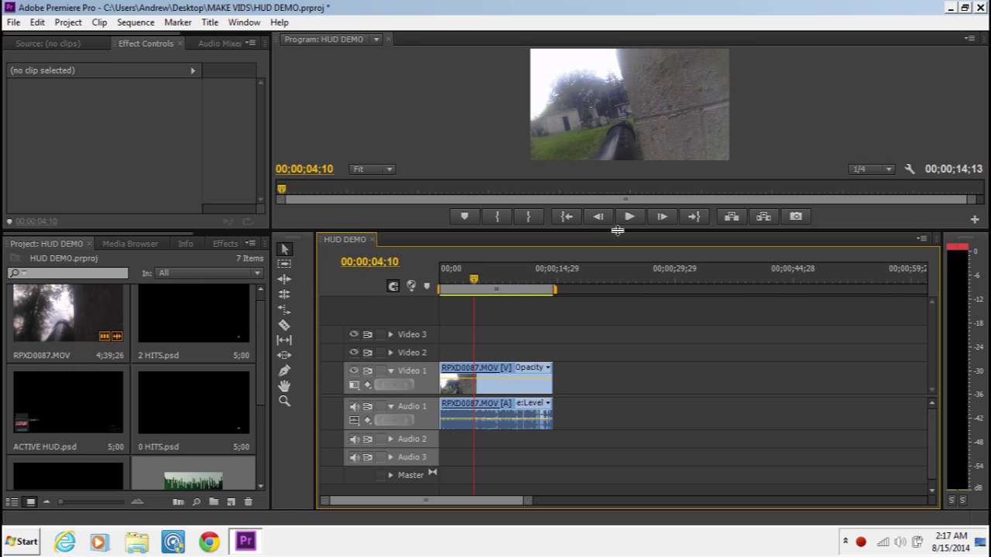
left_click_drag(616, 230, 617, 247)
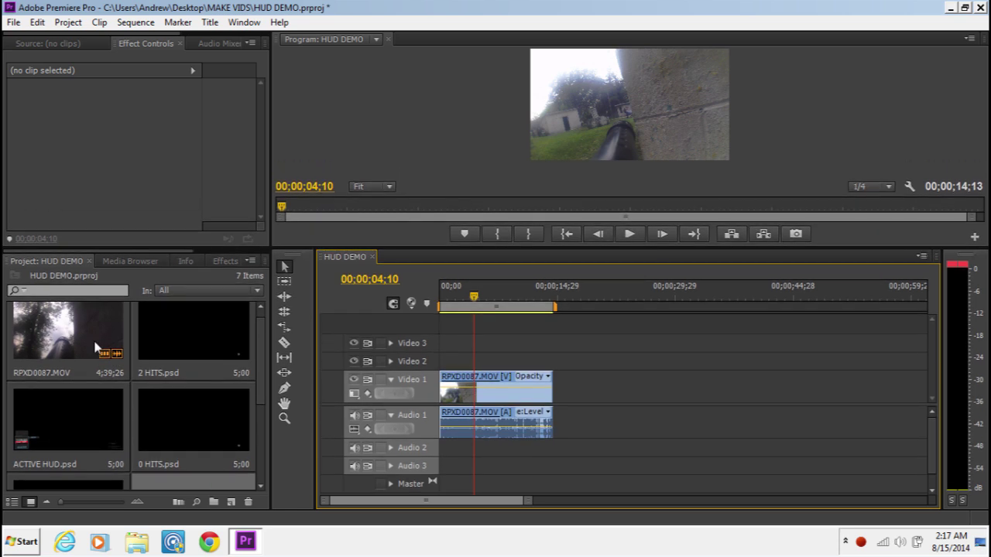
left_click_drag(66, 425, 549, 362)
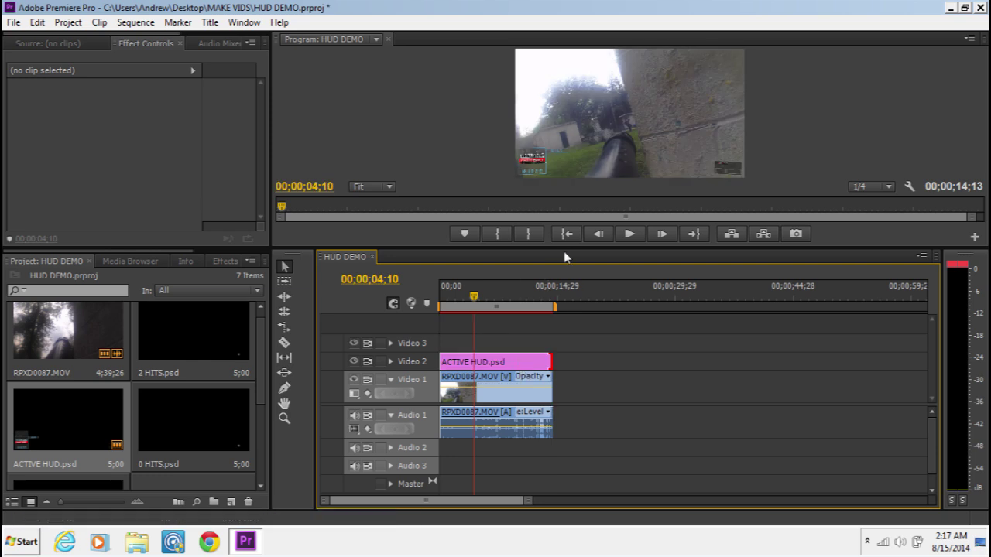
left_click_drag(568, 250, 586, 340)
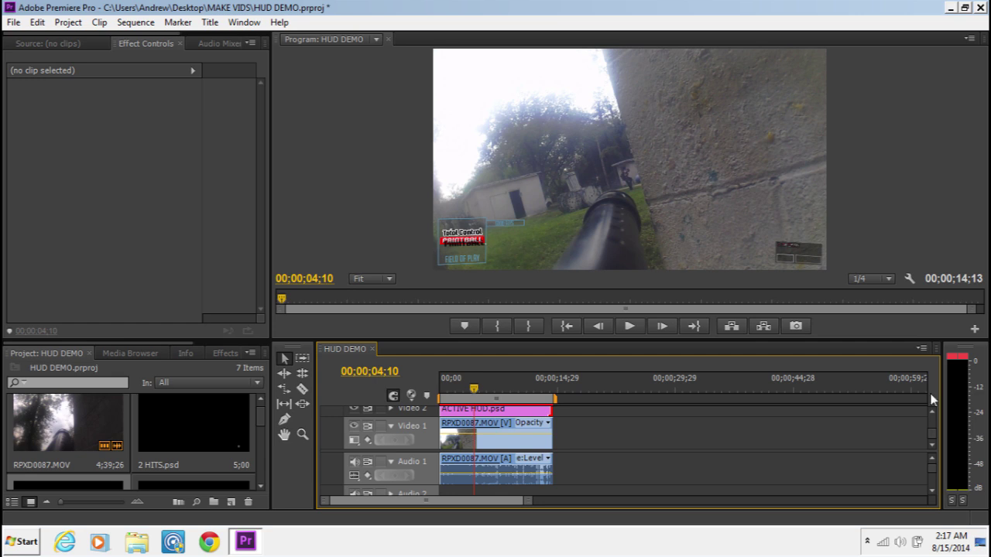
scroll(932, 418, "up", 3)
scroll(933, 418, "up", 2)
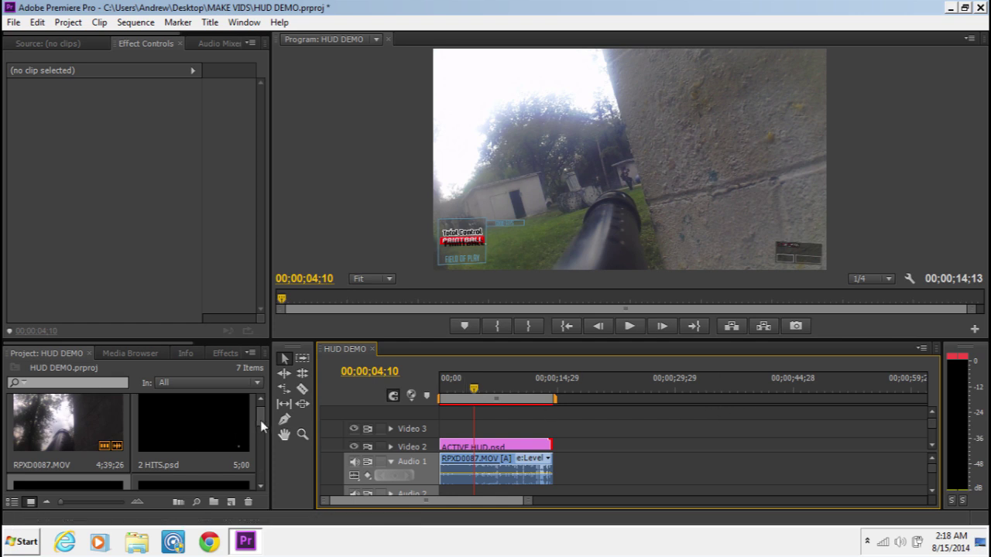
left_click_drag(260, 421, 449, 431)
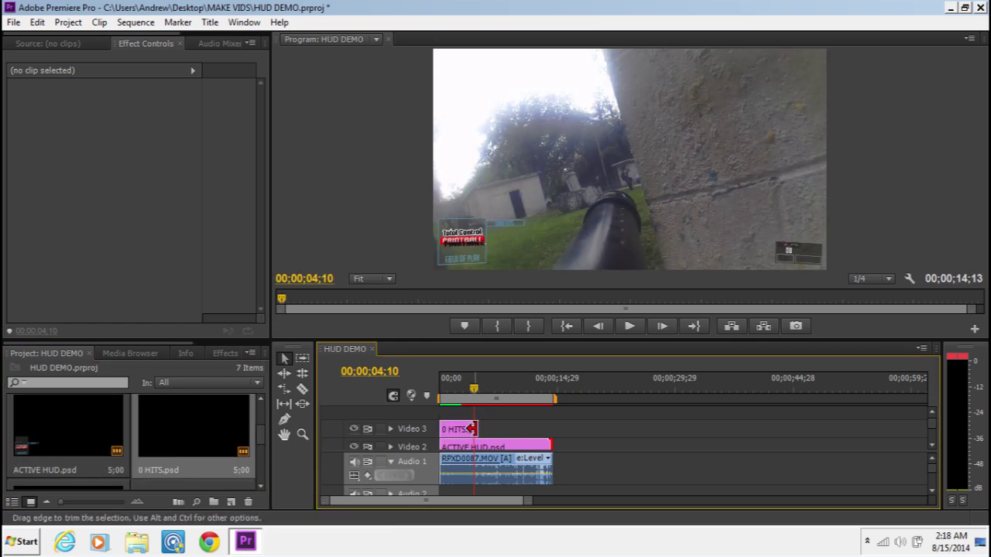
Scrub to the hit moment and trim the 0 HITS clip on Video 3 to end there
left_click_drag(474, 429, 480, 427)
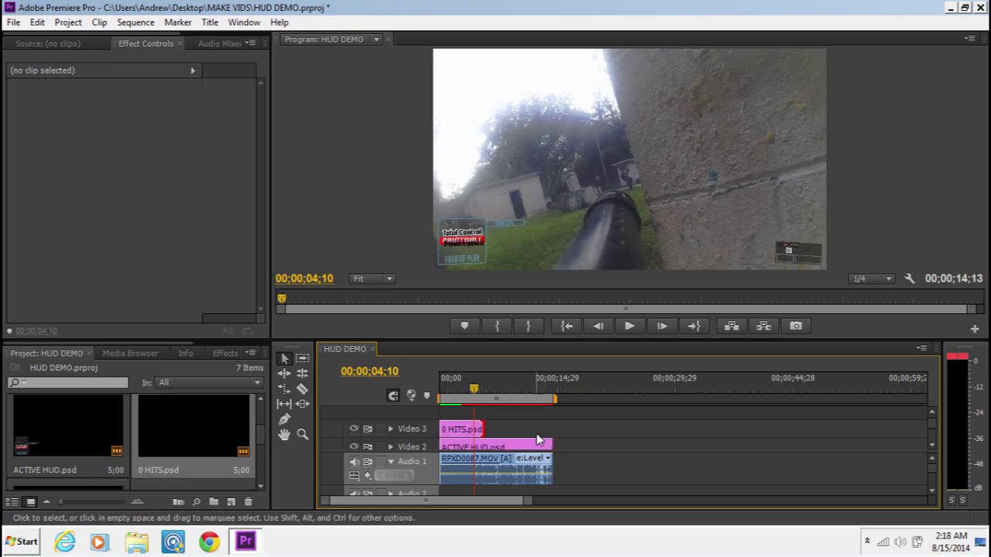
left_click(466, 396)
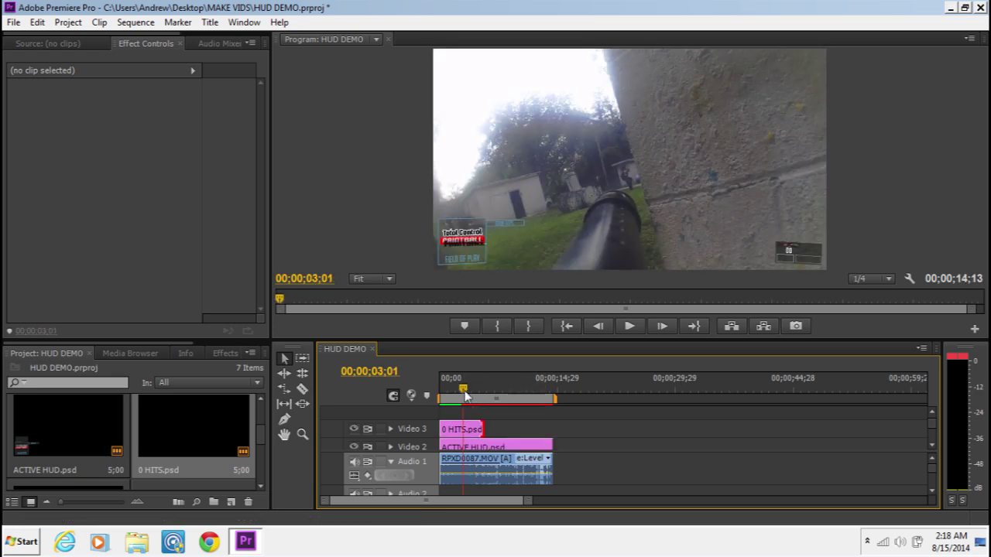
left_click_drag(465, 396, 469, 390)
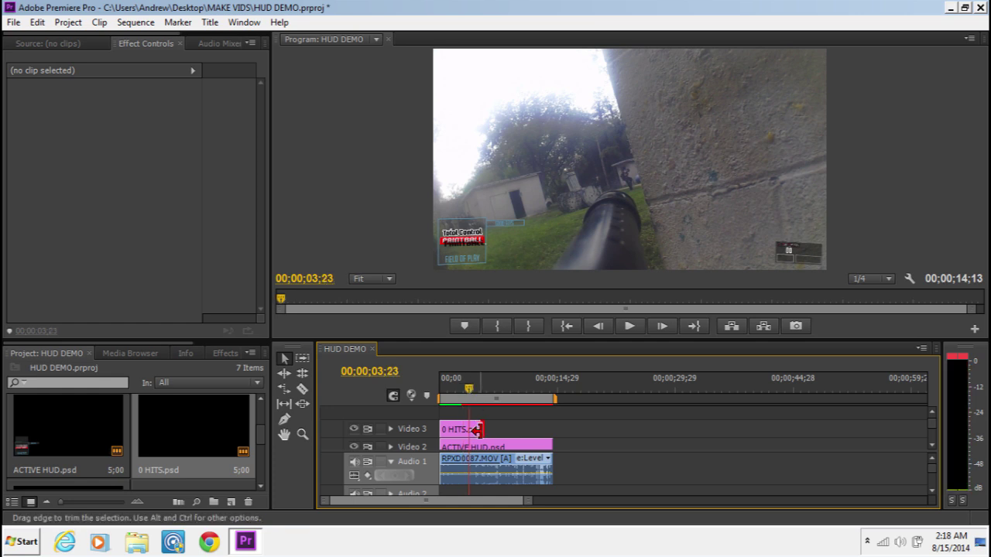
left_click_drag(476, 430, 467, 431)
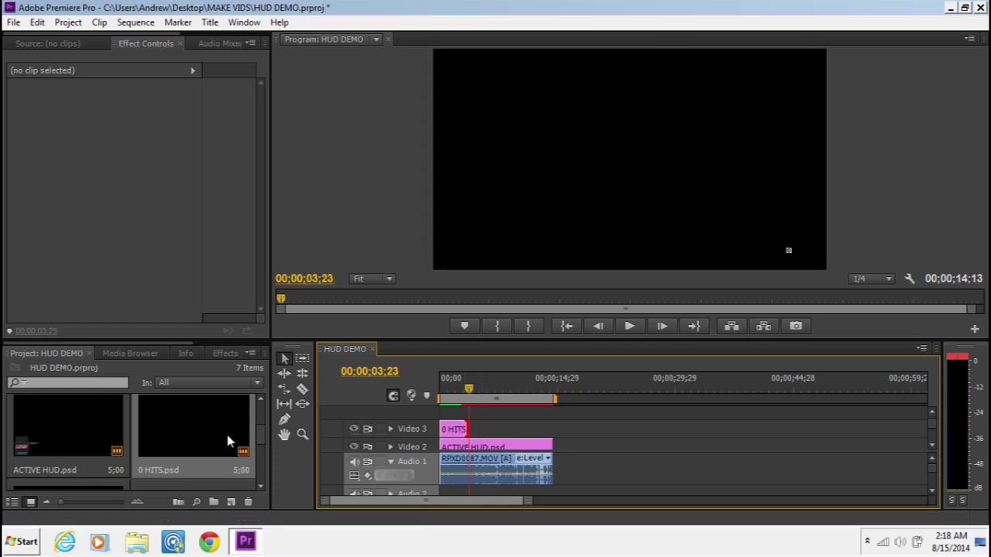
Place 1 HIT.psd after 0 HITS on Video 3, with the switch at 00;00;02;09
scroll(260, 486, "down", 2)
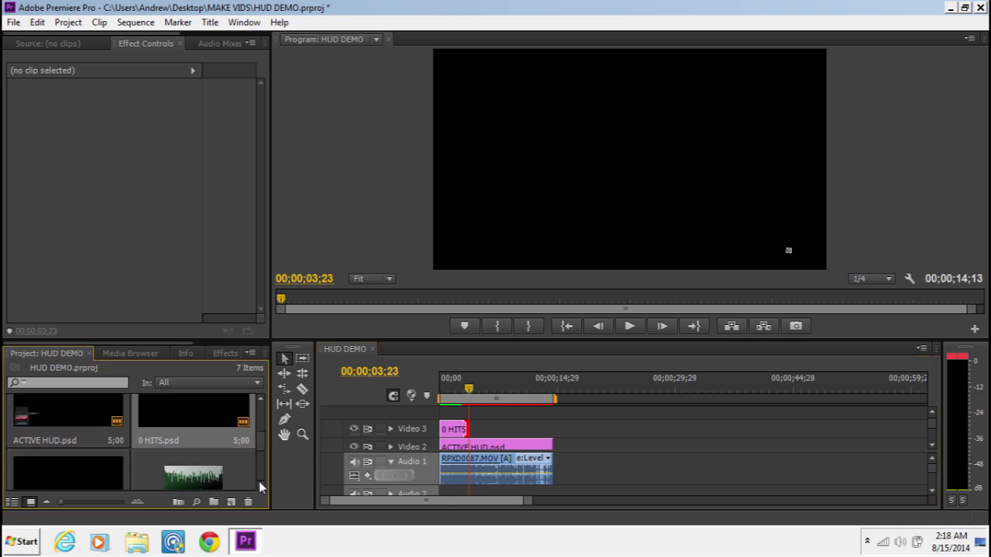
left_click_drag(79, 425, 481, 431)
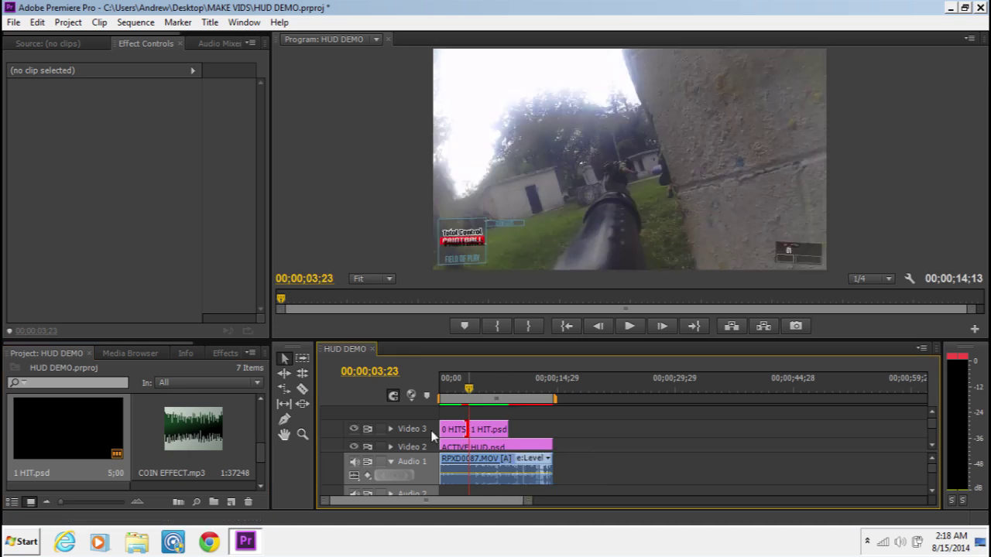
left_click_drag(470, 387, 465, 391)
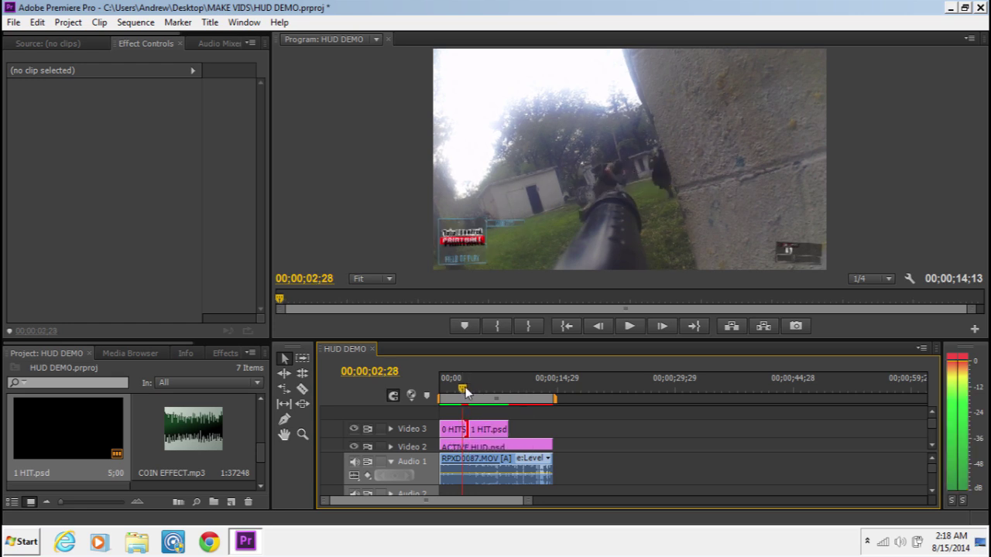
left_click_drag(466, 391, 461, 392)
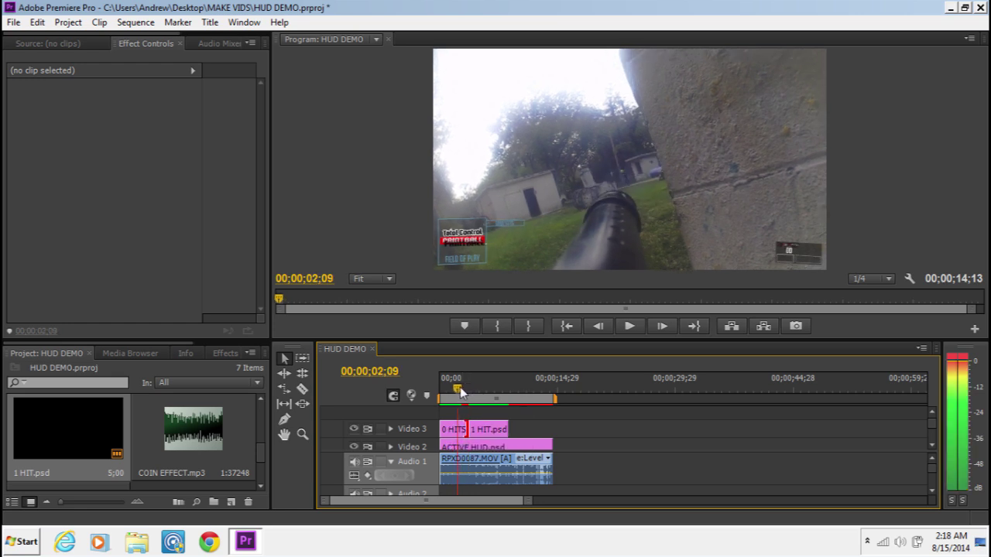
left_click_drag(466, 428, 551, 429)
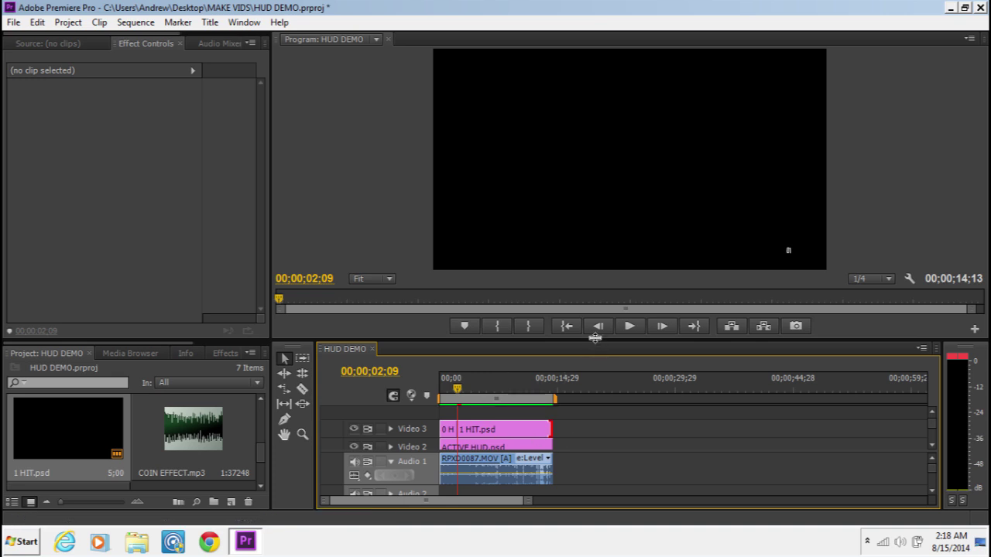
left_click(136, 22)
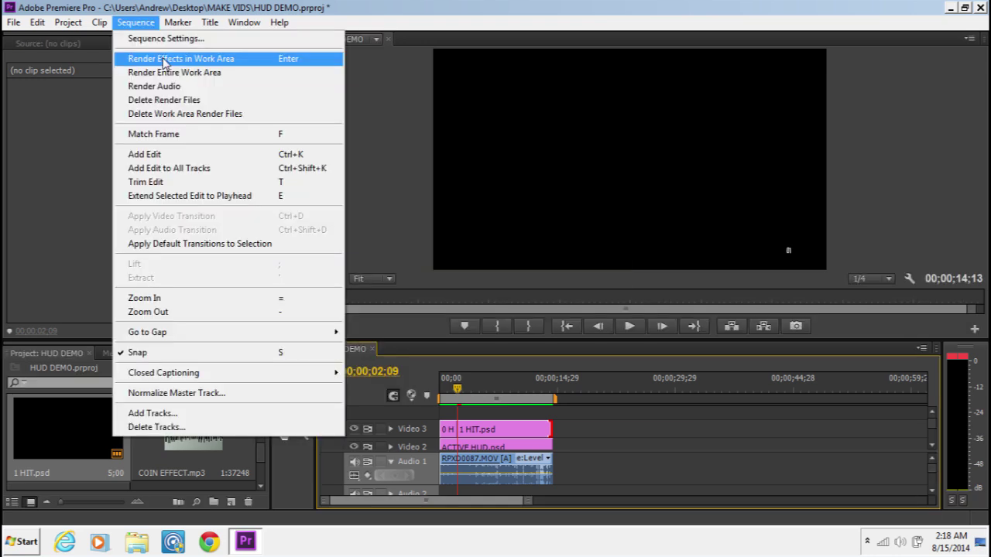
Render the work-area effects, preview the 0-to-1 counter change, and select the 1 HIT clip
left_click(166, 58)
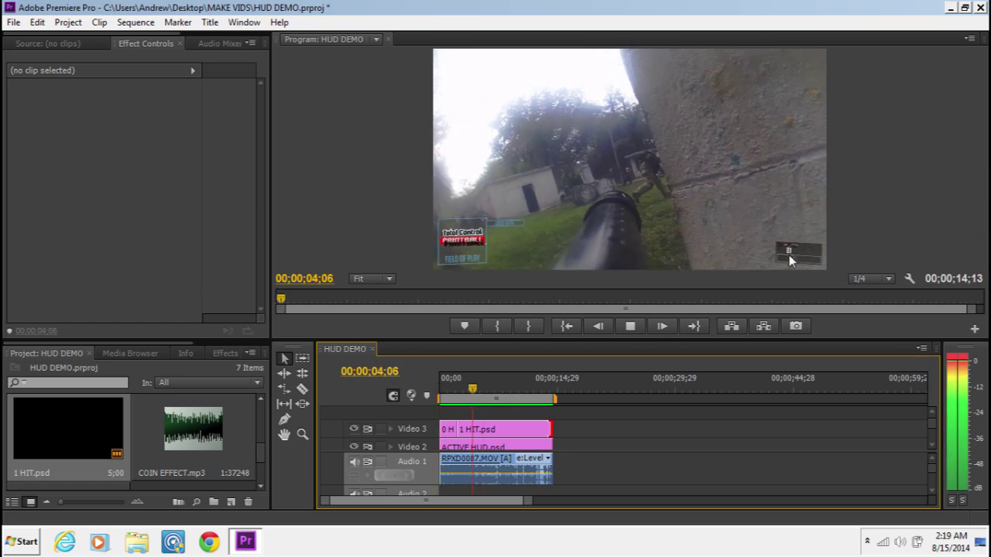
left_click(630, 325)
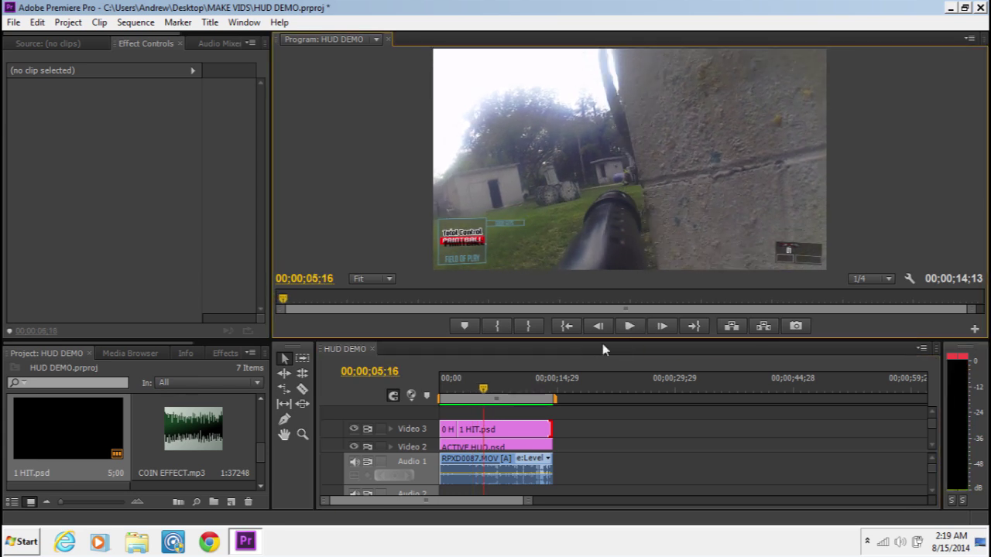
left_click(479, 431)
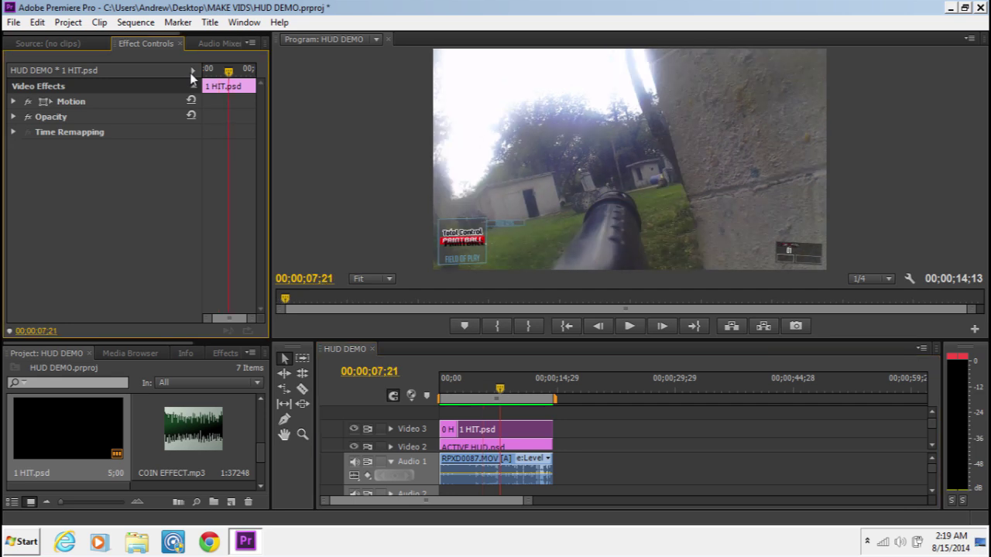
left_click_drag(192, 77, 197, 82)
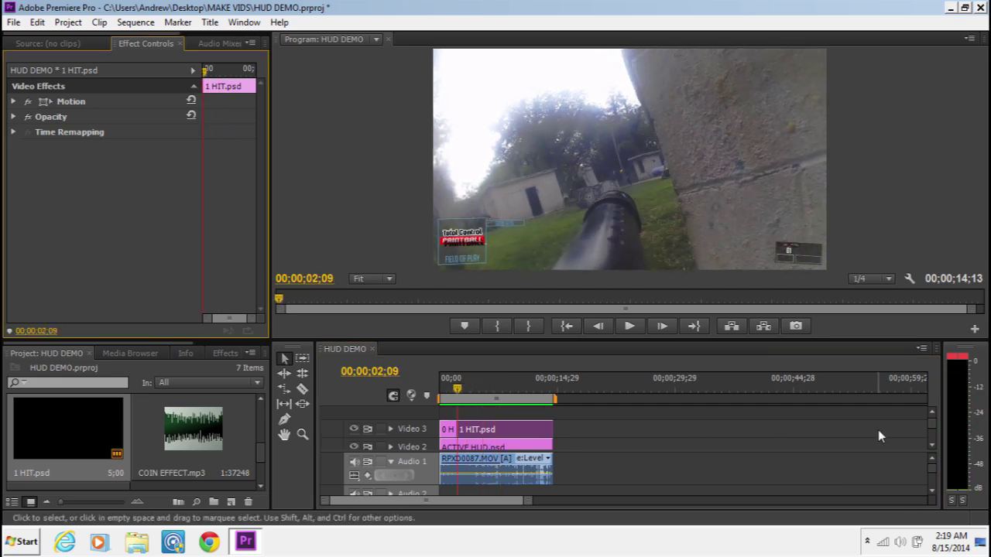
Drop COIN EFFECT.mp3 onto Audio 2 at the hit and enlarge the track to show its waveform
scroll(932, 476, "down", 3)
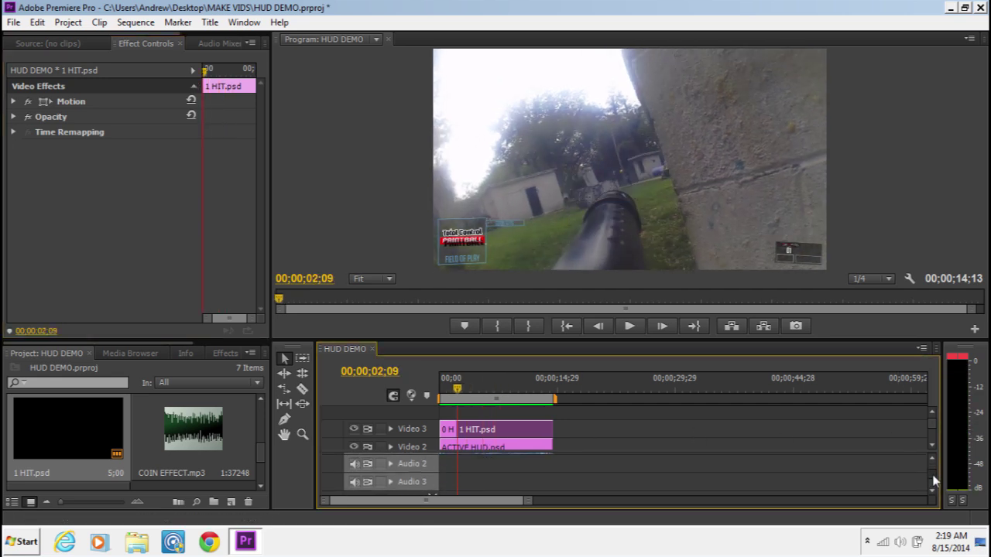
left_click_drag(527, 500, 458, 507)
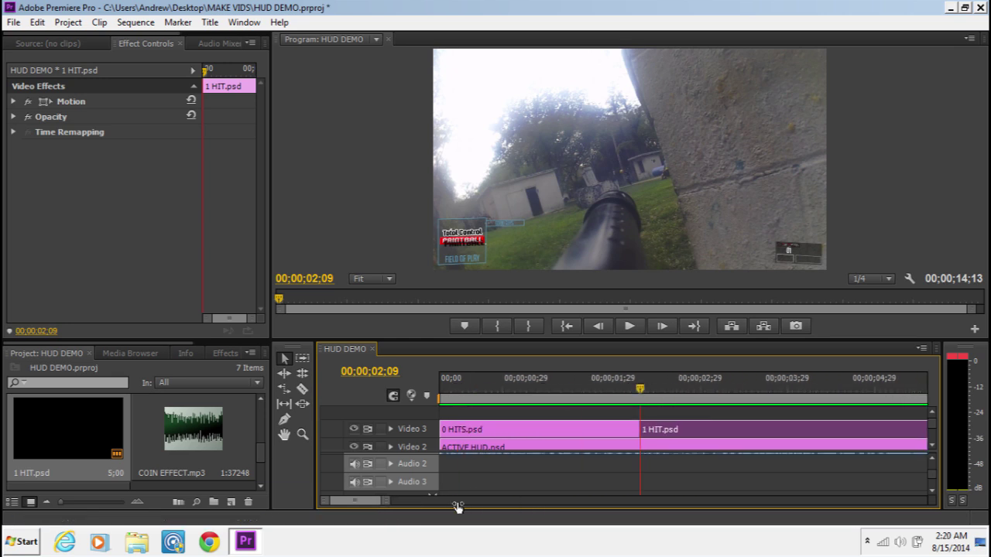
left_click_drag(223, 431, 643, 465)
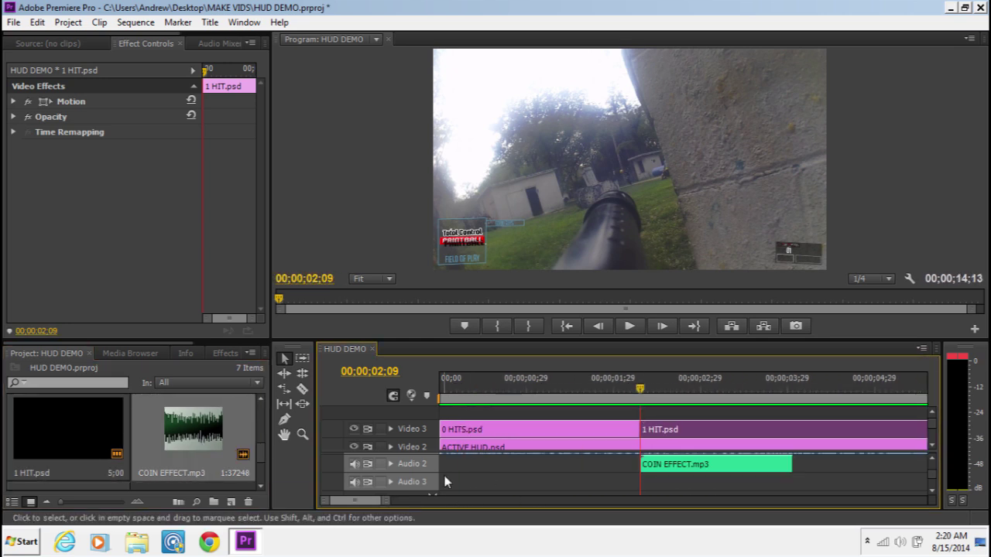
left_click(392, 465)
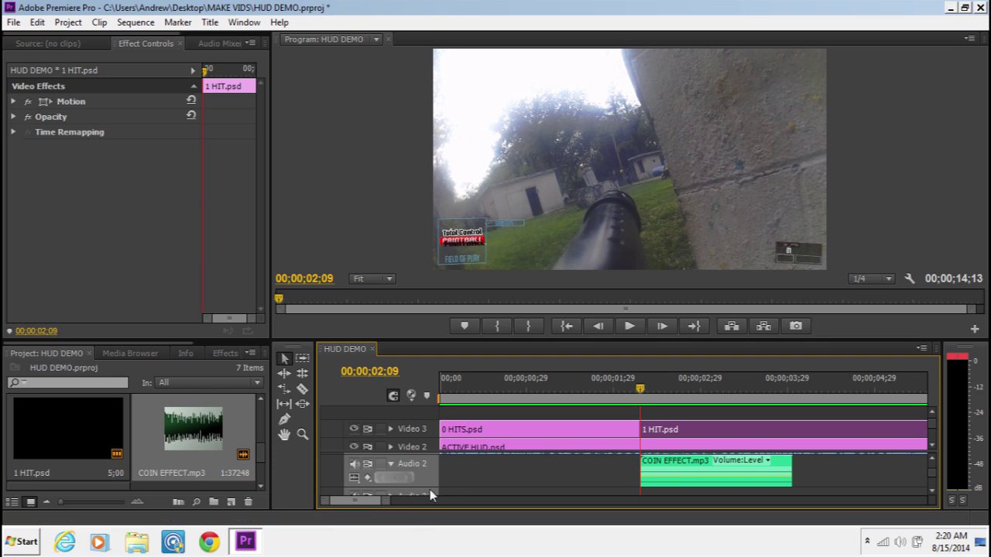
left_click_drag(426, 487, 380, 504)
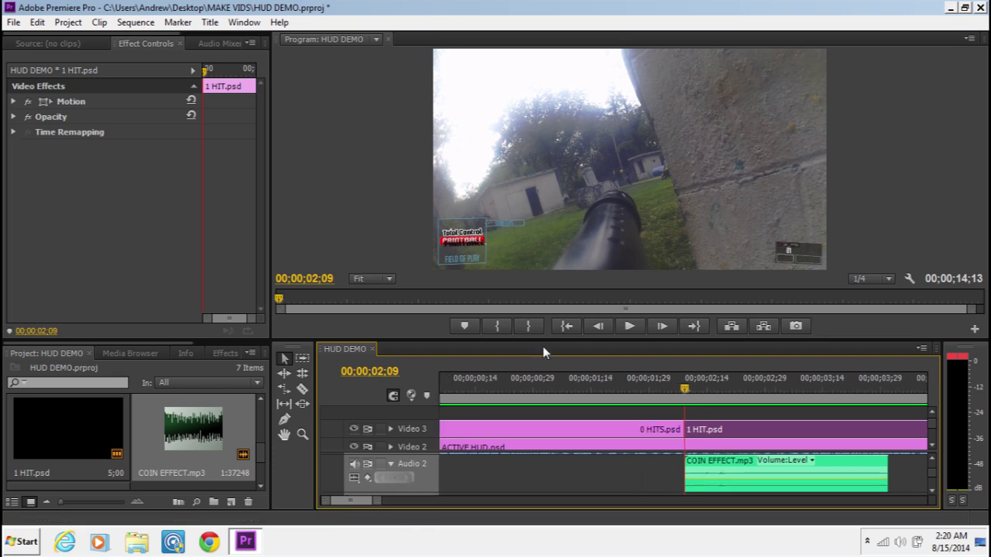
left_click_drag(548, 339, 547, 282)
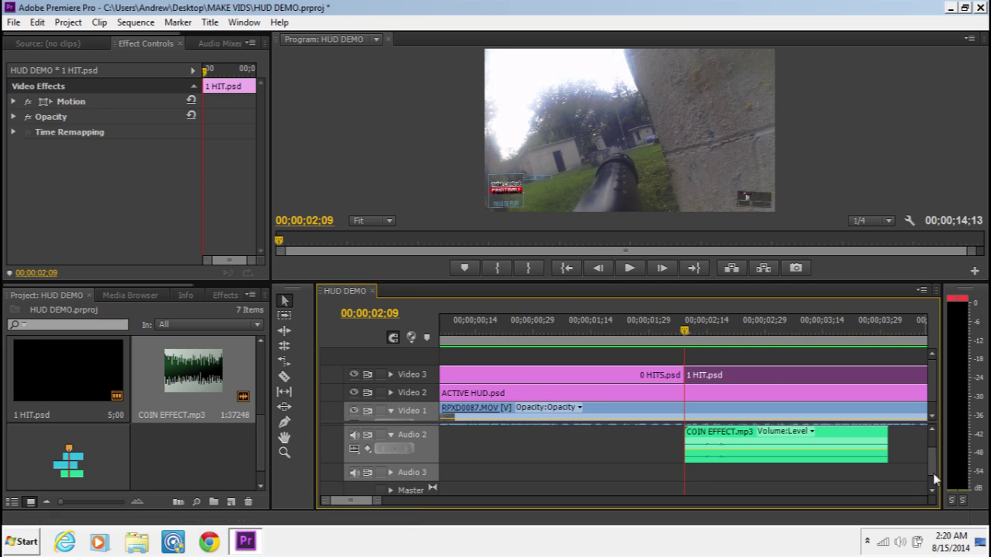
scroll(929, 469, "down", 1)
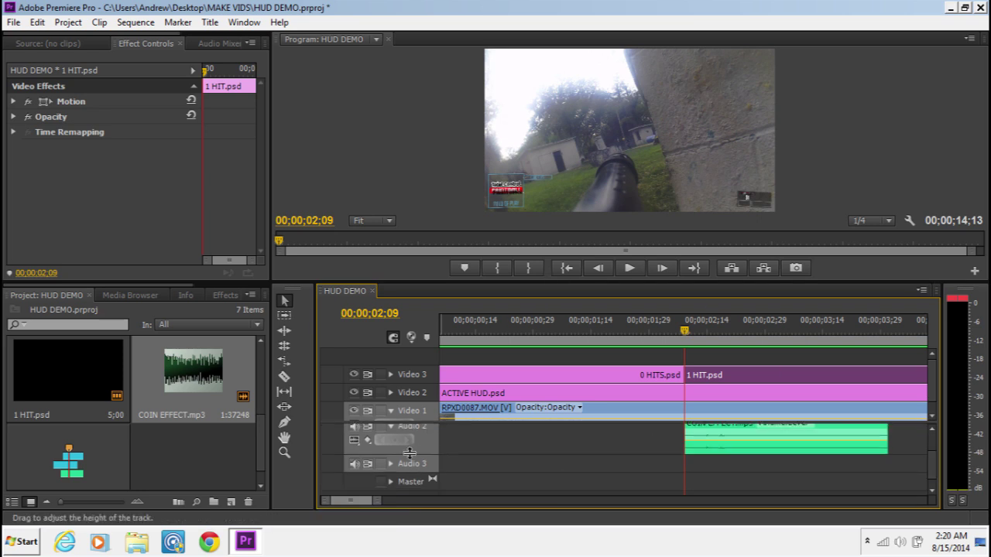
left_click_drag(410, 452, 418, 472)
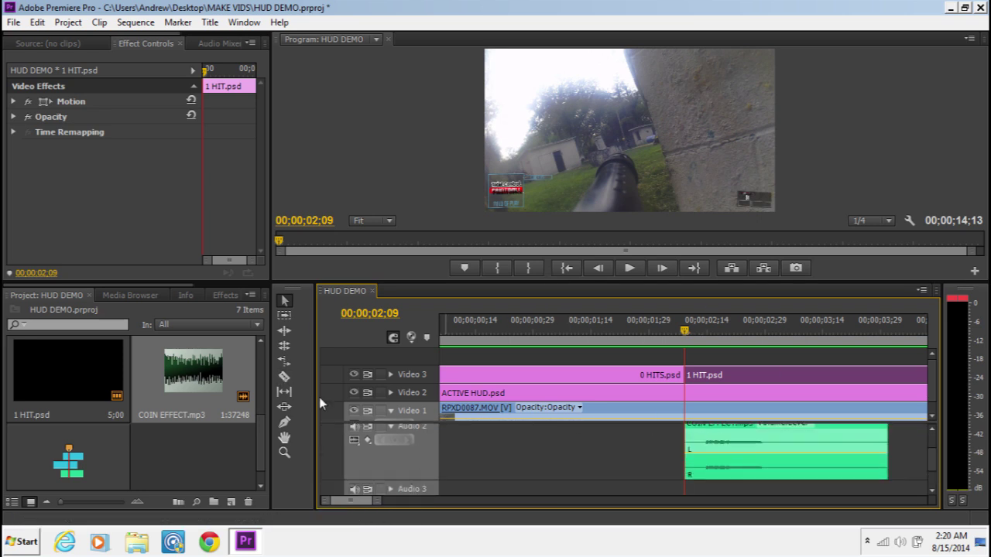
Split the coin sound near its start with the Razor tool
left_click(285, 377)
left_click(706, 447)
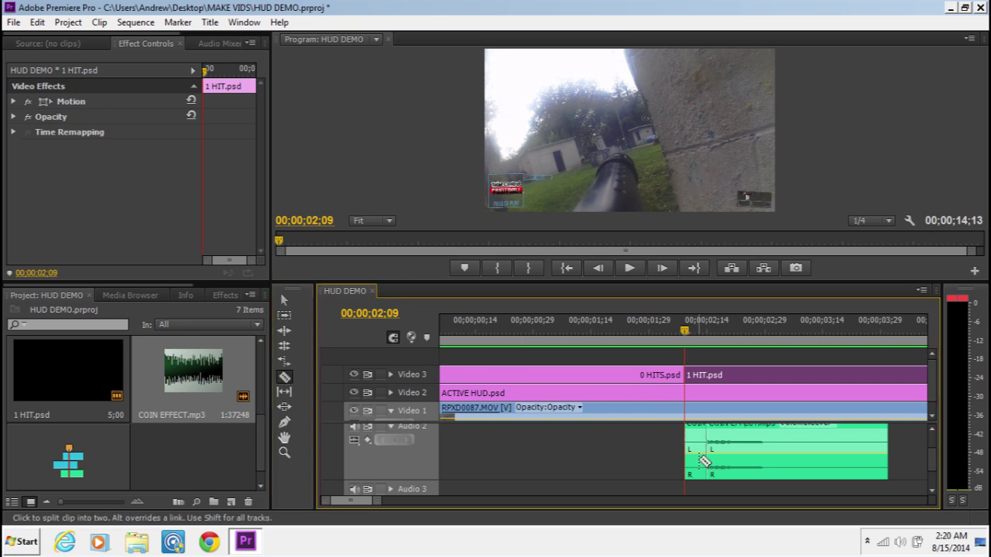
left_click(284, 302)
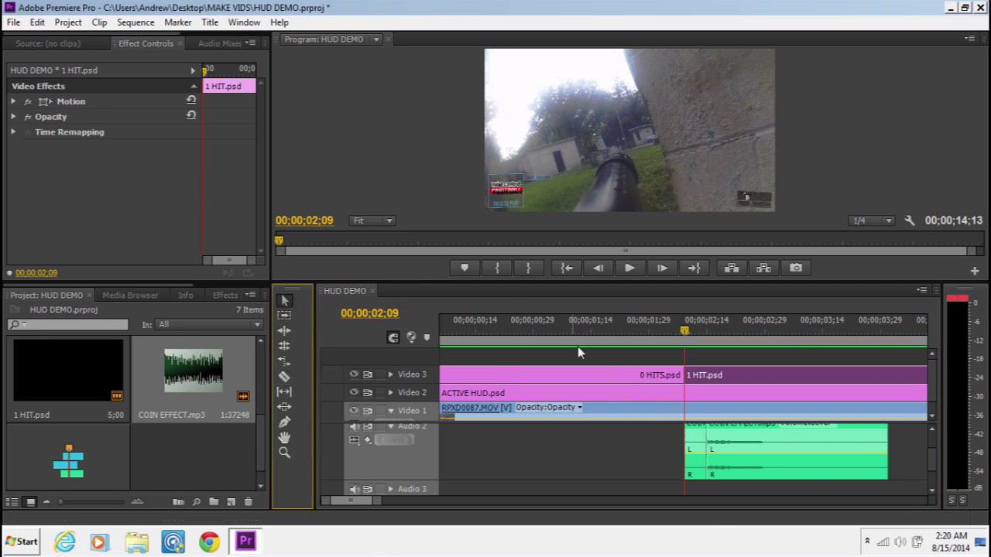
Delete the split-off opening piece, slide the coin sound onto the hit moment, and preview it
left_click(696, 433)
key("Delete")
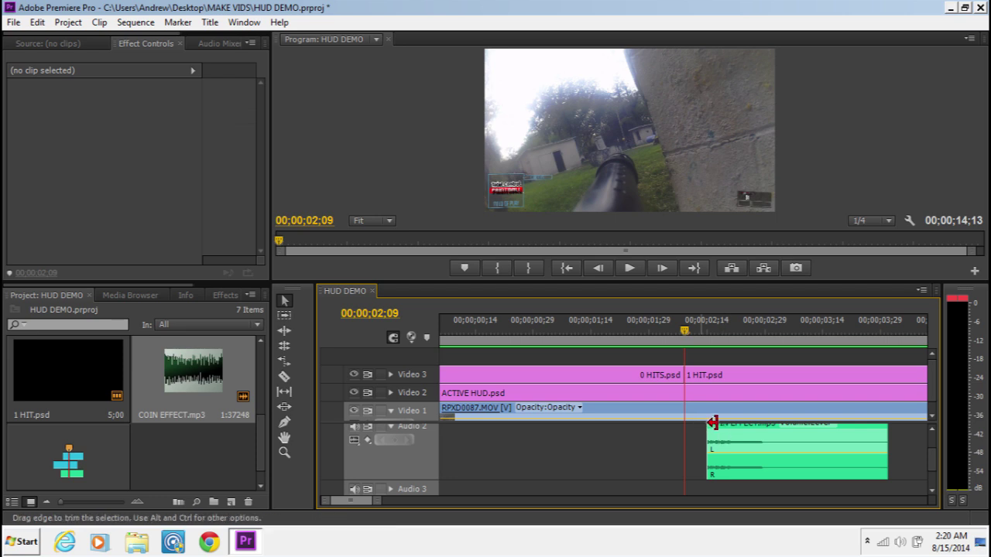
left_click_drag(724, 432, 698, 432)
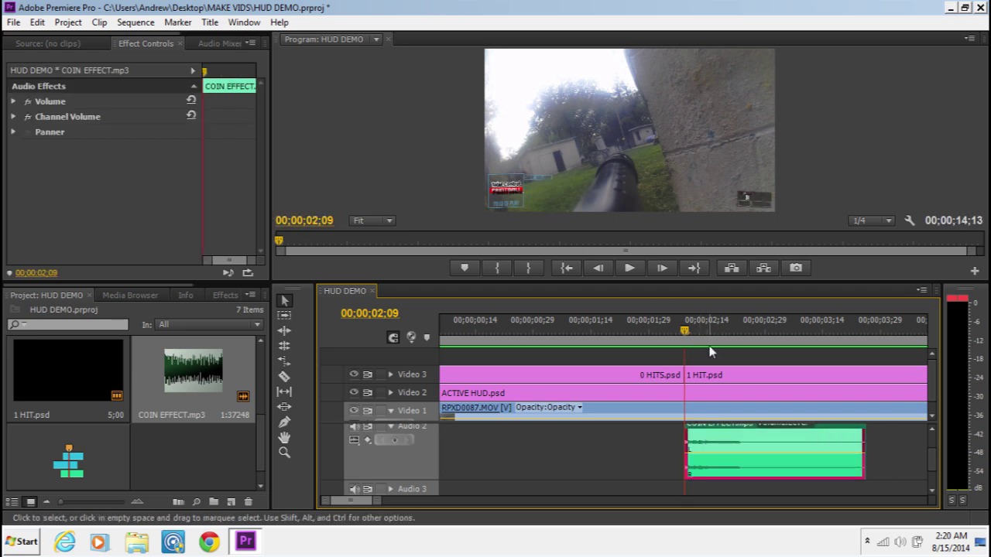
left_click(630, 267)
left_click(630, 267)
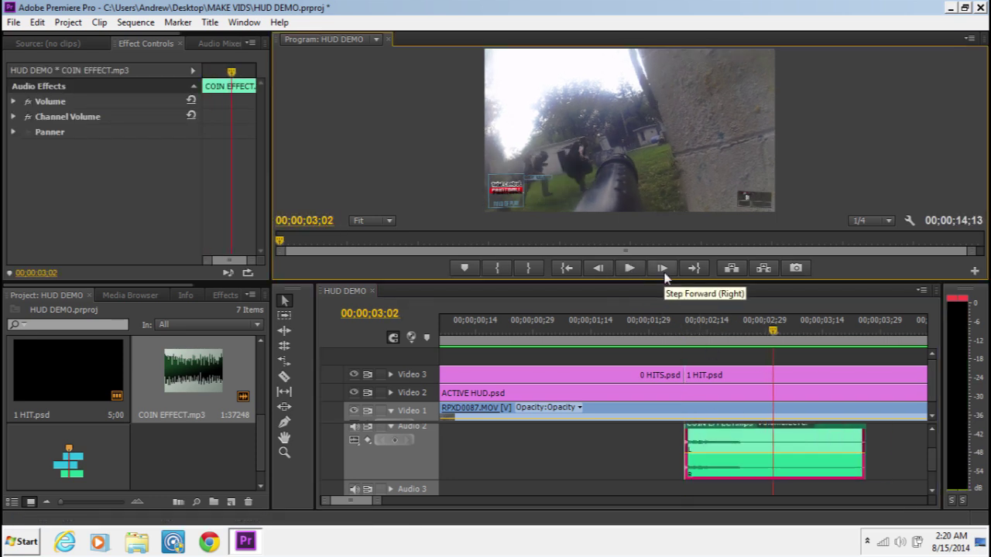